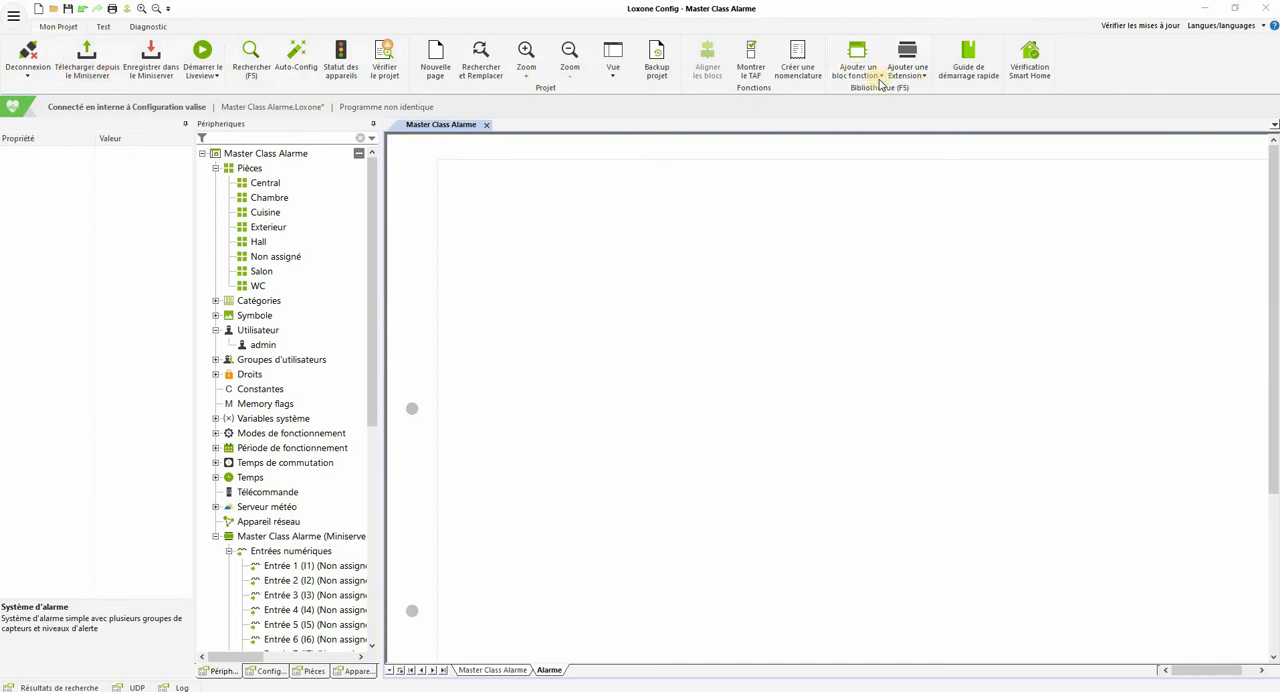
left_click(853, 80)
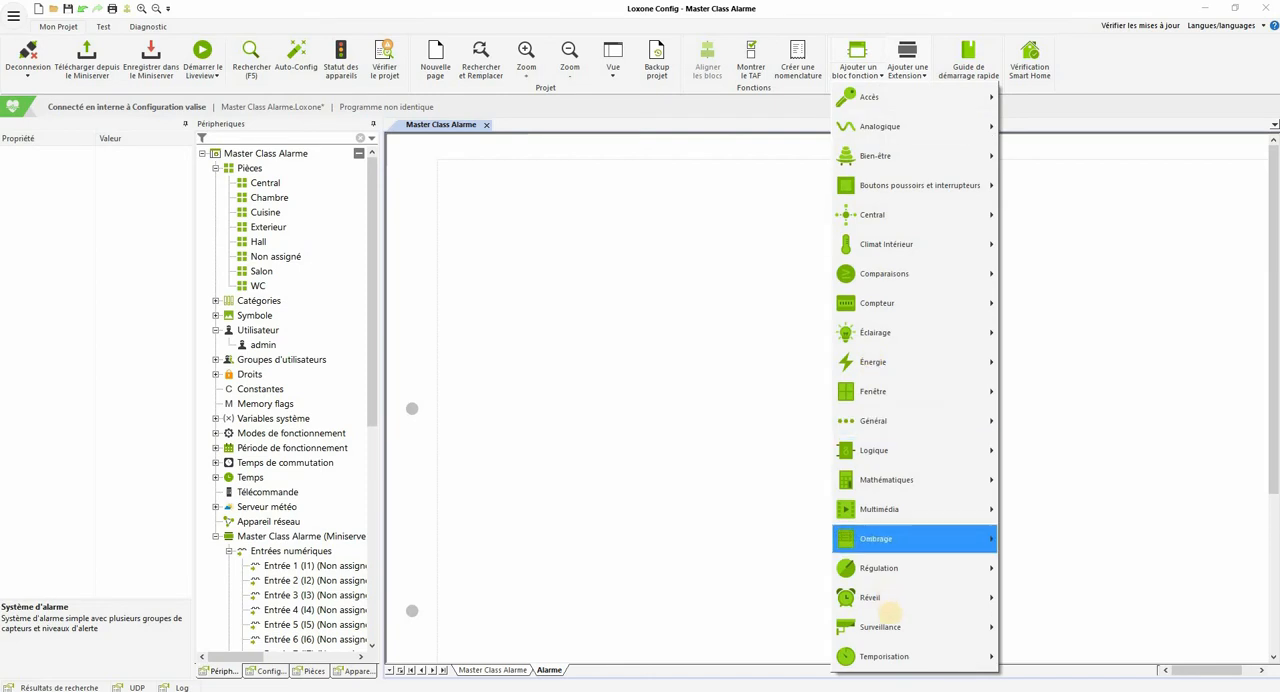
mouse_move(891, 624)
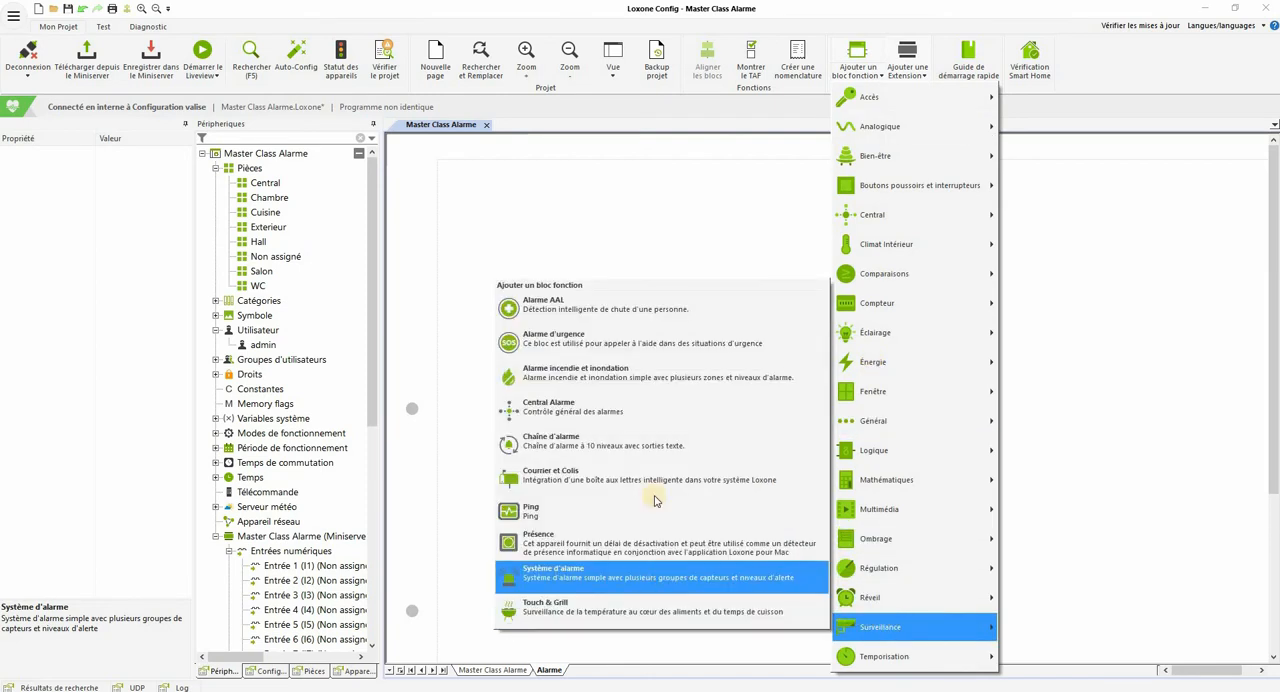
left_click(660, 577)
left_click(728, 358)
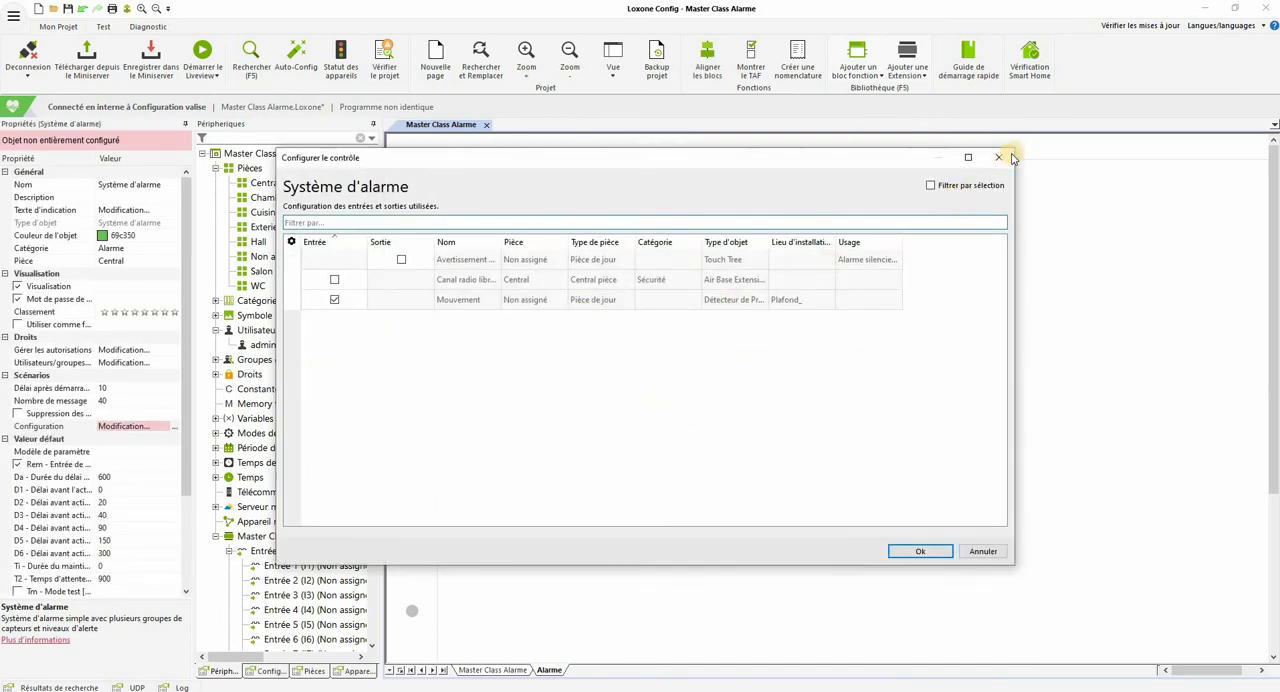
left_click(998, 157)
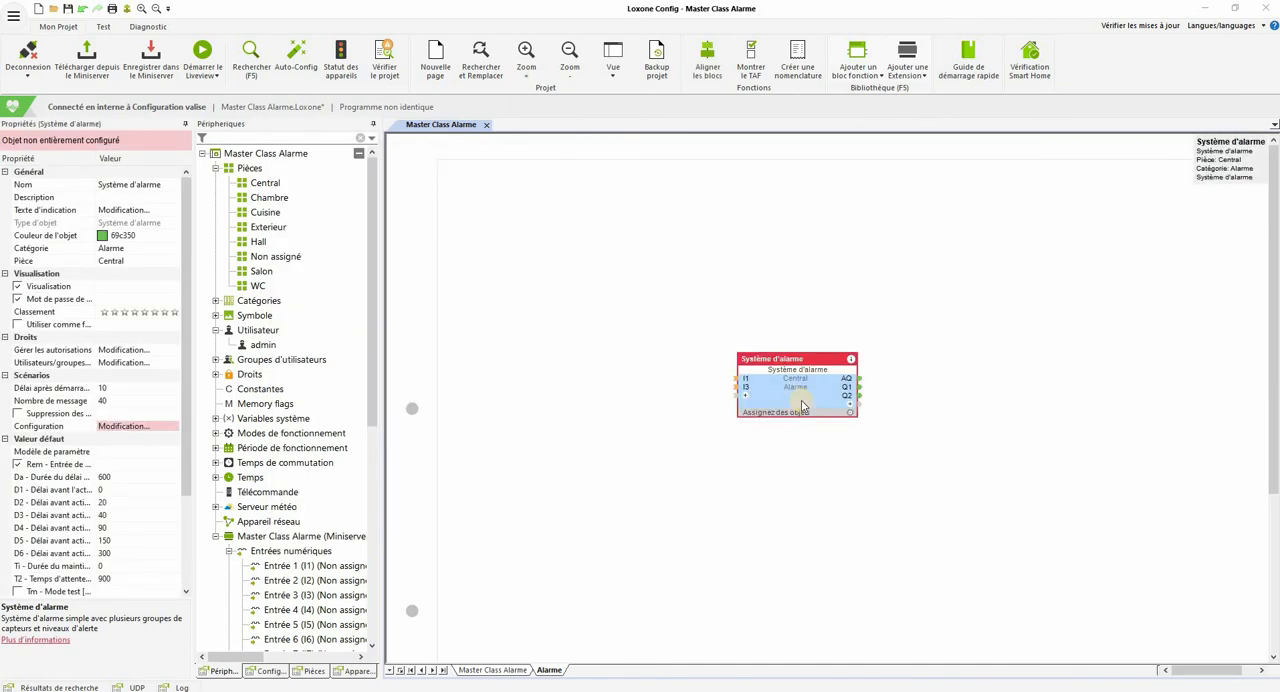
key("Delete")
Step: Search the library for "alarme" and place a Système d'alarme function block in the middle of the Alarme page
key("F5")
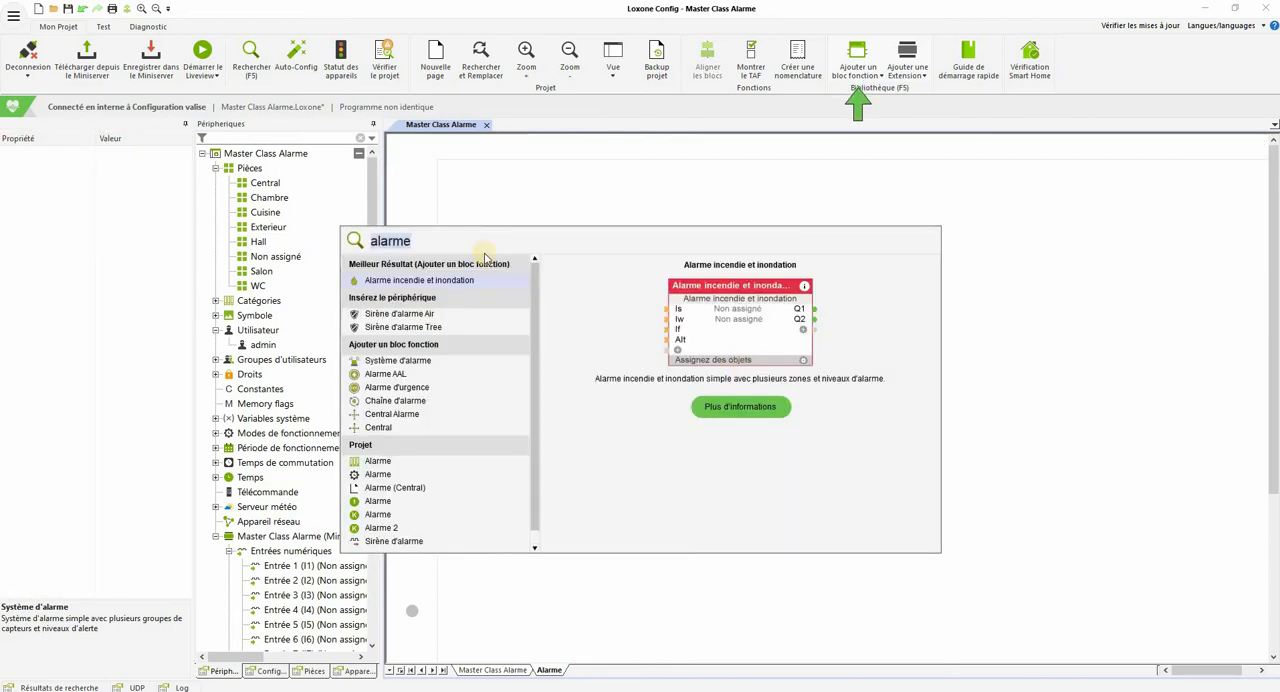
key("Down")
key("Down")
key("Down")
key("Down")
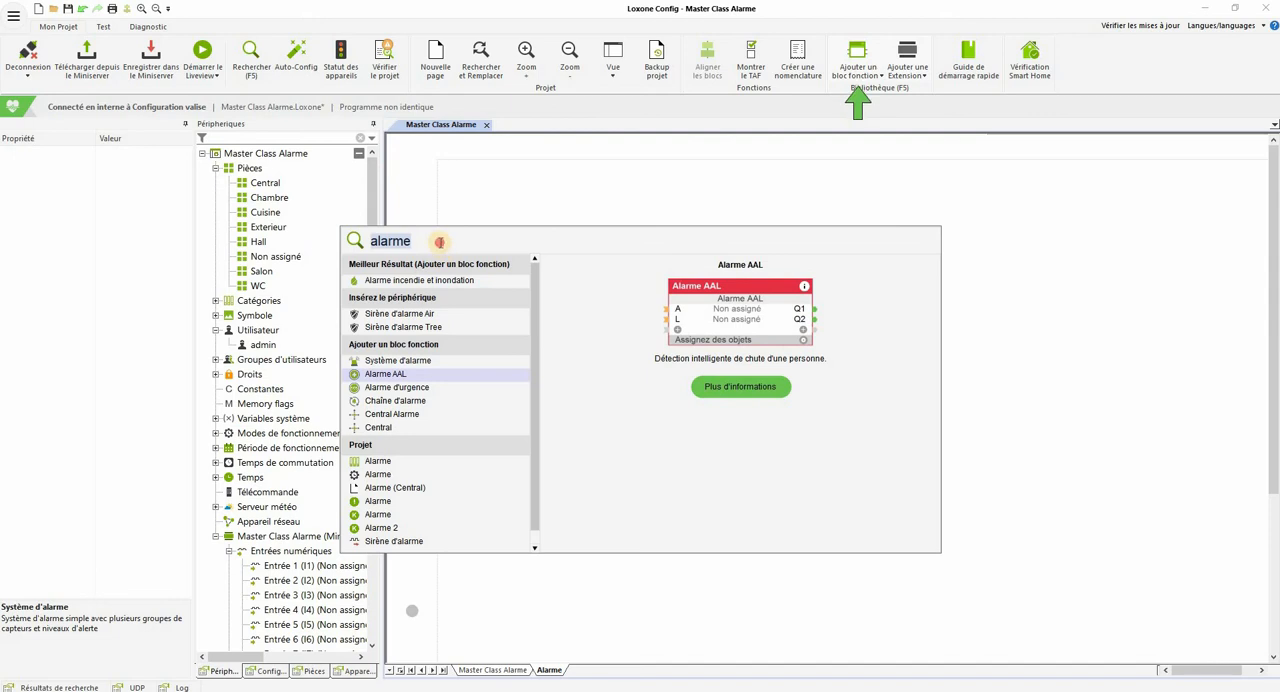
type("alarme")
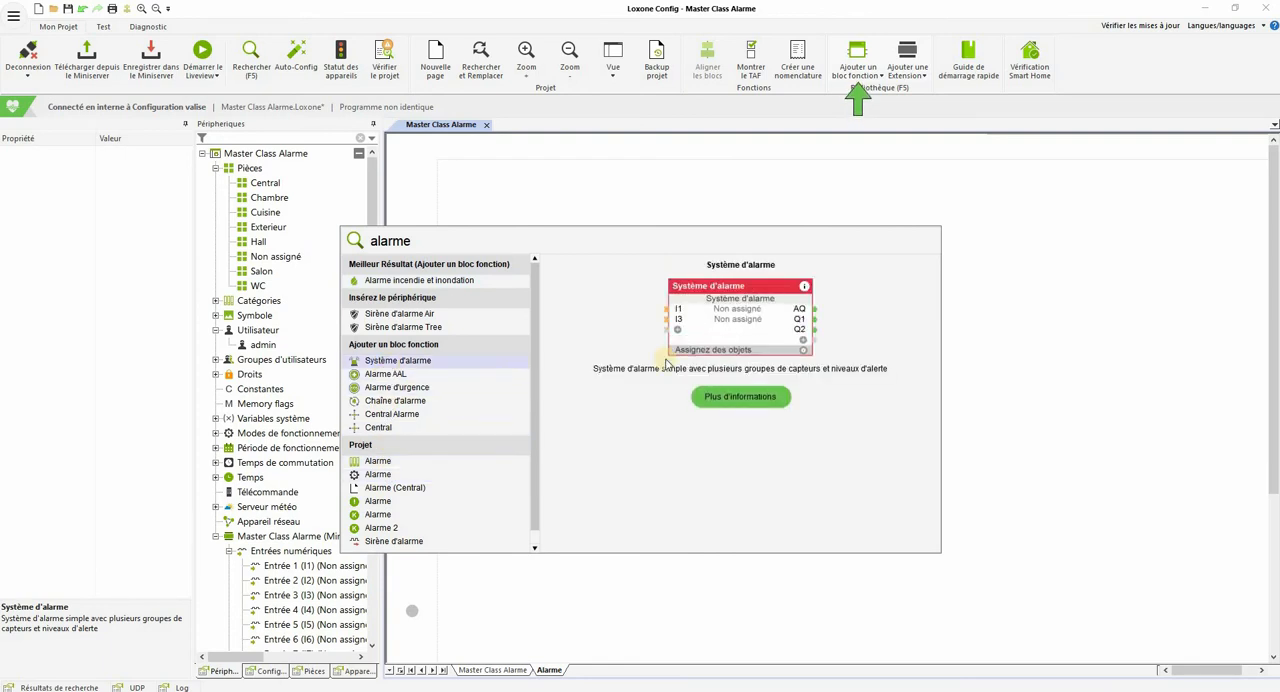
left_click(392, 361)
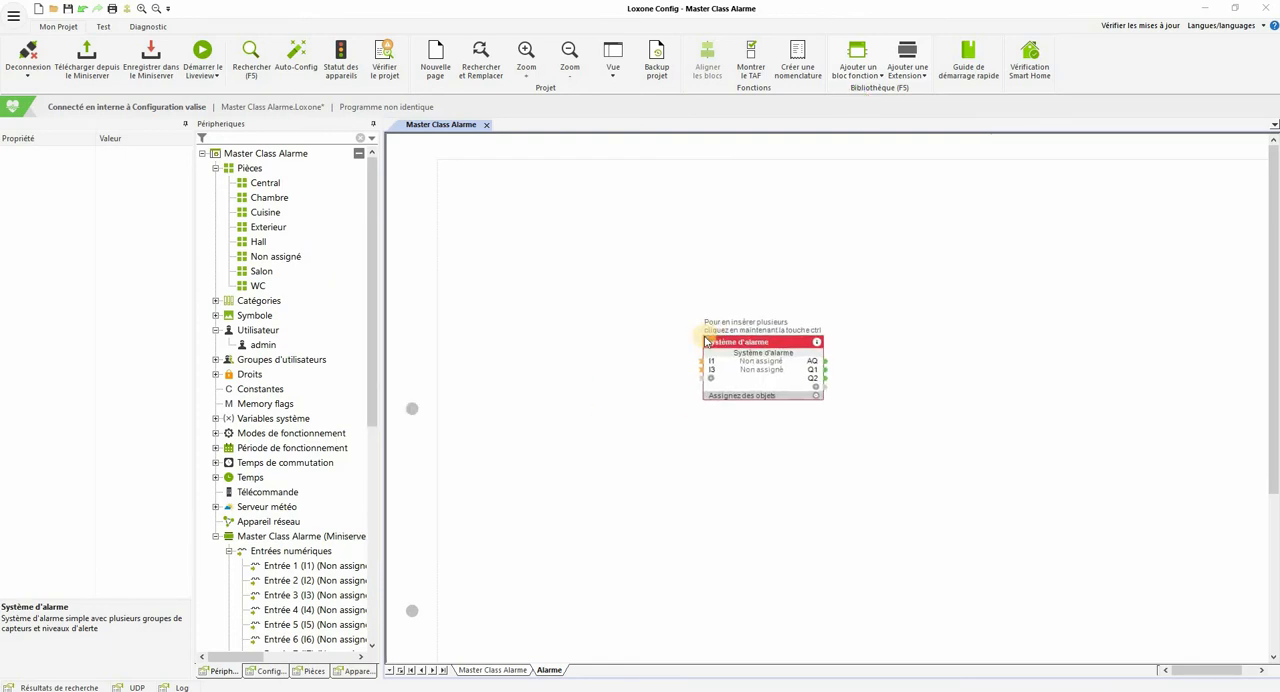
left_click(705, 342)
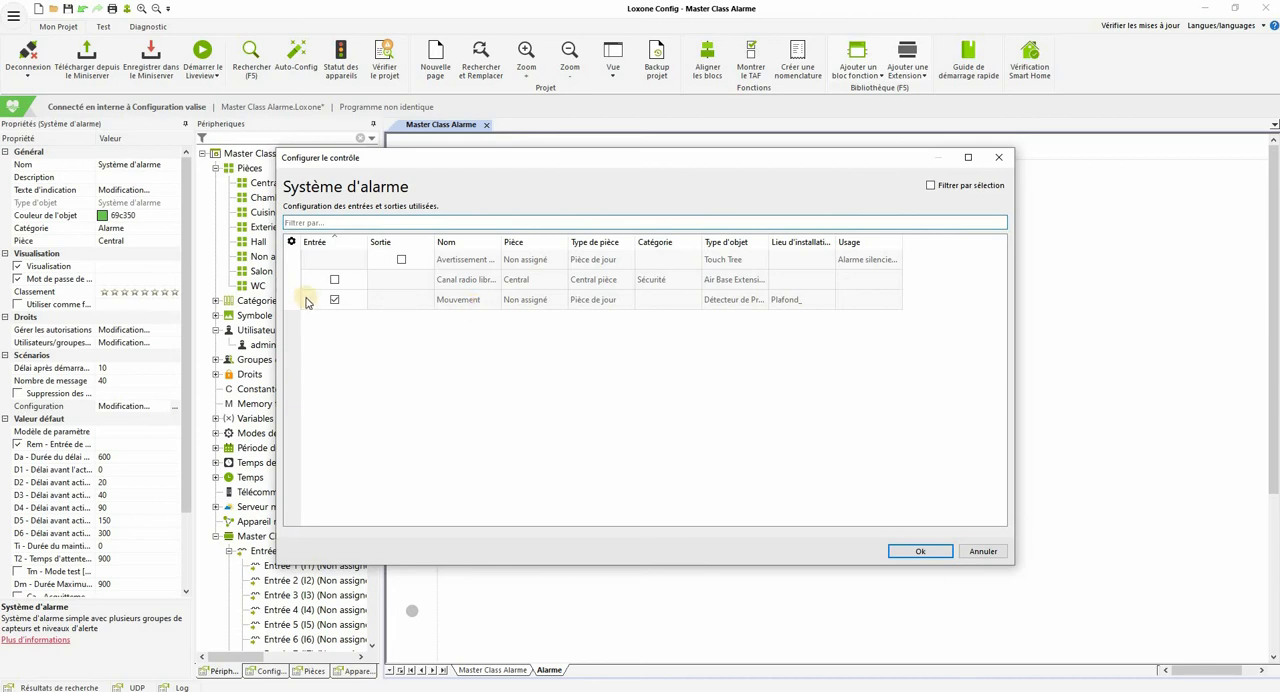
Step: Accept the Mouvement presence detector as the alarm block's assigned input and shift the block slightly up and to the right
left_click(920, 551)
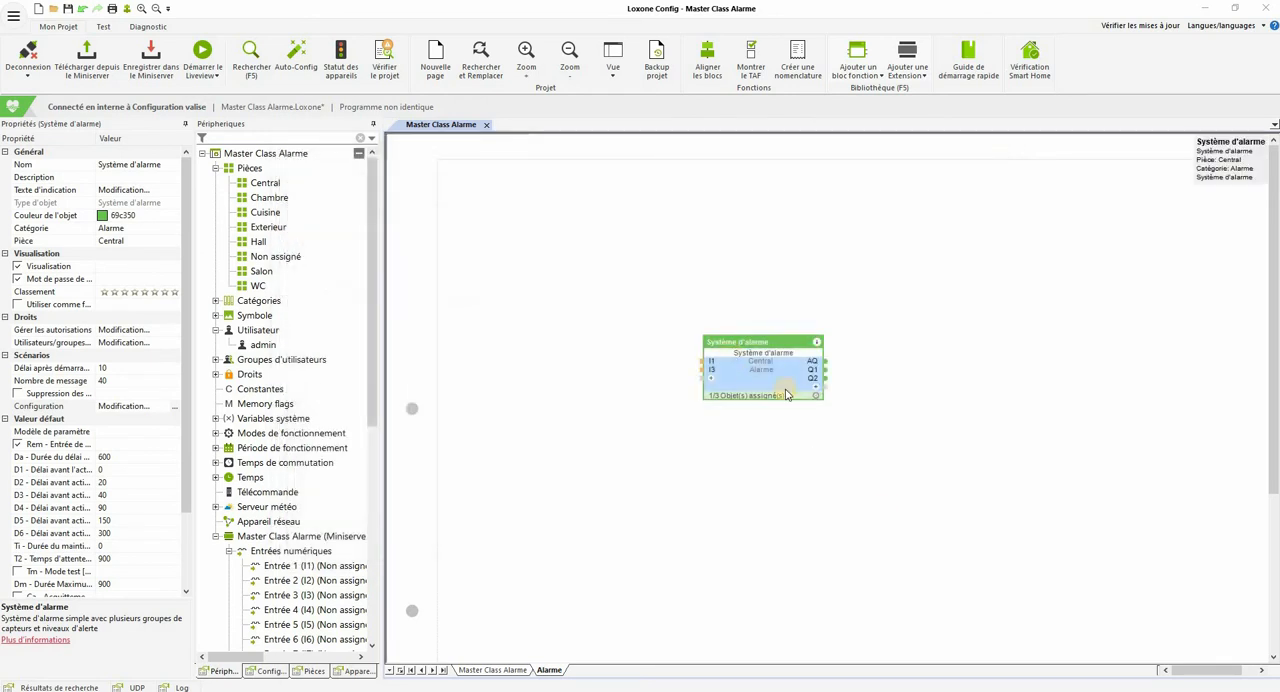
left_click_drag(766, 378, 778, 372)
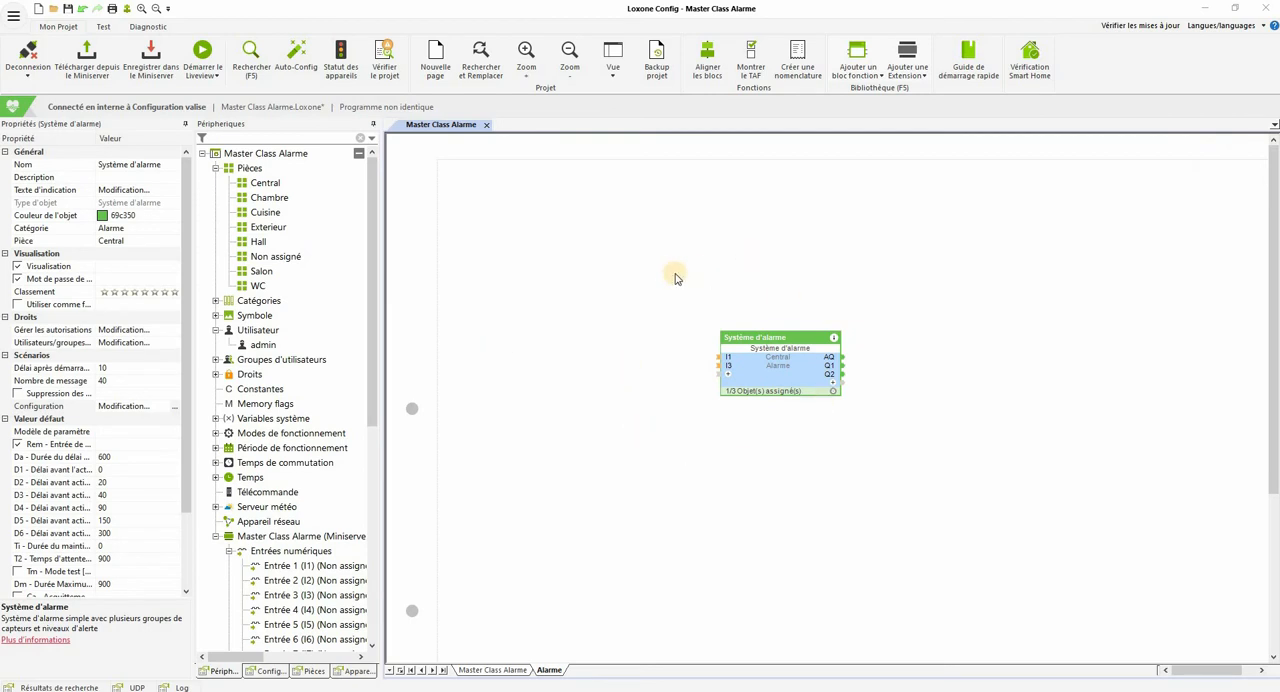
left_click_drag(776, 381, 785, 377)
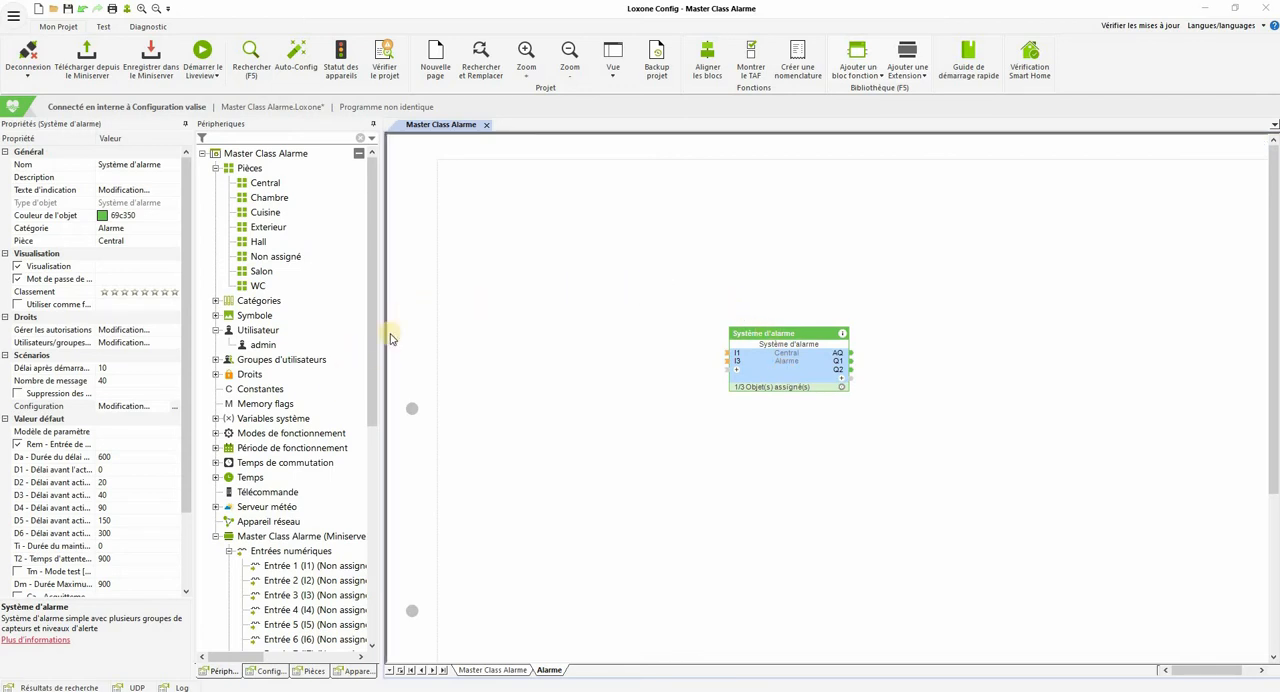
Step: Place the Contact de fenêtre (I8) input beside the alarm block and connect it to the block's I3 window contact input
scroll(310, 558, "down", 3)
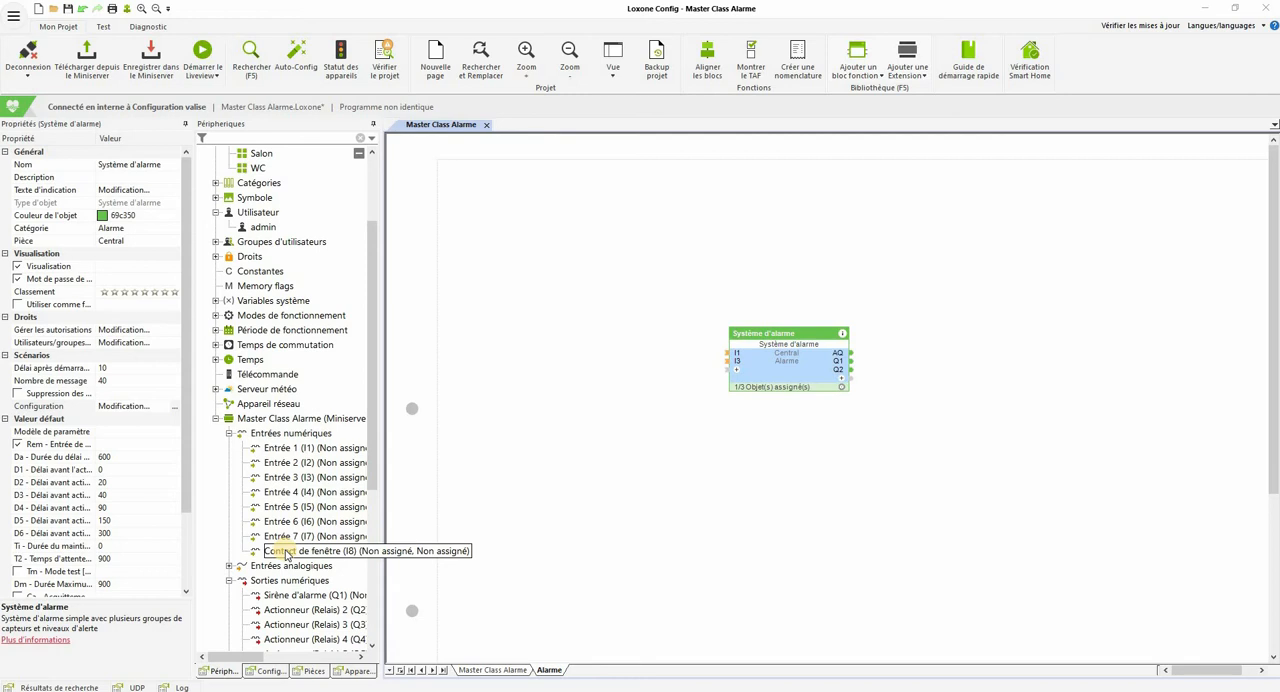
left_click_drag(281, 556, 590, 362)
left_click_drag(686, 366, 729, 353)
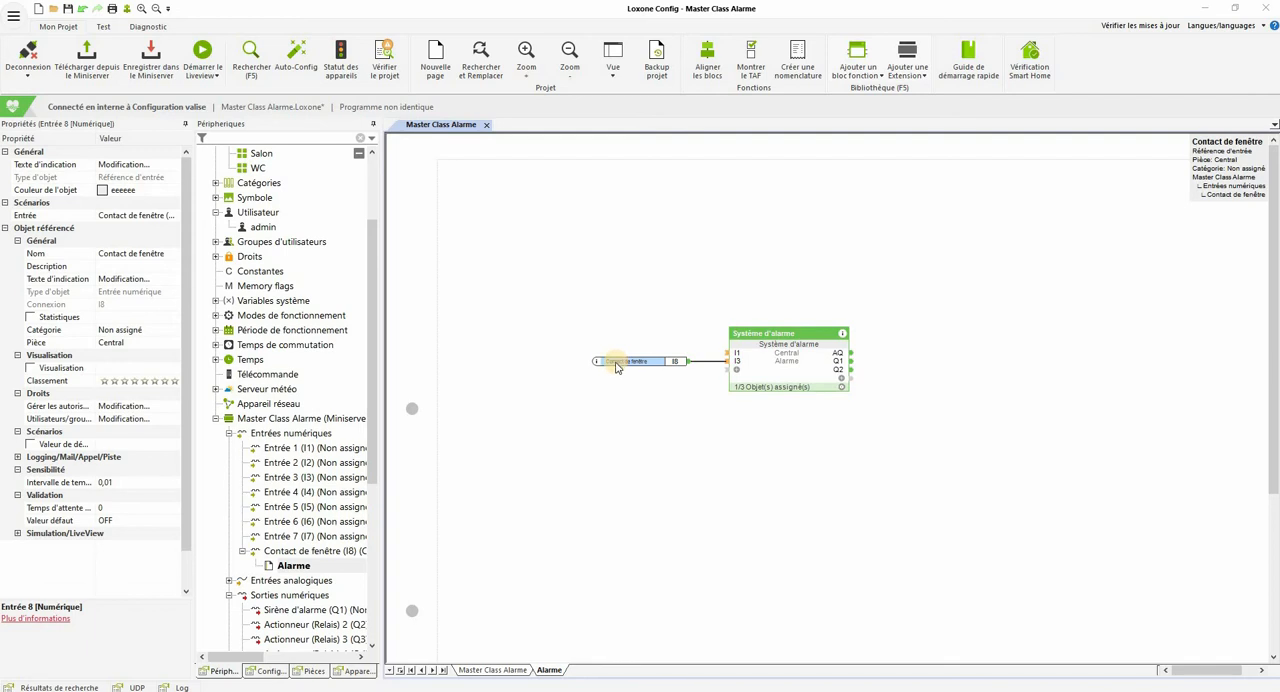
left_click(736, 364)
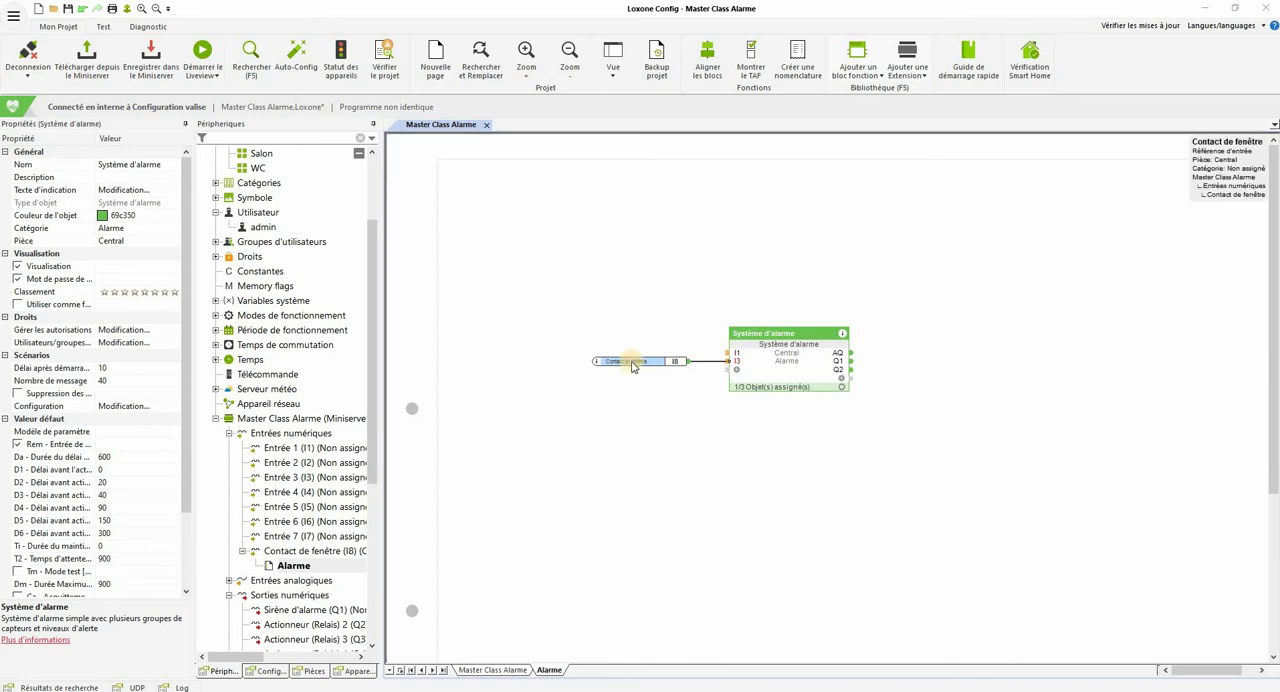
Step: Place the Sirène d'alarme (Q1) output beside the alarm block and connect it to the block's Q2 output
left_click(242, 552)
scroll(292, 540, "down", 1)
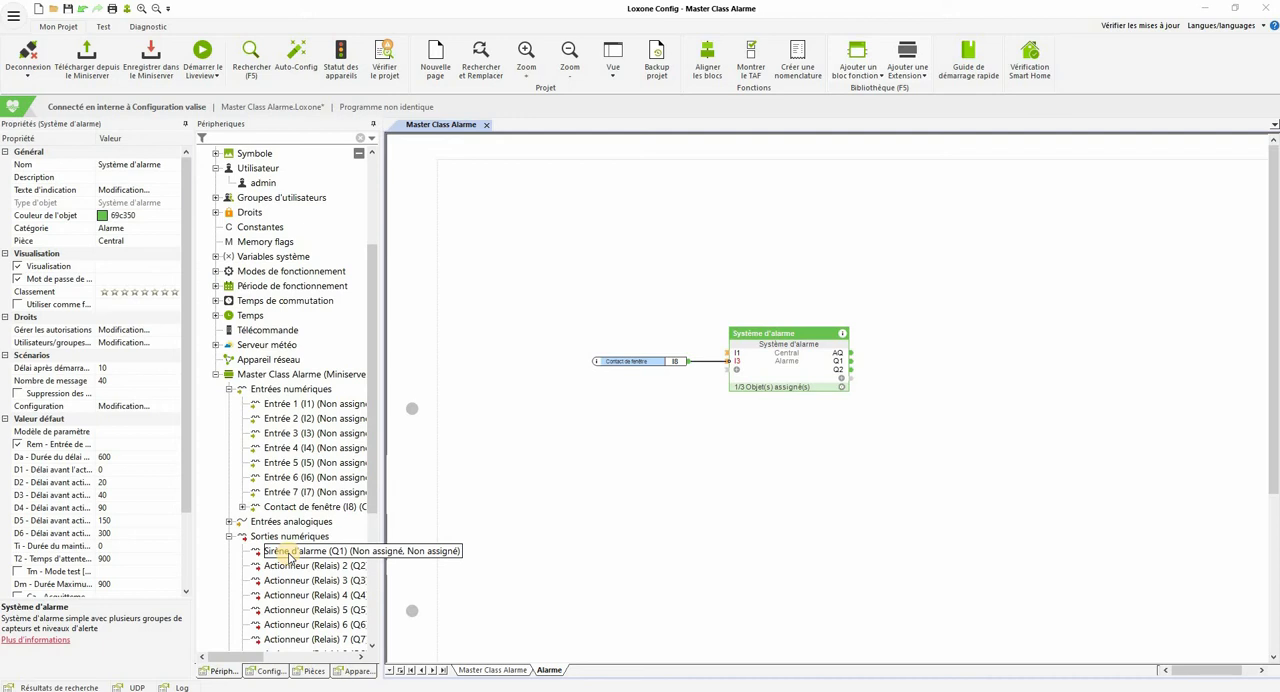
left_click_drag(288, 553, 903, 363)
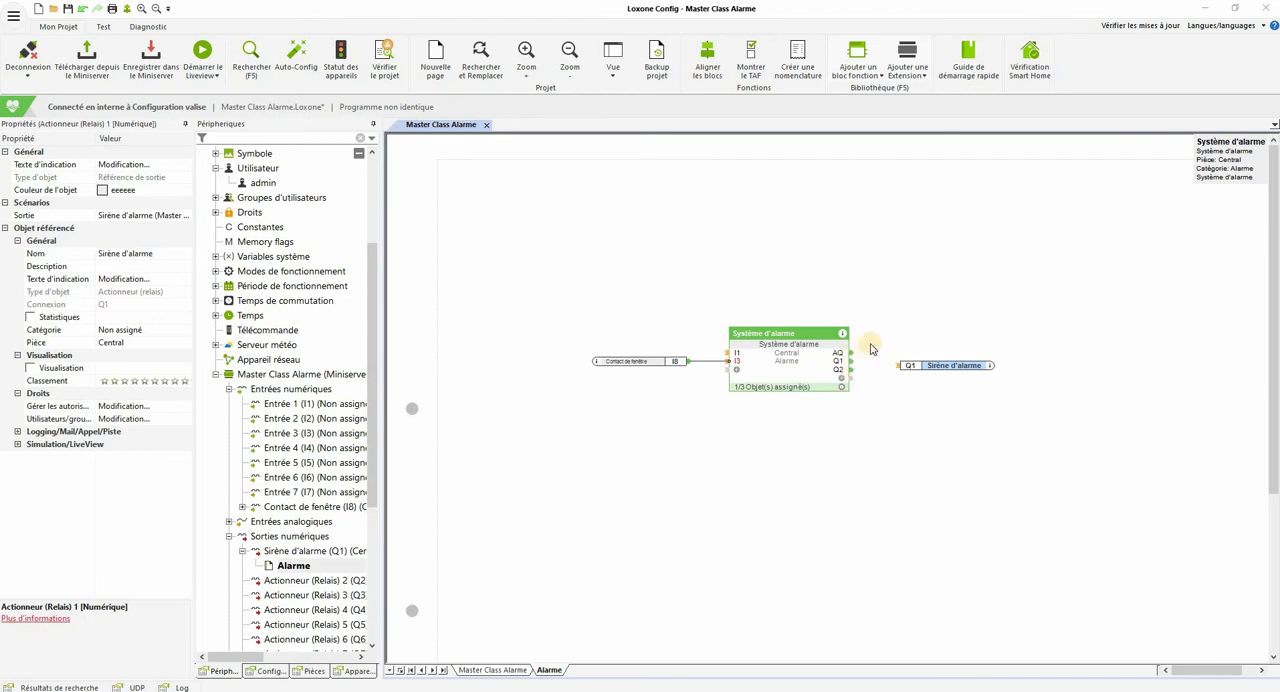
mouse_move(840, 357)
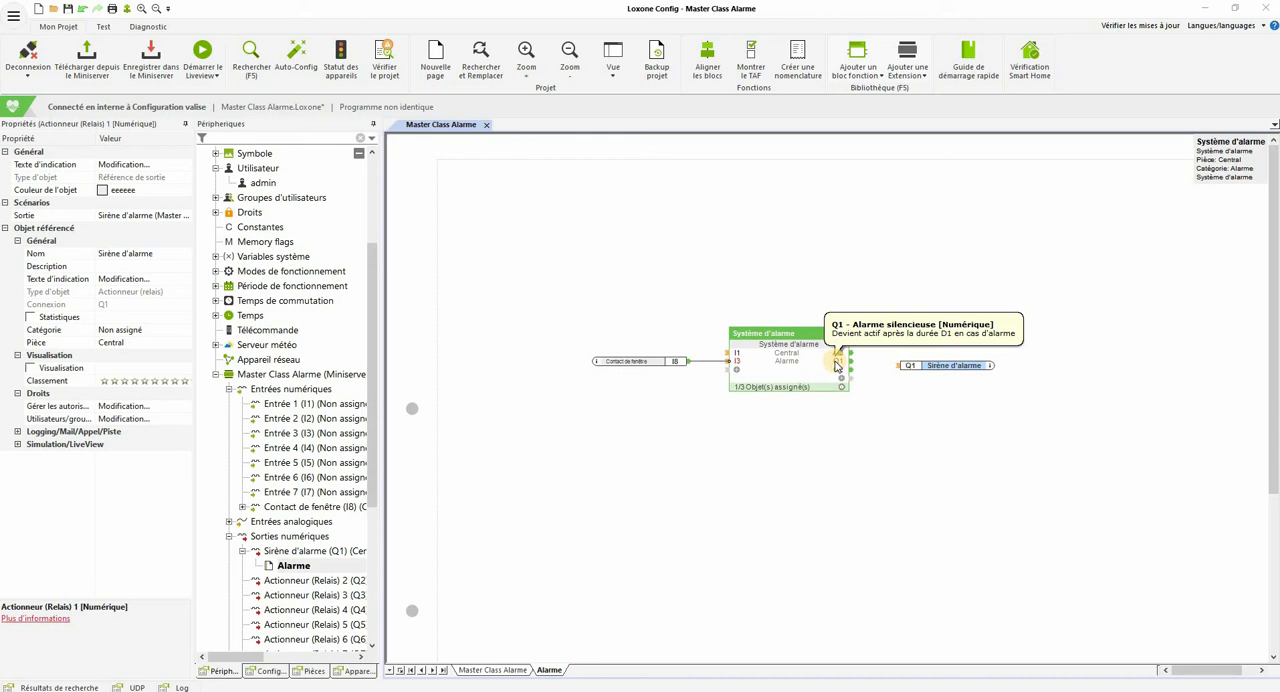
double_click(779, 364)
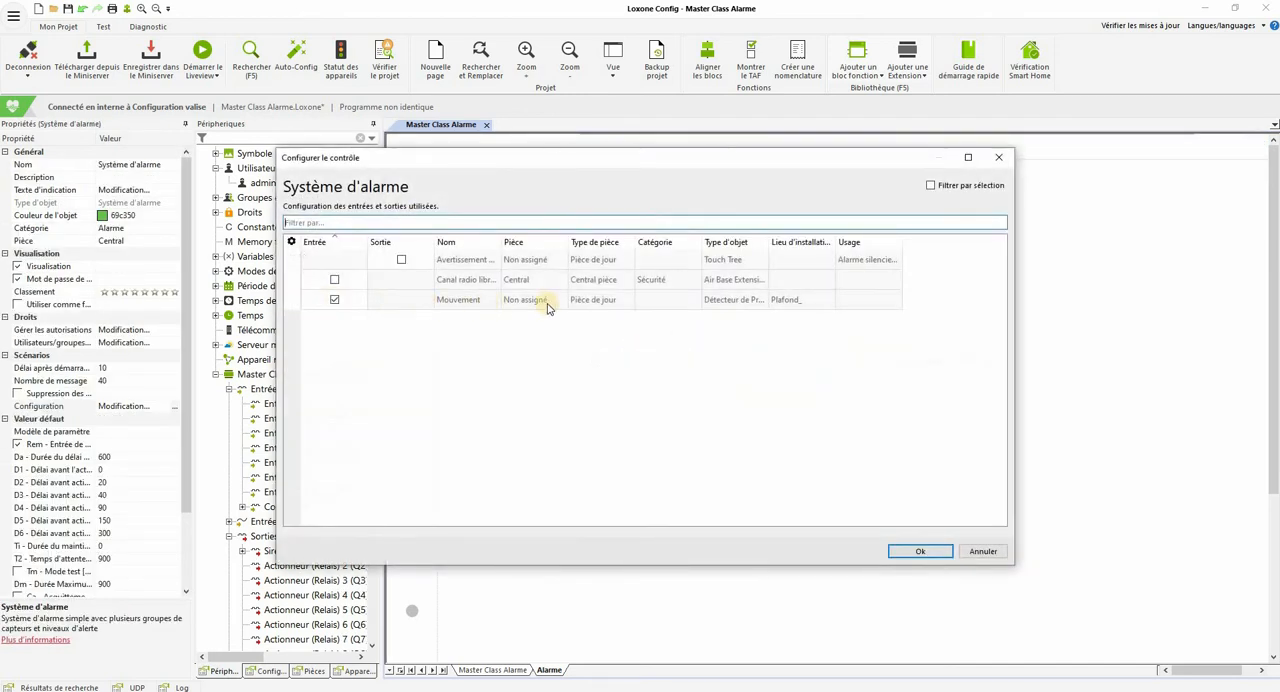
left_click(998, 157)
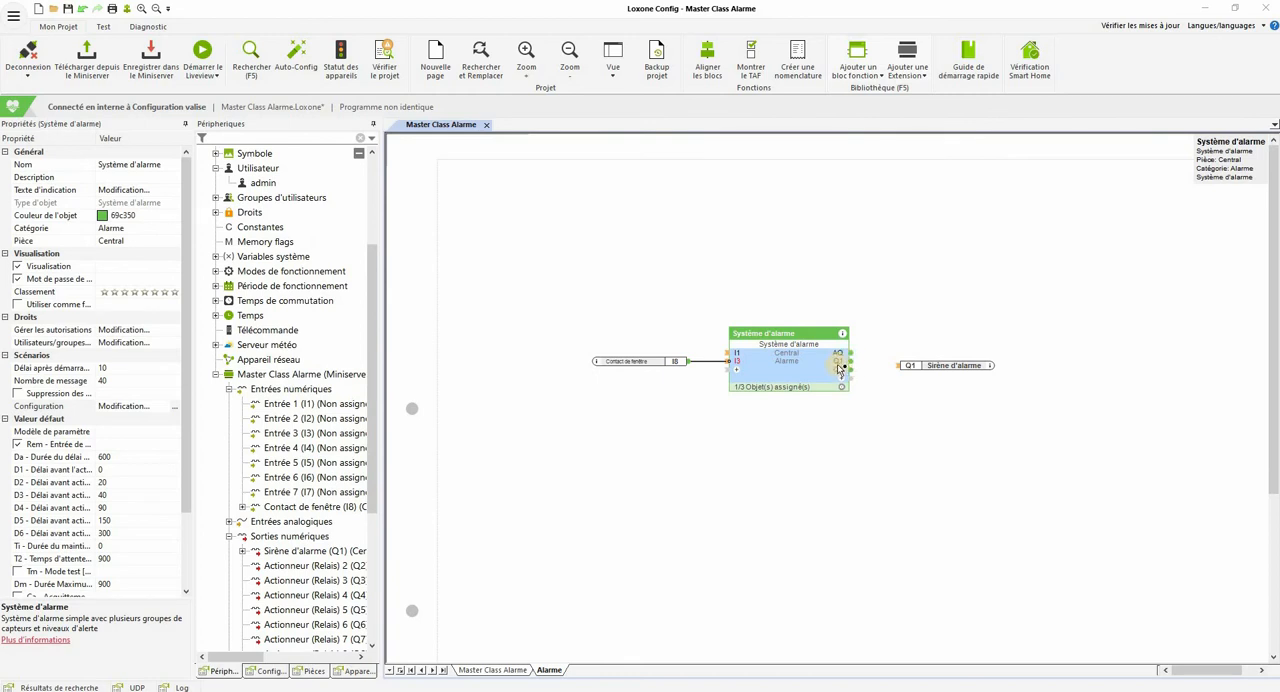
mouse_move(838, 375)
left_click_drag(903, 370, 850, 369)
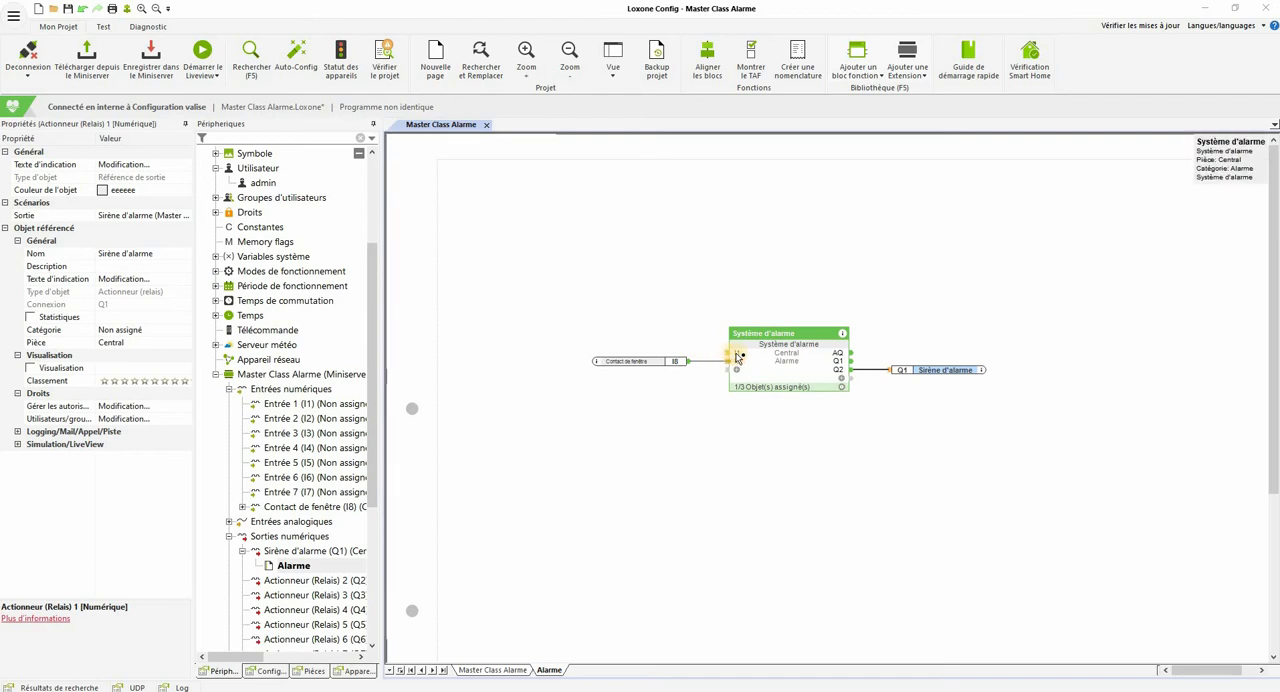
Step: Check the alarm block's I1 motion detector input and review the devices assigned to the block
mouse_move(737, 355)
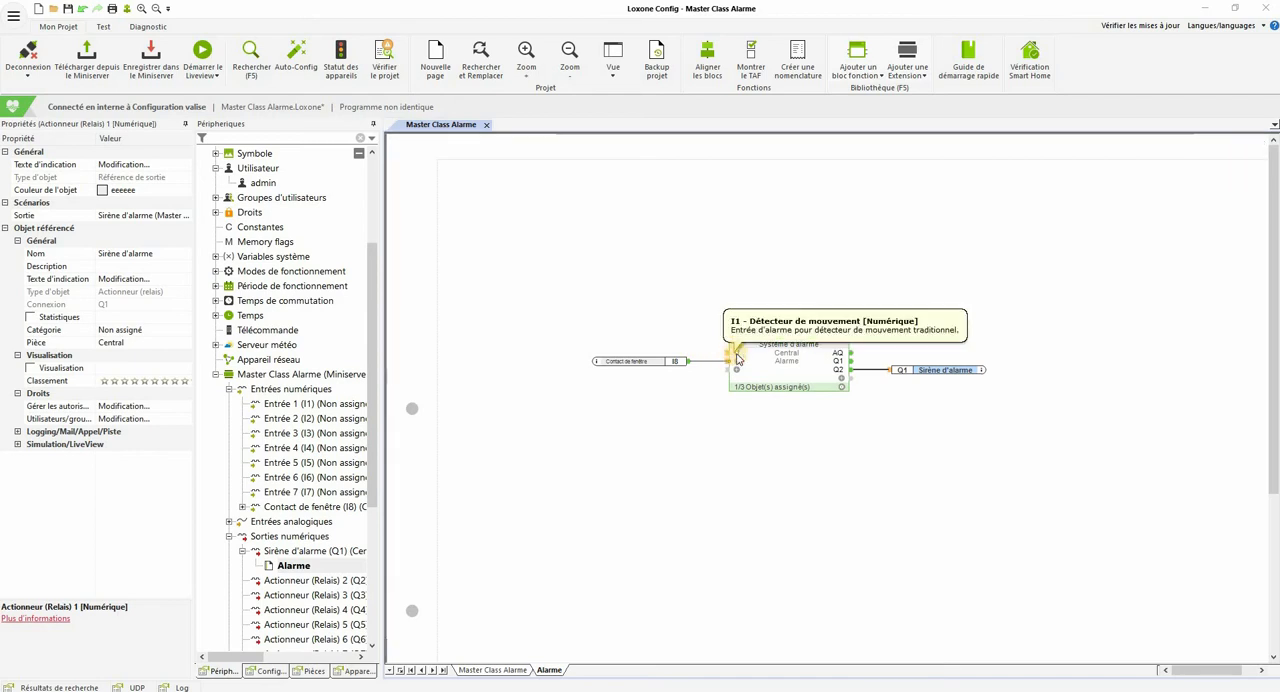
double_click(775, 374)
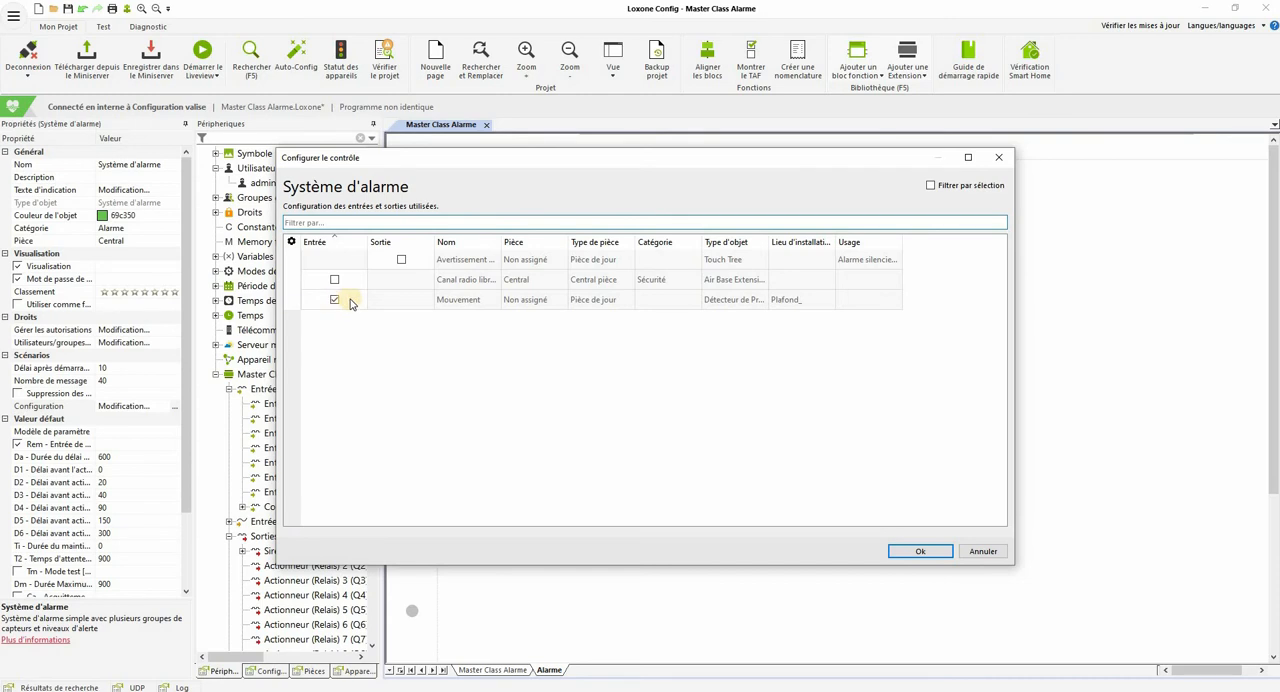
left_click(928, 552)
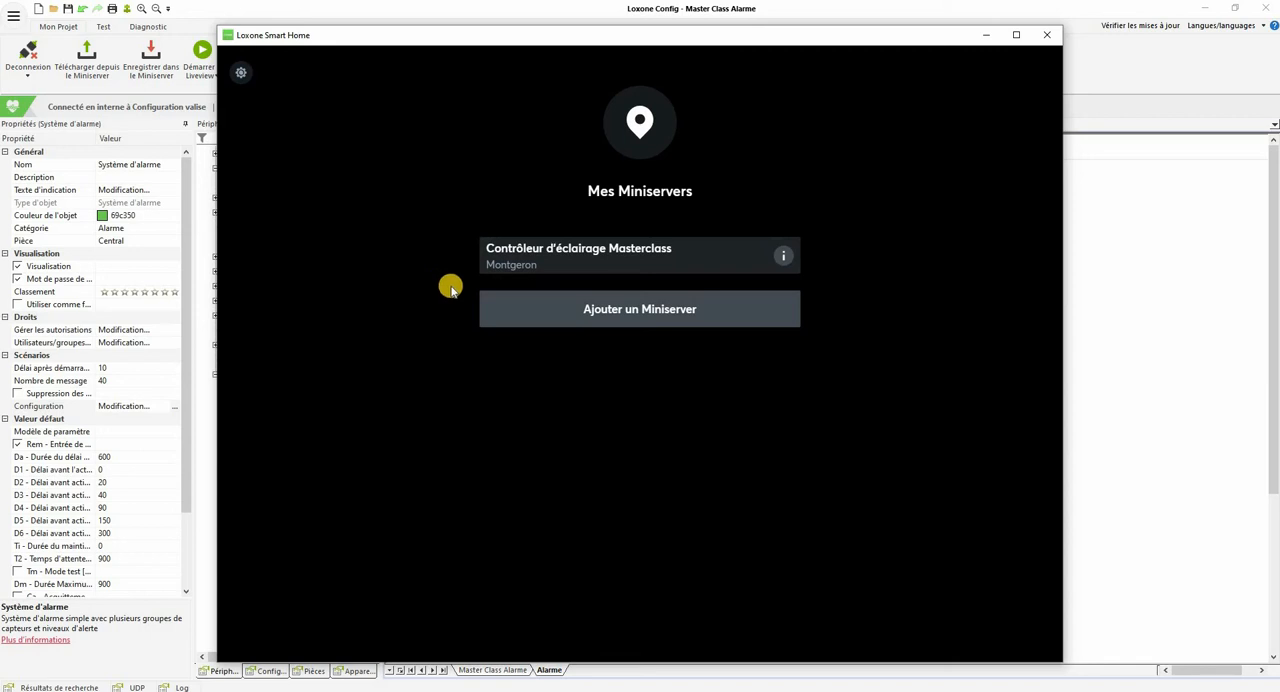
Step: Switch to Loxone Smart Home and add the Miniserver named Configuration valise
left_click(553, 311)
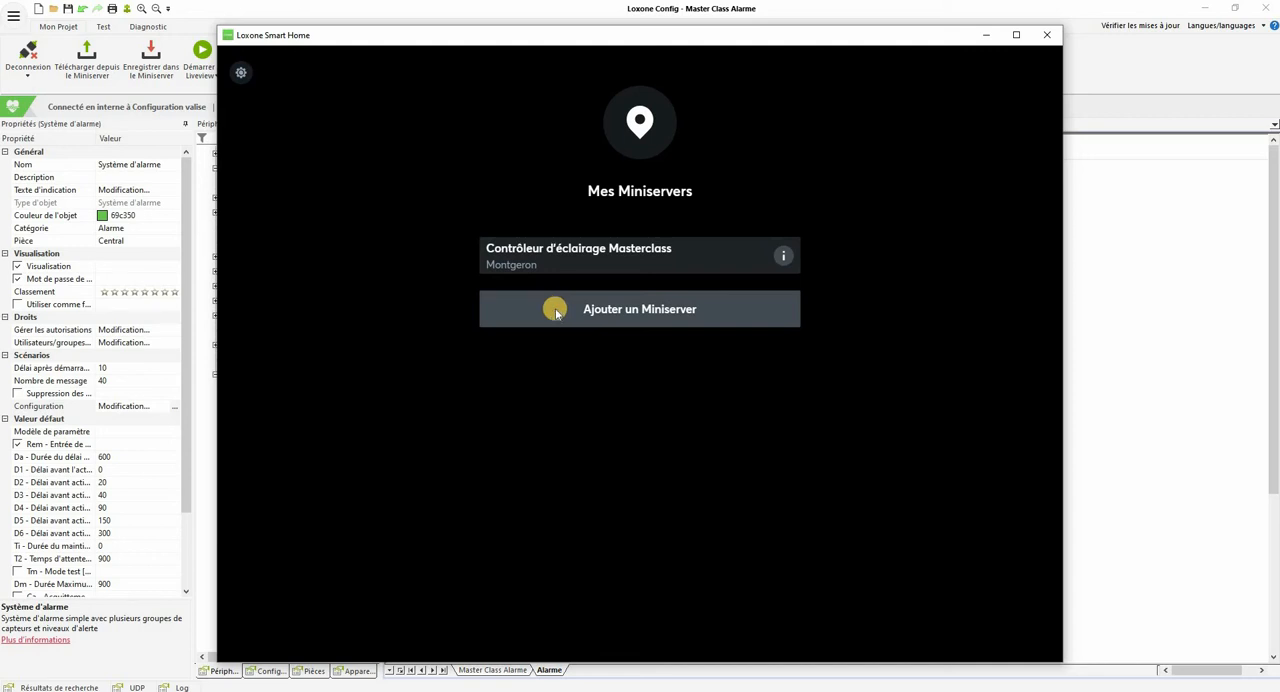
left_click(538, 334)
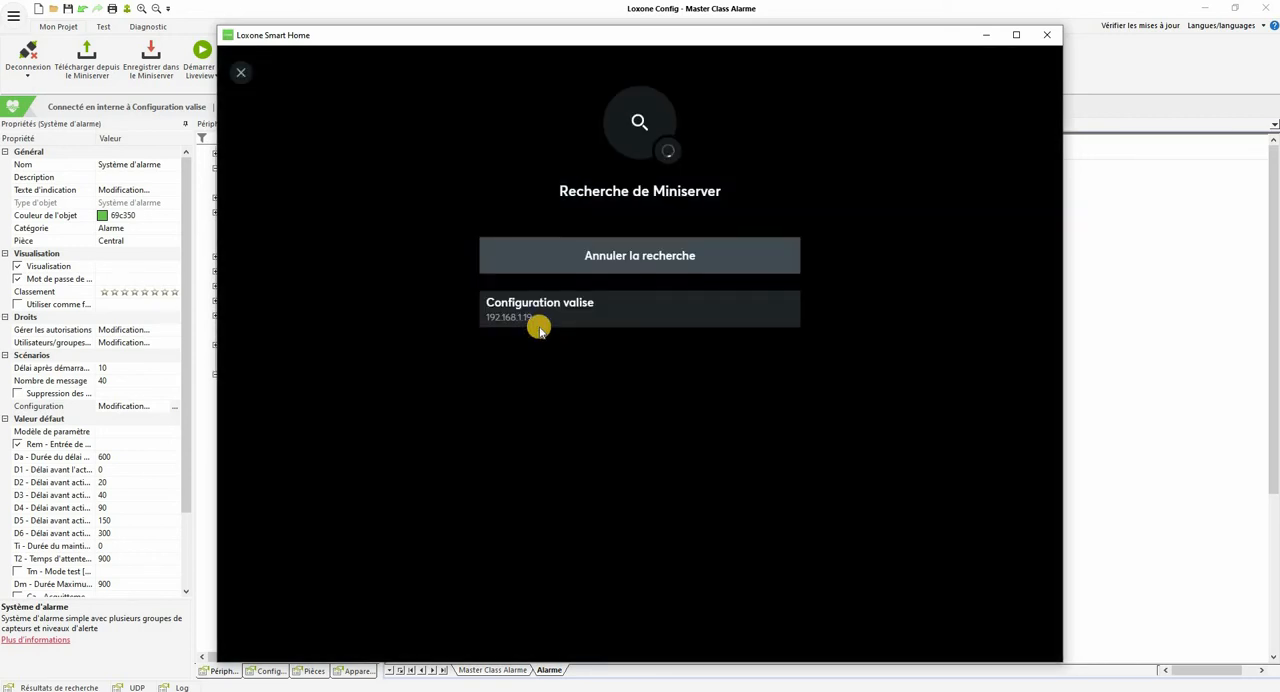
left_click(556, 316)
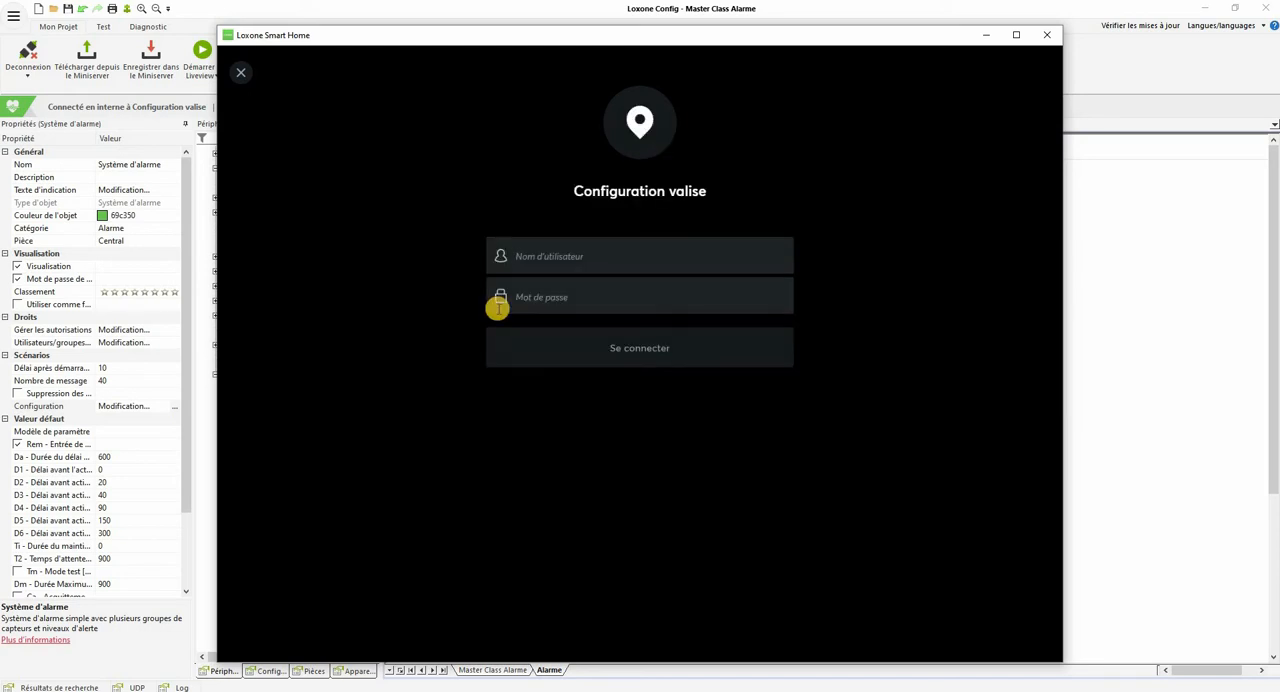
Step: Sign in to the Configuration valise Miniserver as admin with the account password
type("admin")
left_click(498, 309)
type("••")
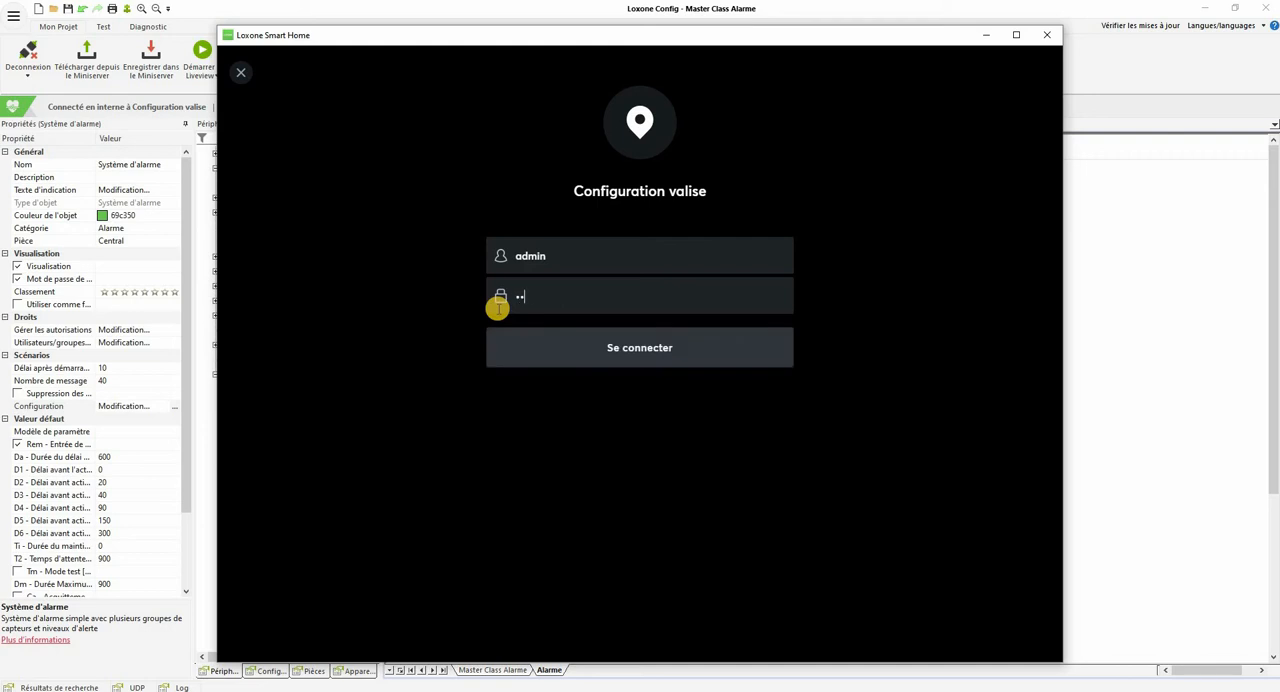
type("•••••••")
key("Return")
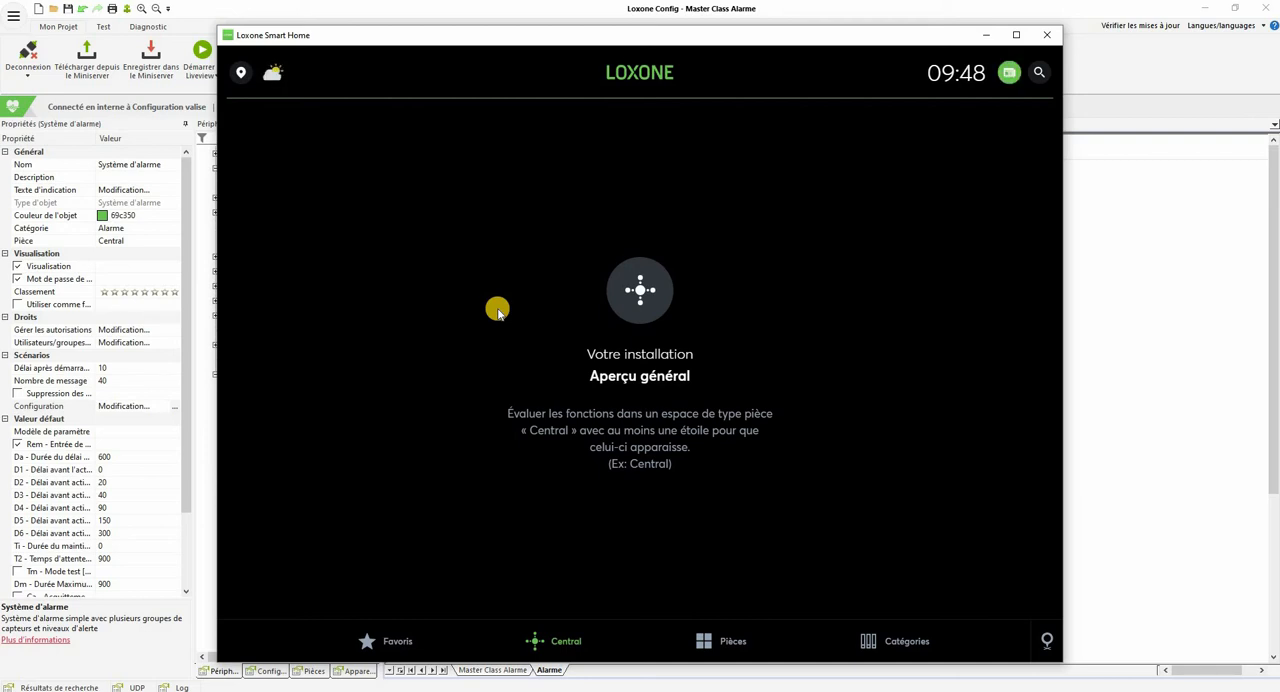
Step: Open the Système d'alarme control in the Central room, view its alert history and return to the control
left_click(723, 641)
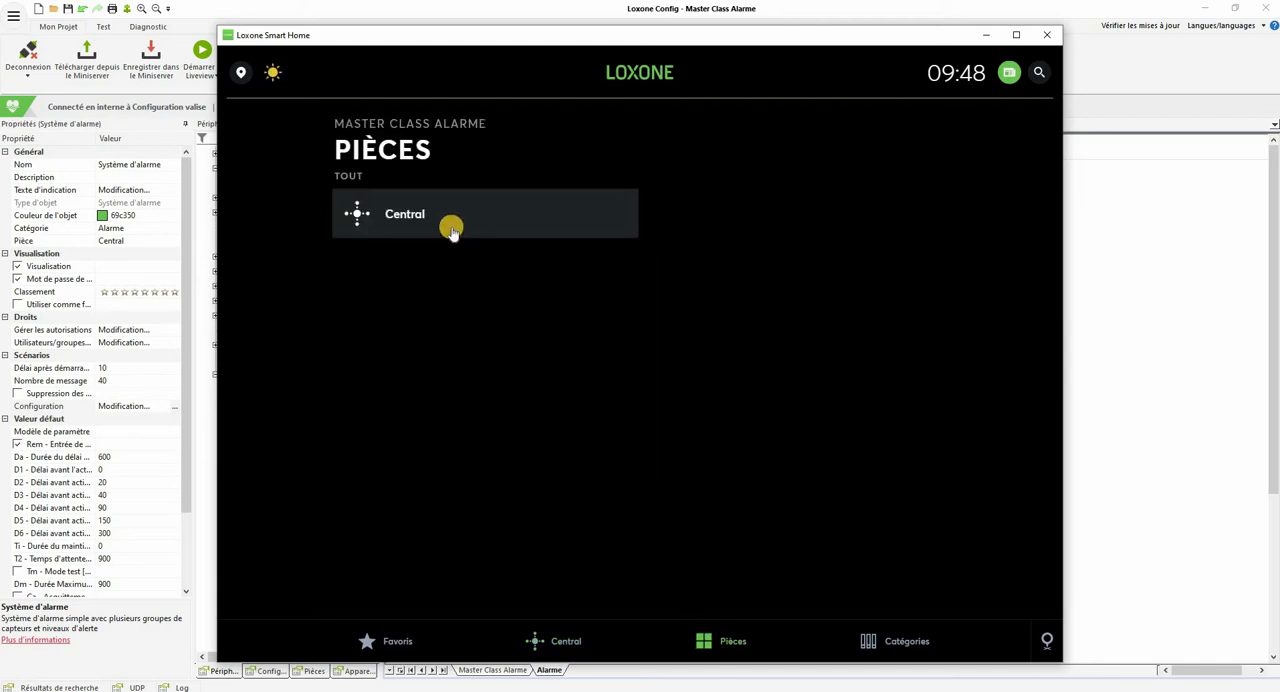
left_click(451, 231)
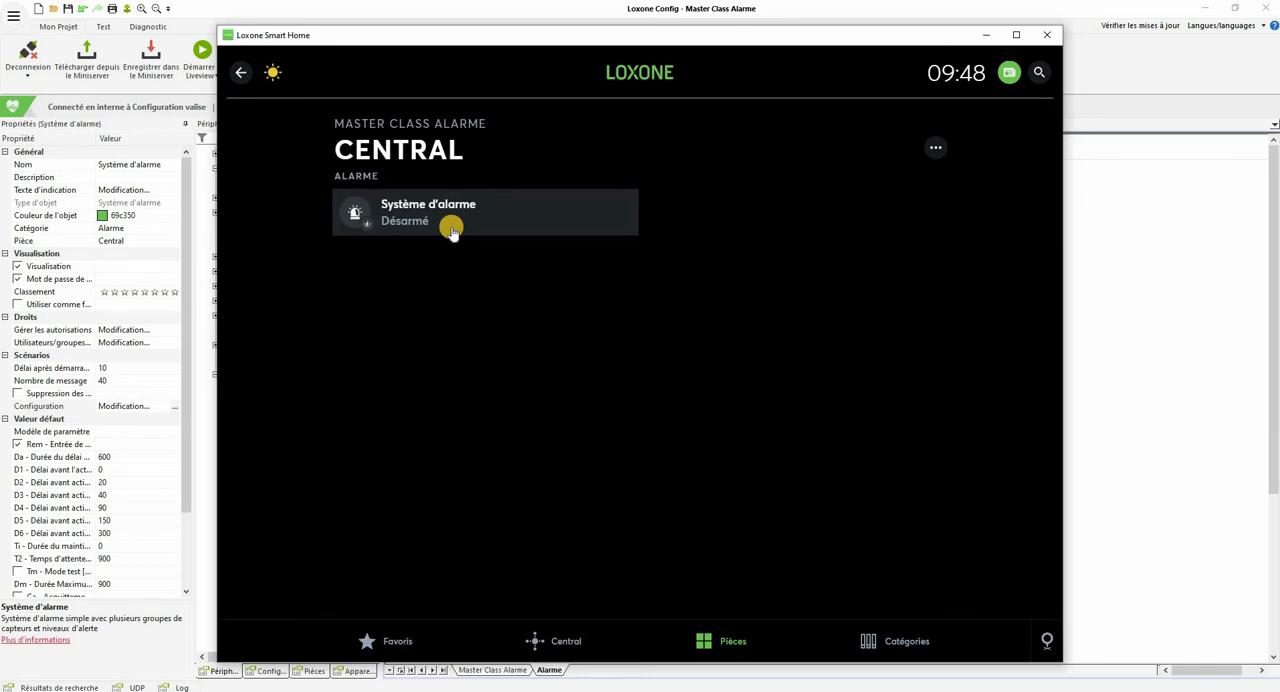
left_click(451, 231)
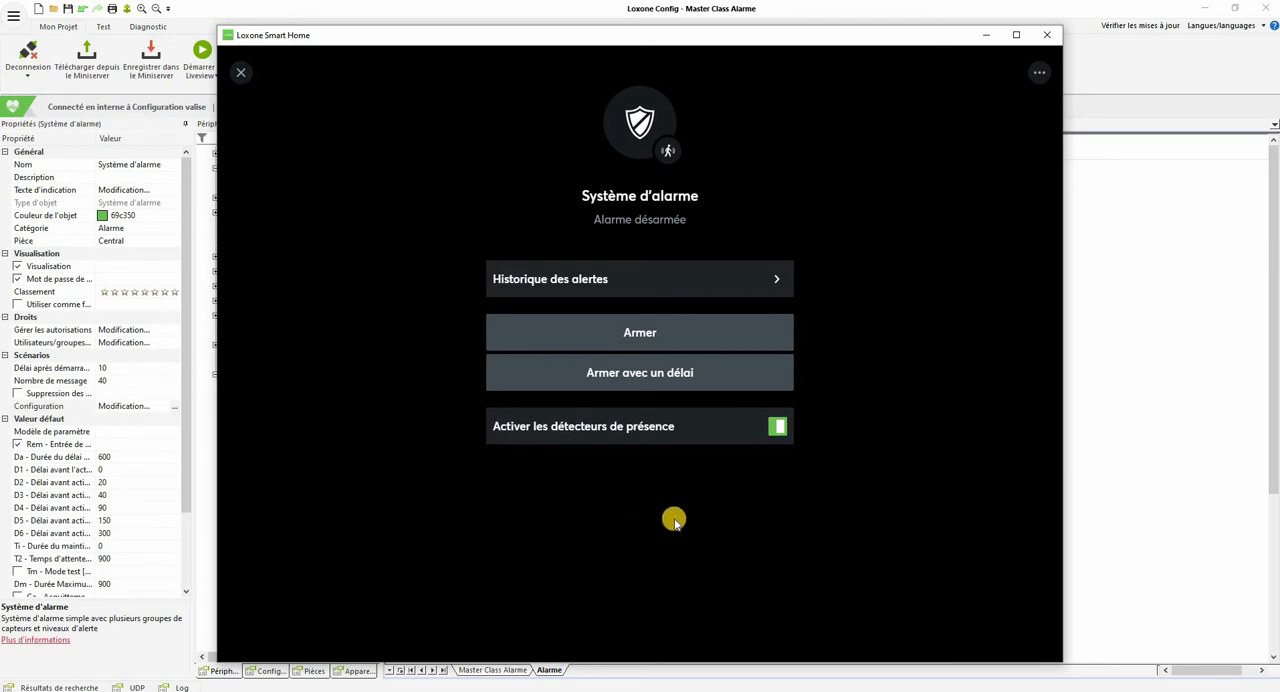
left_click(558, 280)
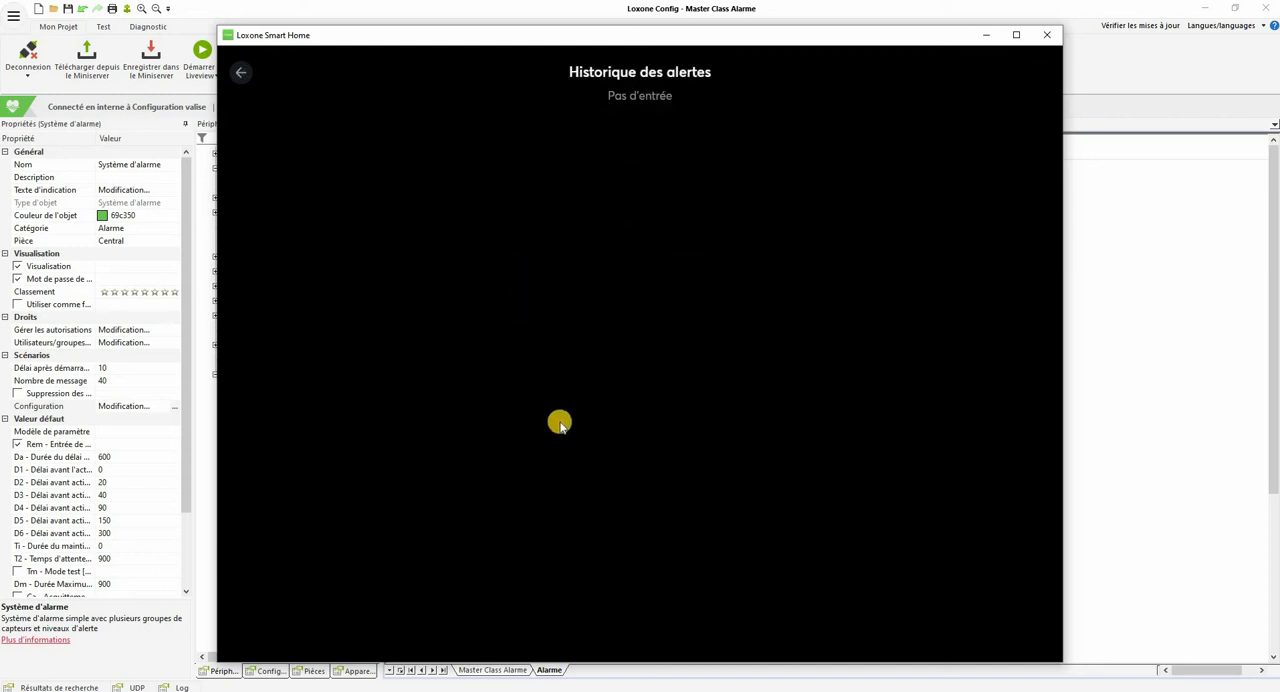
left_click(240, 76)
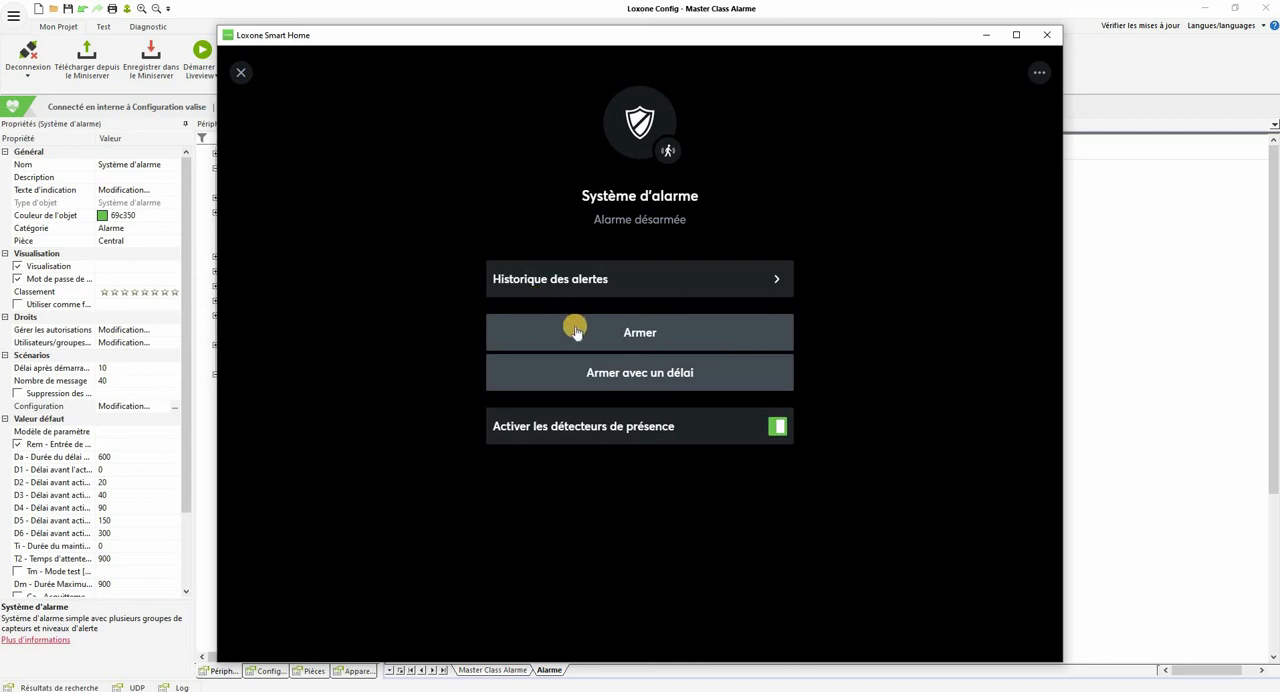
Step: Try to arm the alarm without entering a visualisation password and cancel the password prompt
left_click(635, 333)
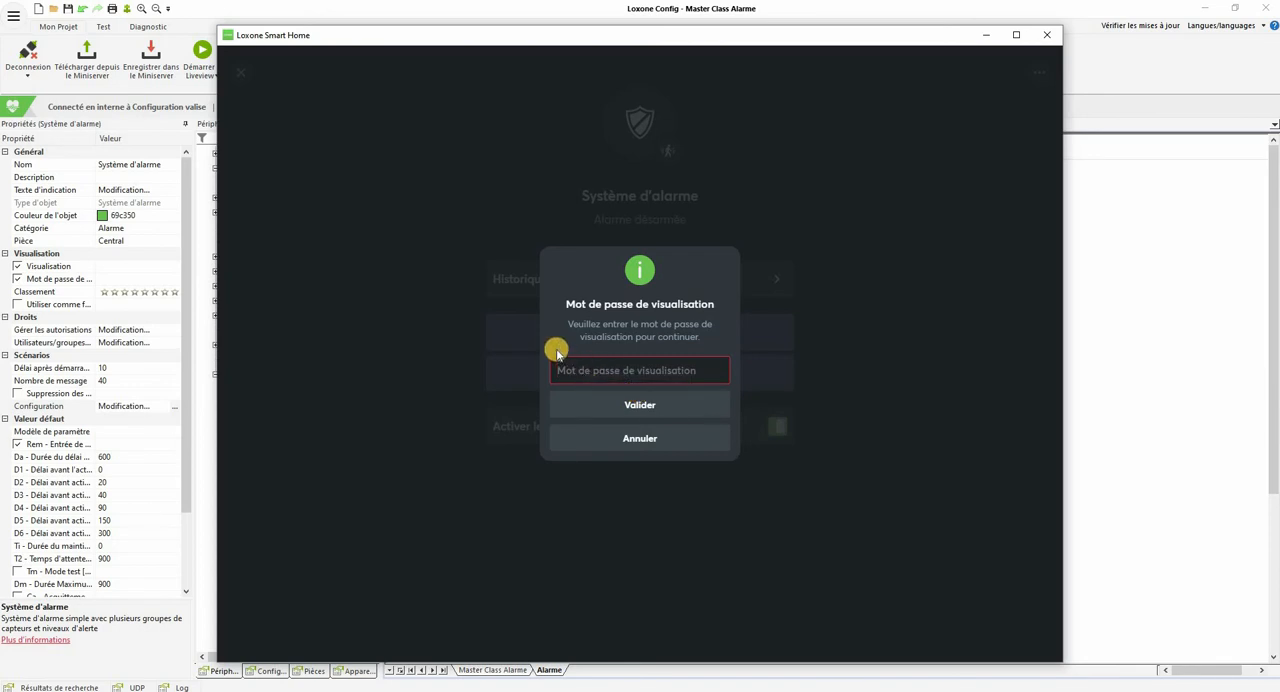
left_click(668, 446)
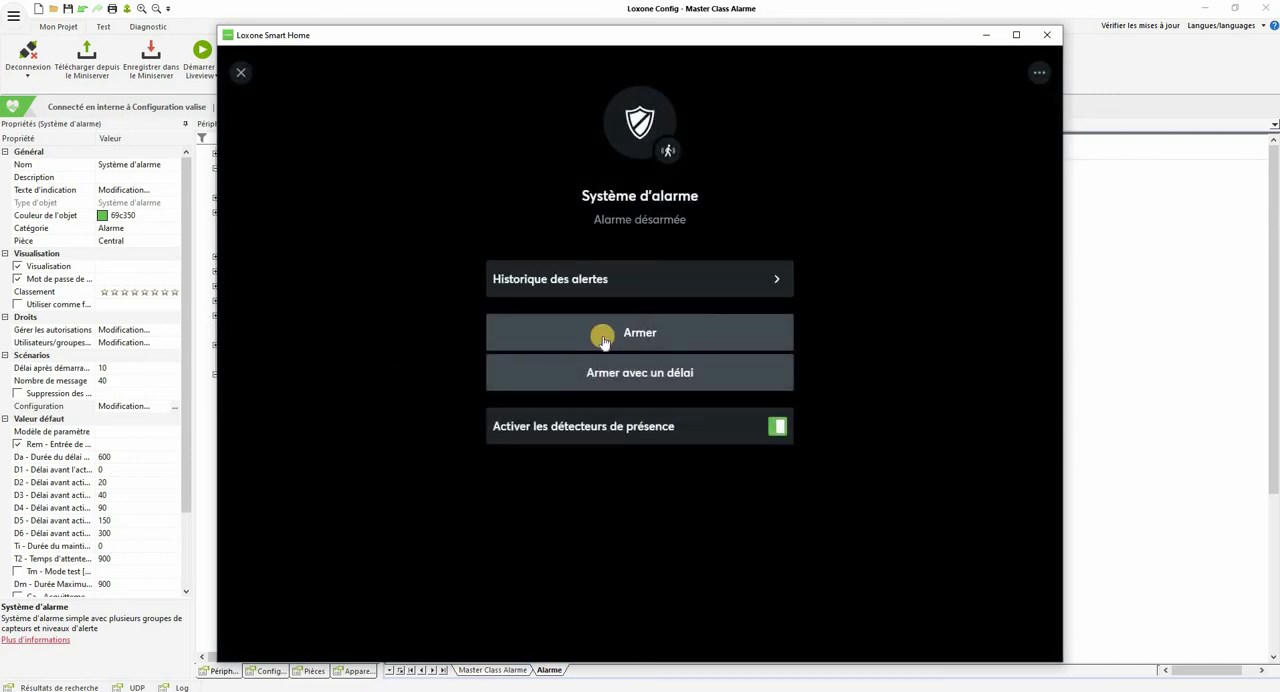
left_click(638, 328)
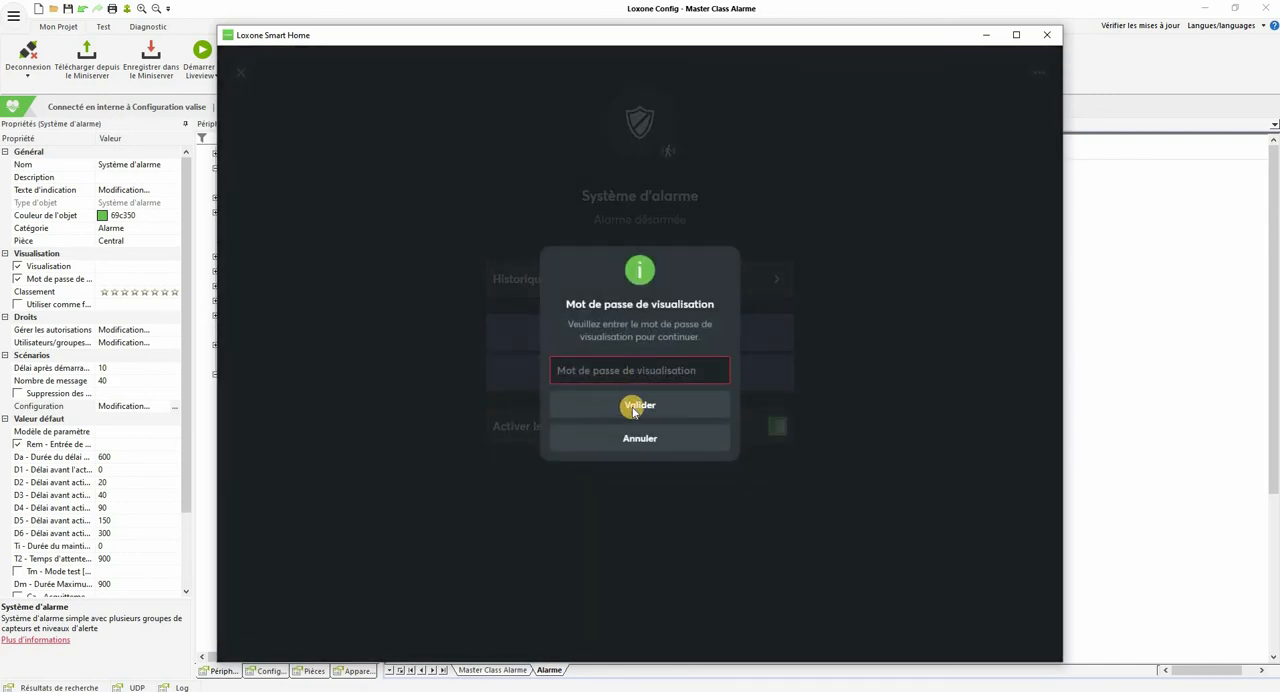
left_click(632, 406)
left_click(610, 404)
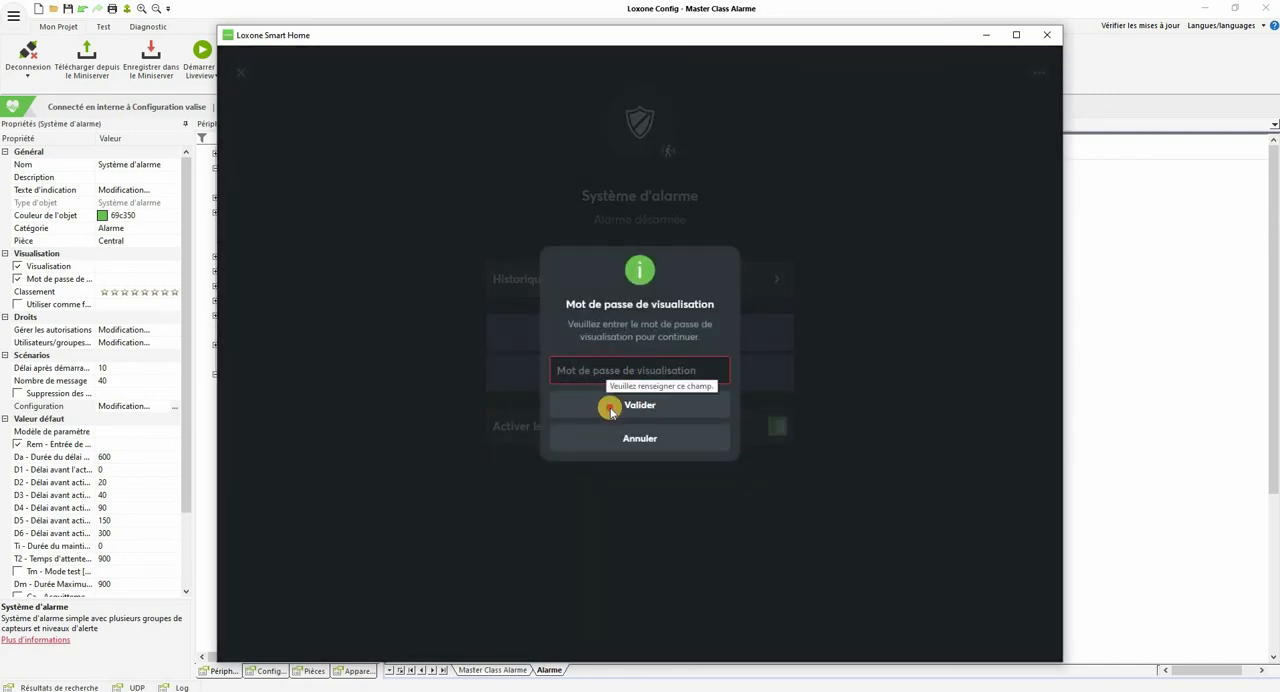
left_click(638, 440)
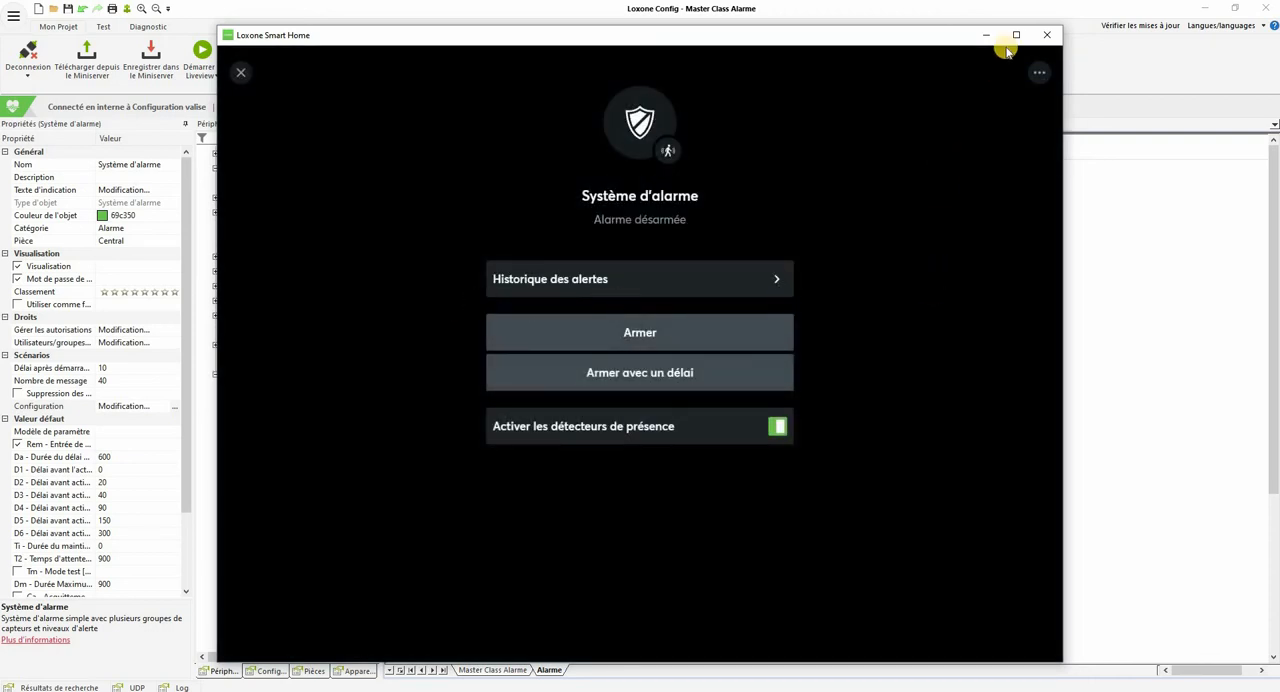
Step: Switch to Loxone Config, set and repeat a visualisation password for the admin user, and save the project to the Miniserver
left_click(1117, 240)
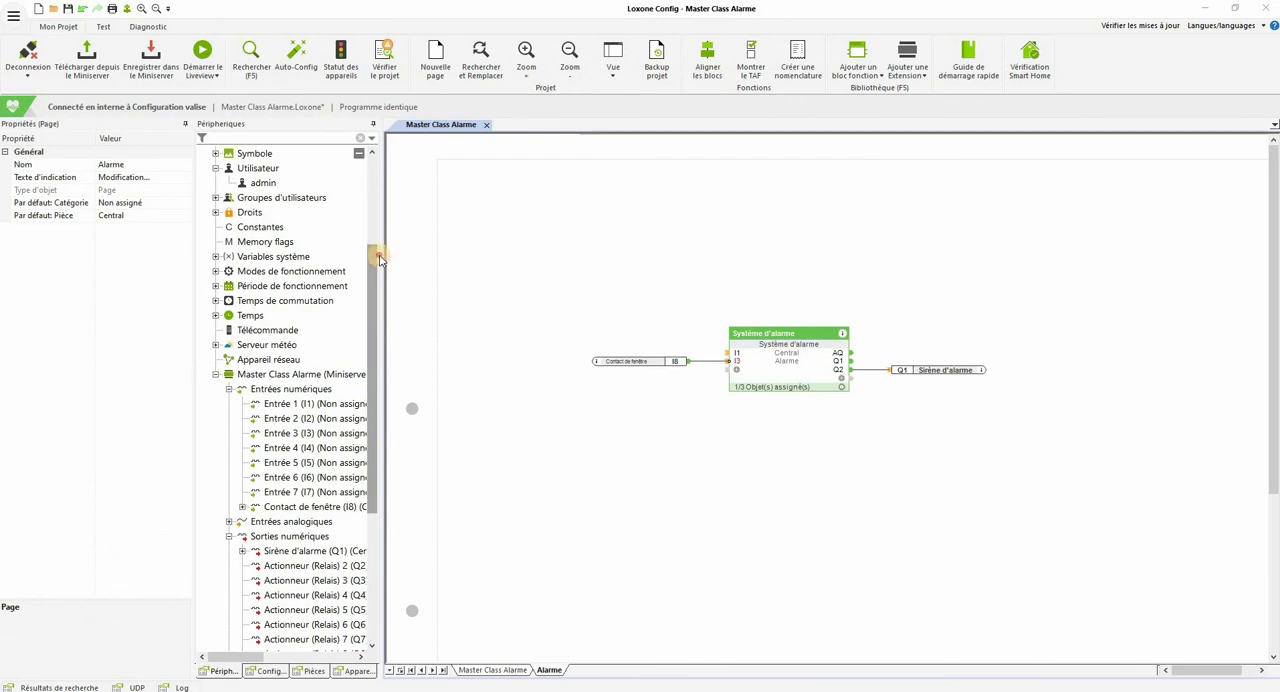
left_click_drag(371, 251, 371, 164)
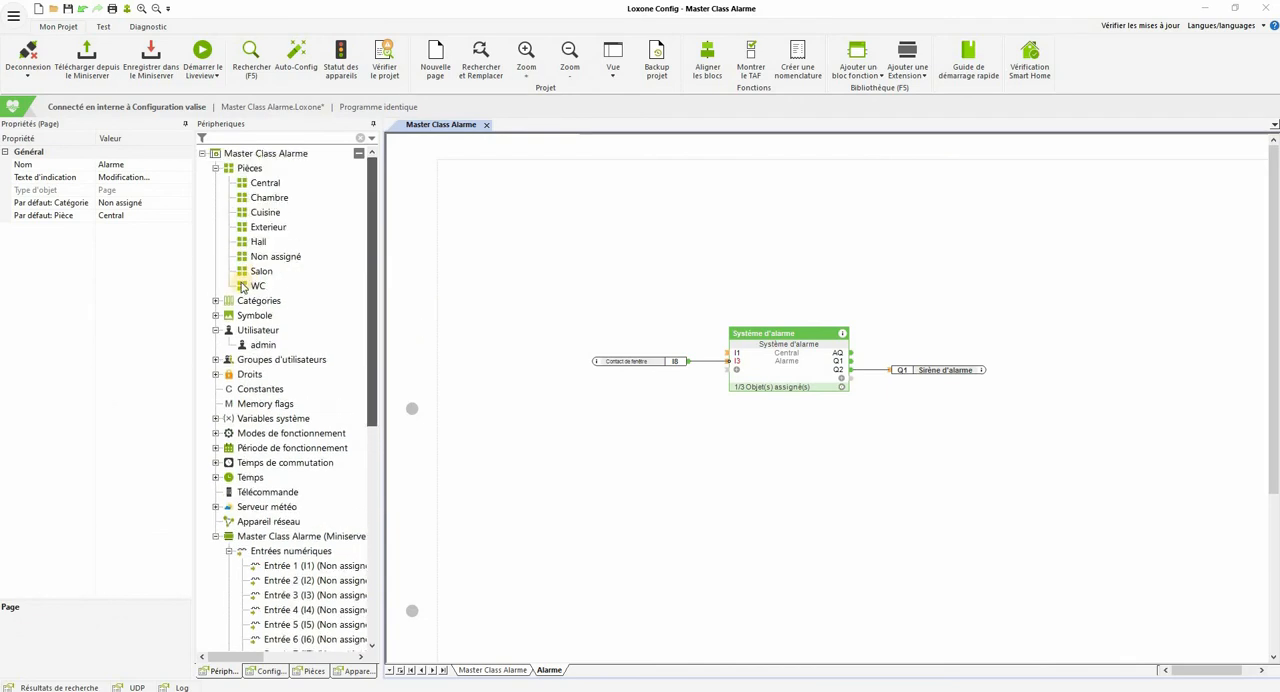
left_click(257, 346)
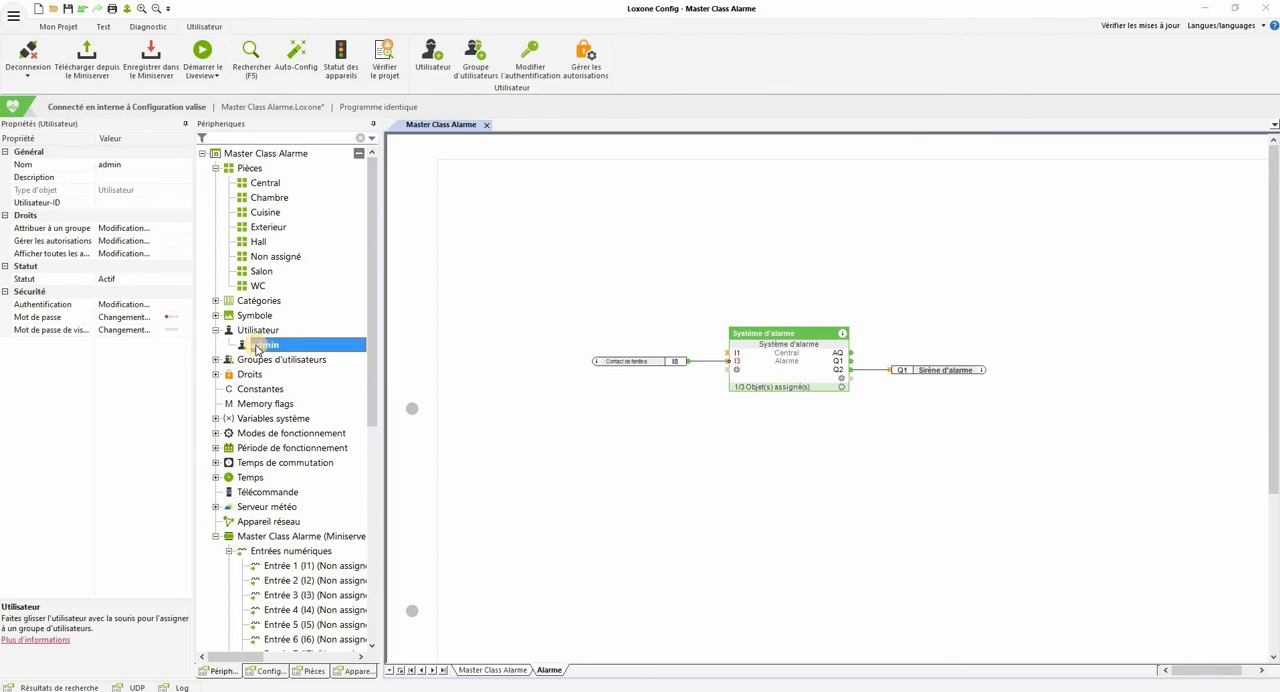
left_click(45, 331)
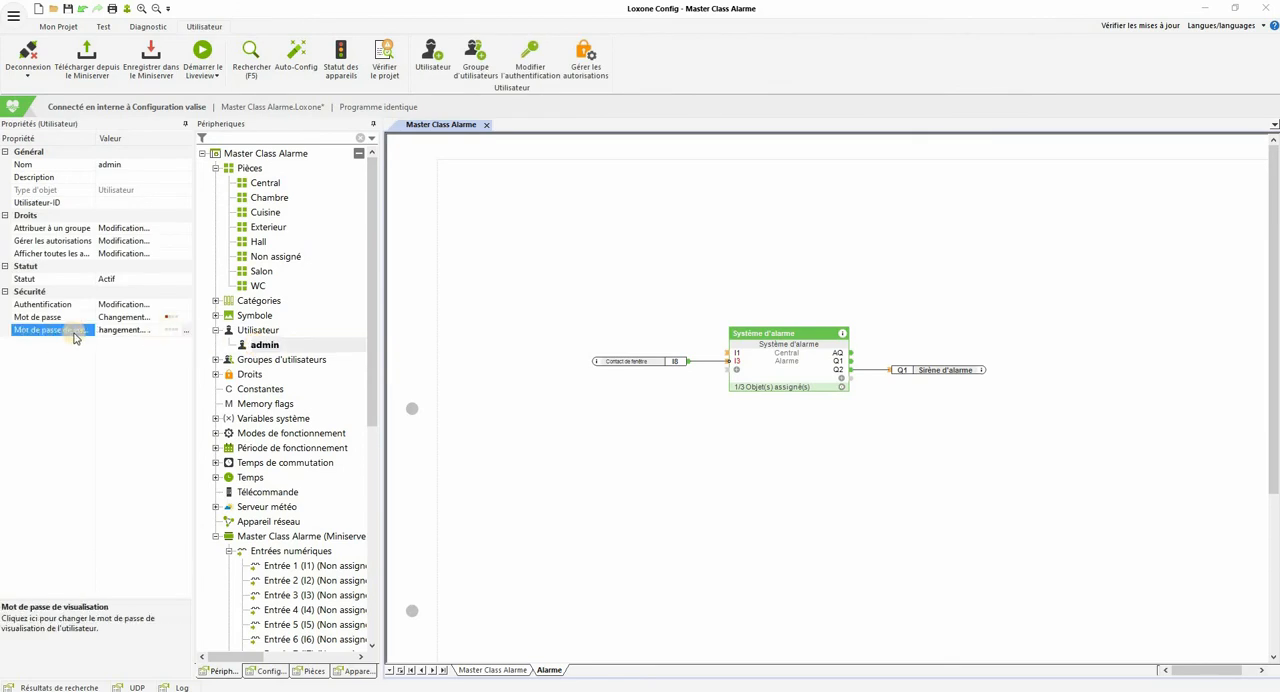
left_click(186, 332)
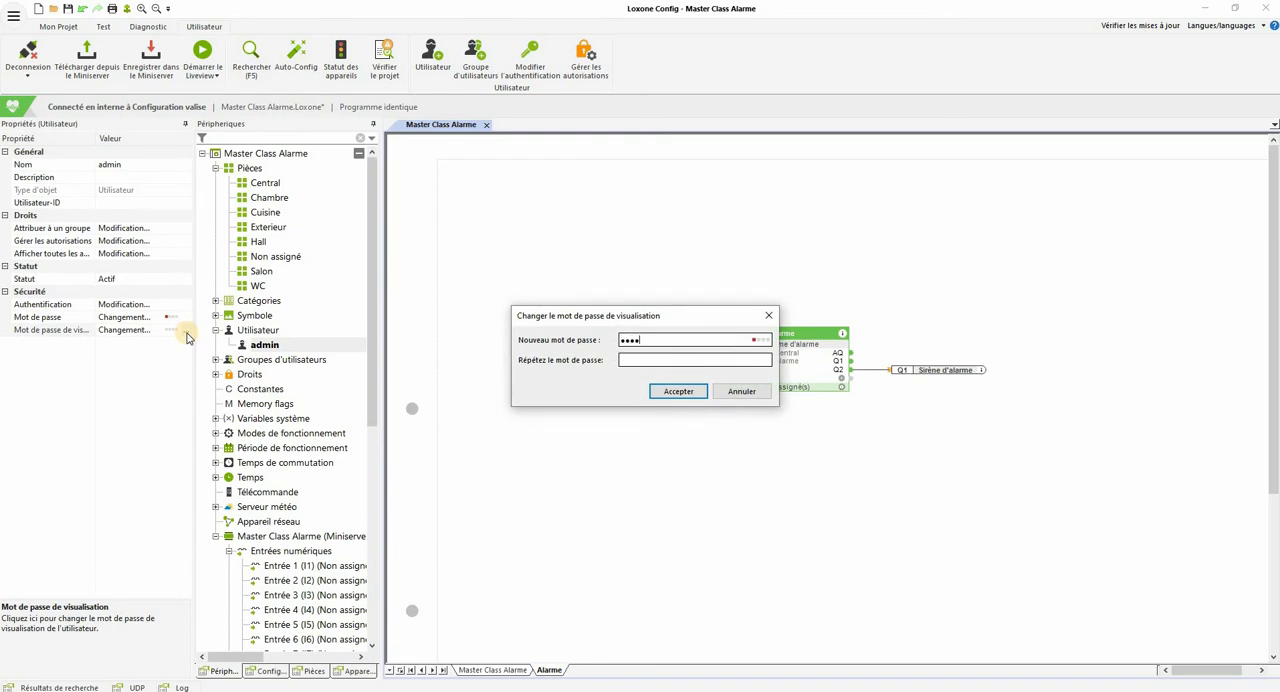
left_click(627, 362)
type("1")
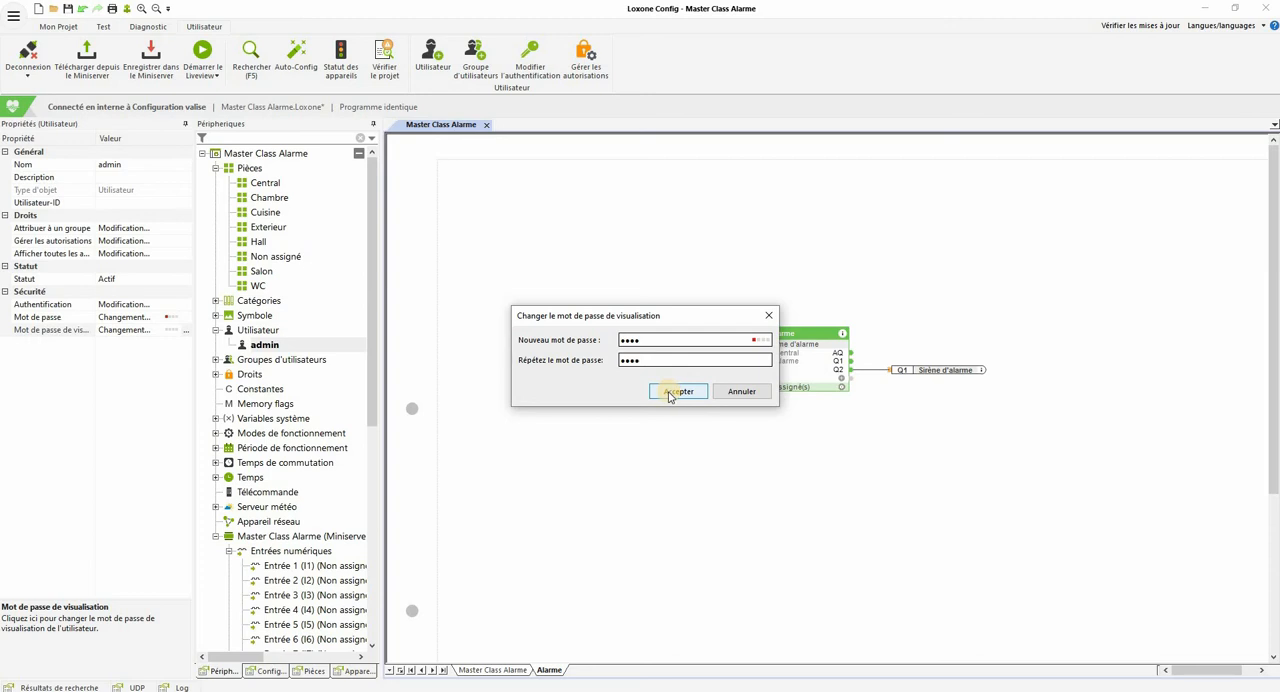
left_click(677, 391)
left_click(145, 58)
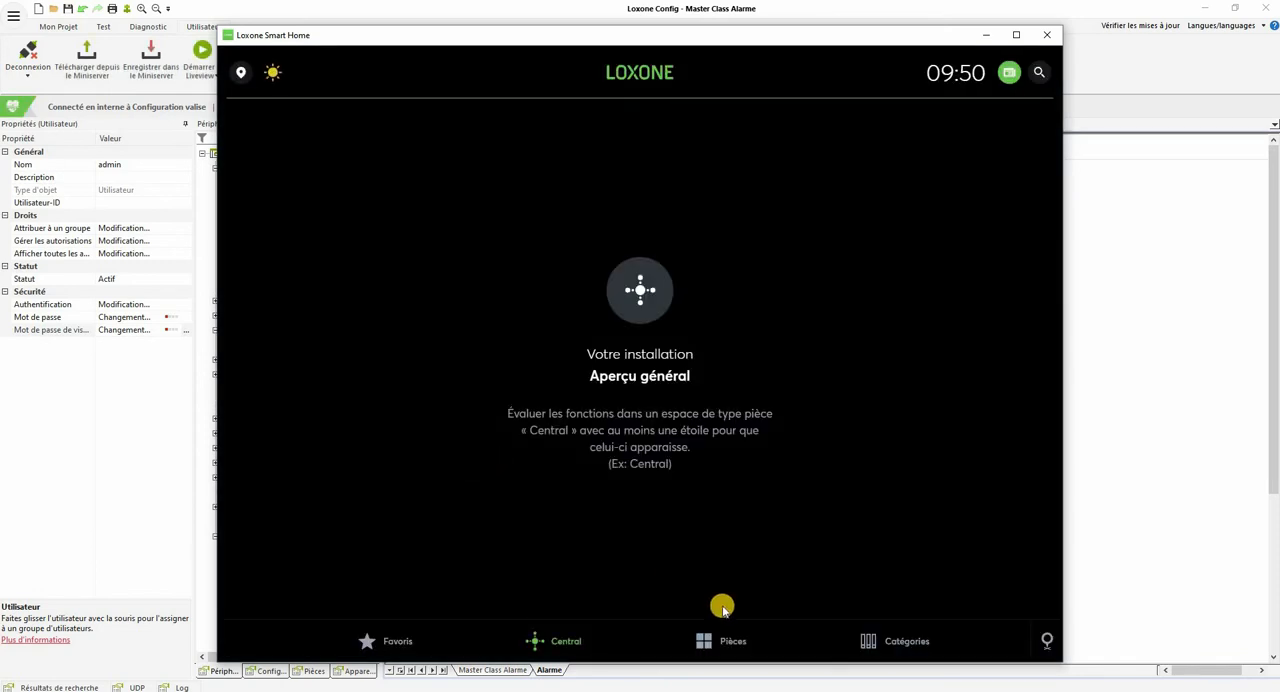
Step: In Loxone Smart Home, open Système d'alarme in the Central room and arm it immediately with the visualisation password
left_click(735, 640)
left_click(417, 221)
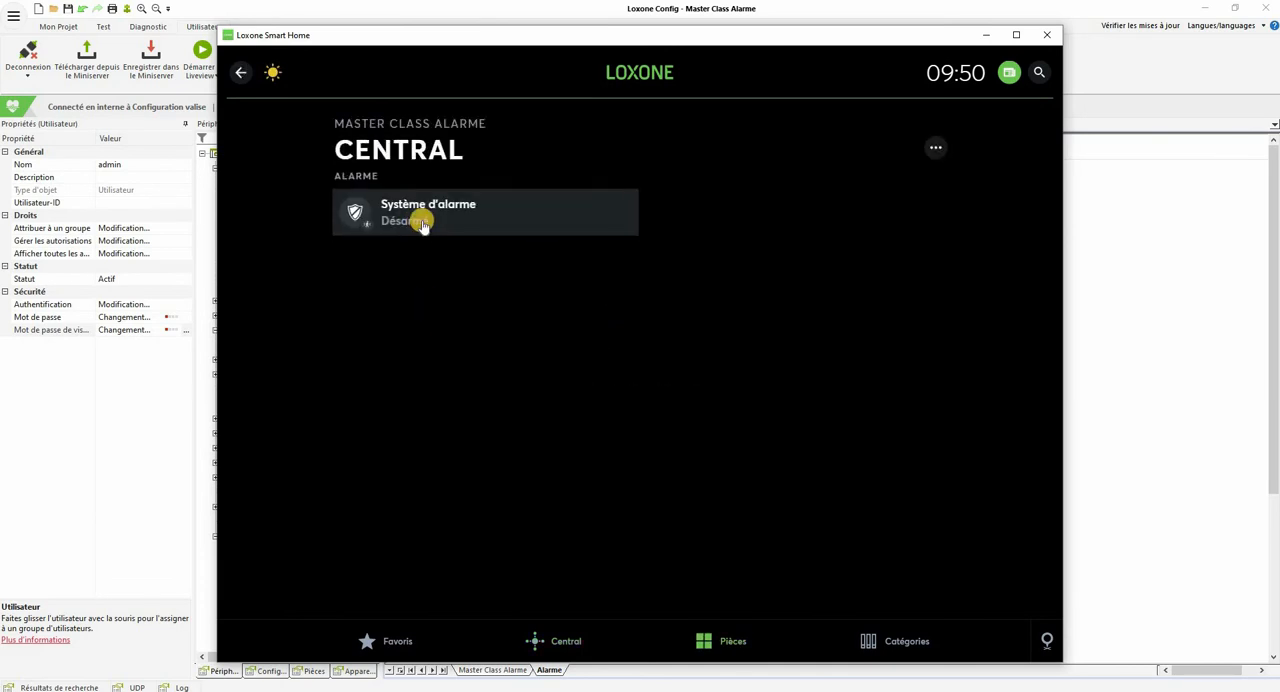
left_click(422, 225)
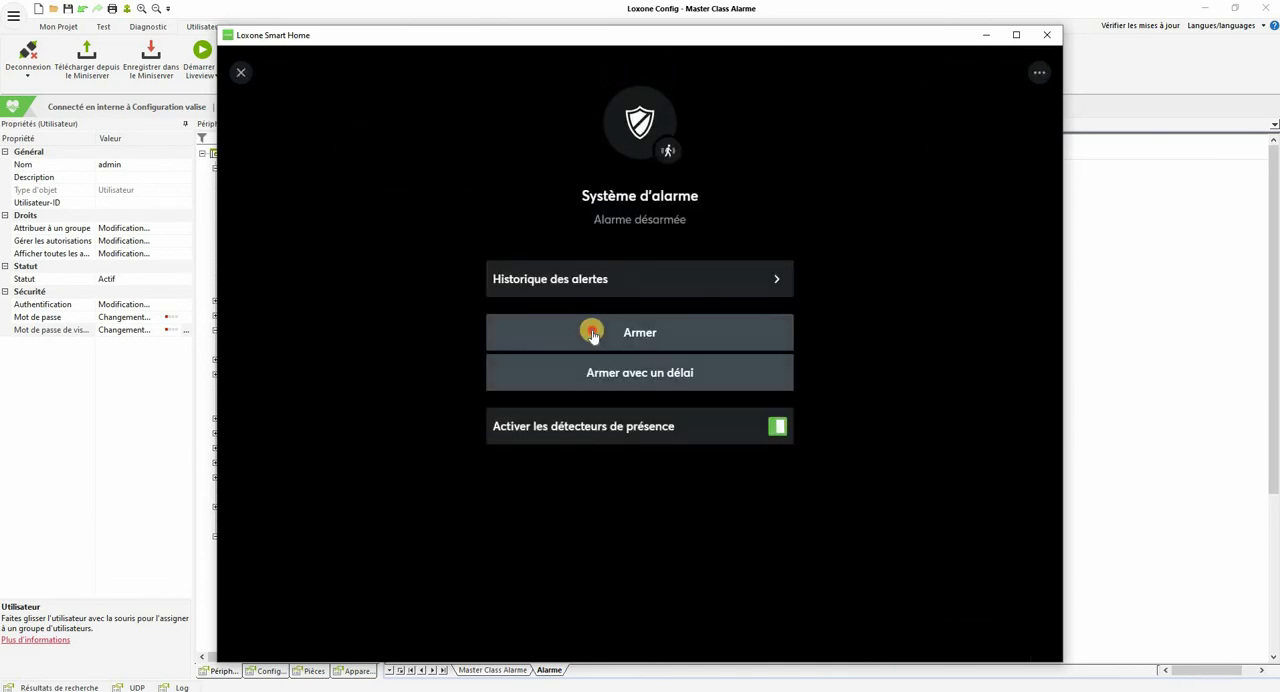
left_click(592, 335)
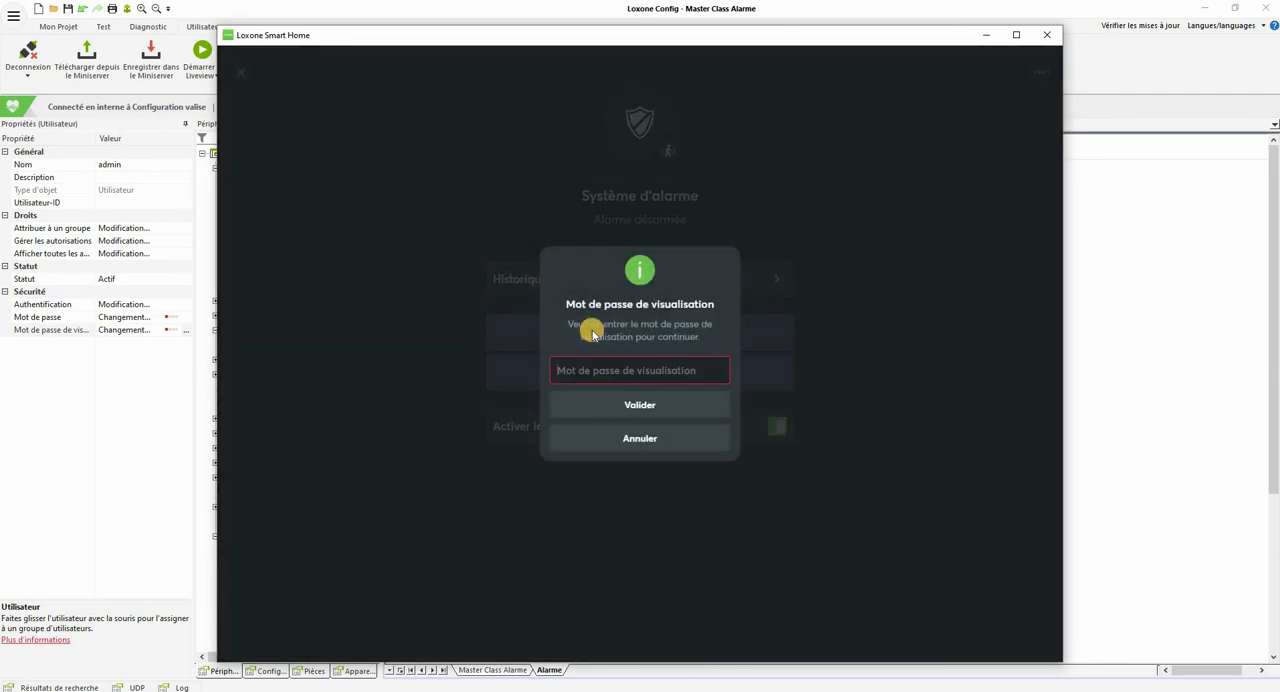
type("1234")
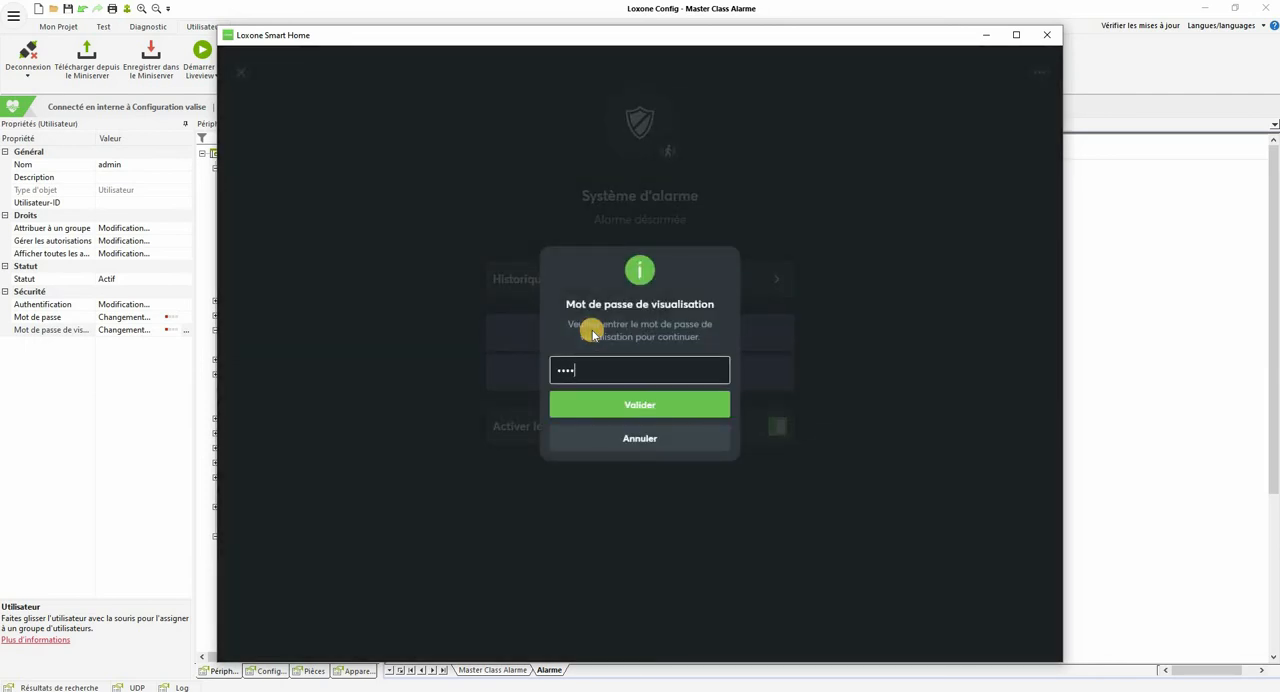
left_click(610, 406)
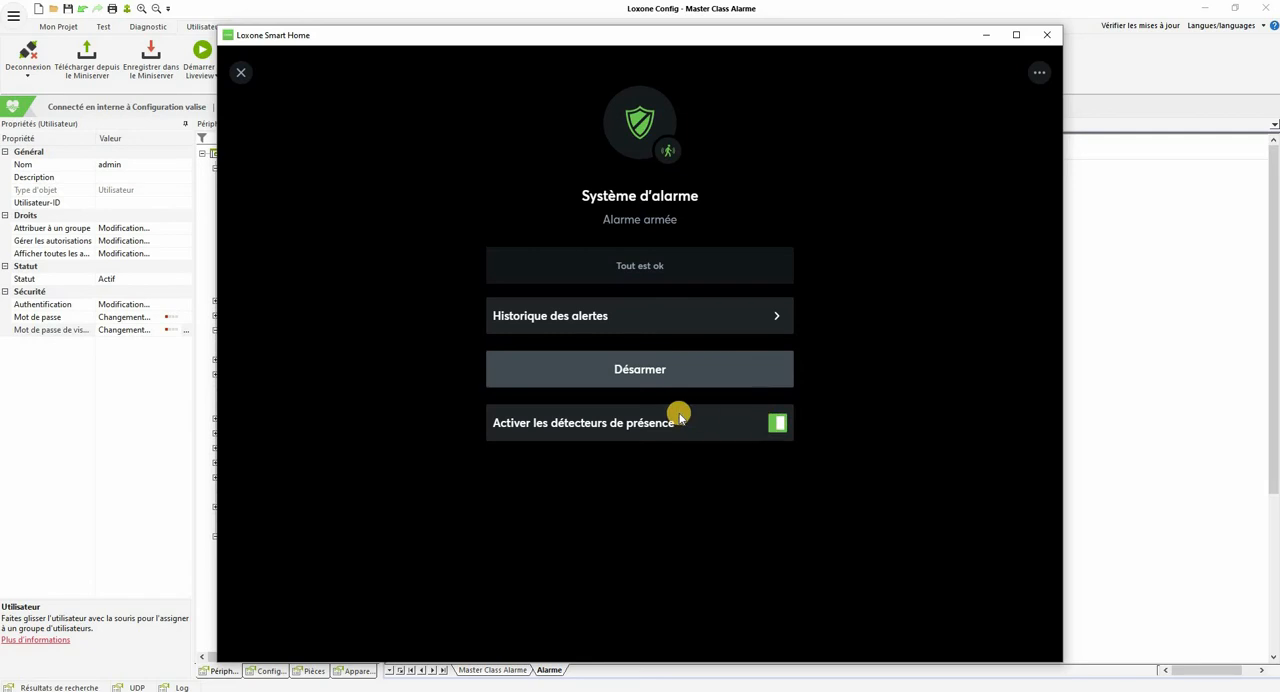
Step: Deactivate the alarm's presence detectors and disarm the alarm with the visualisation password
left_click(775, 428)
left_click(665, 366)
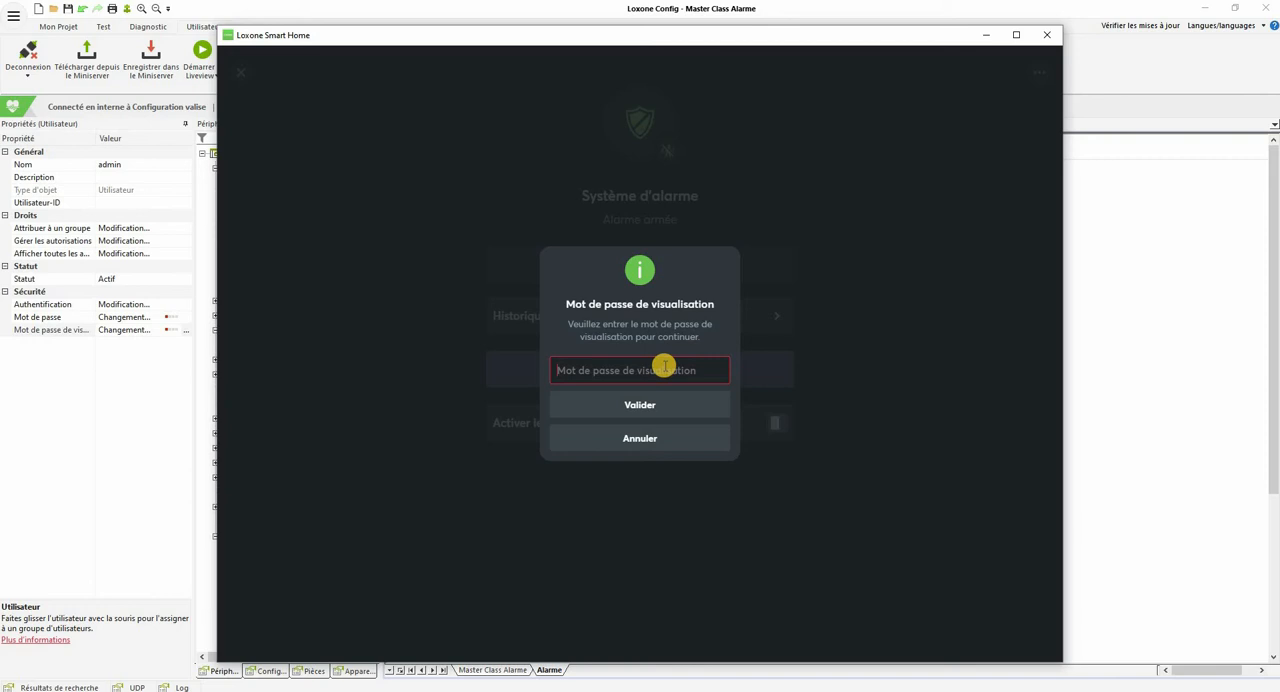
type("1234")
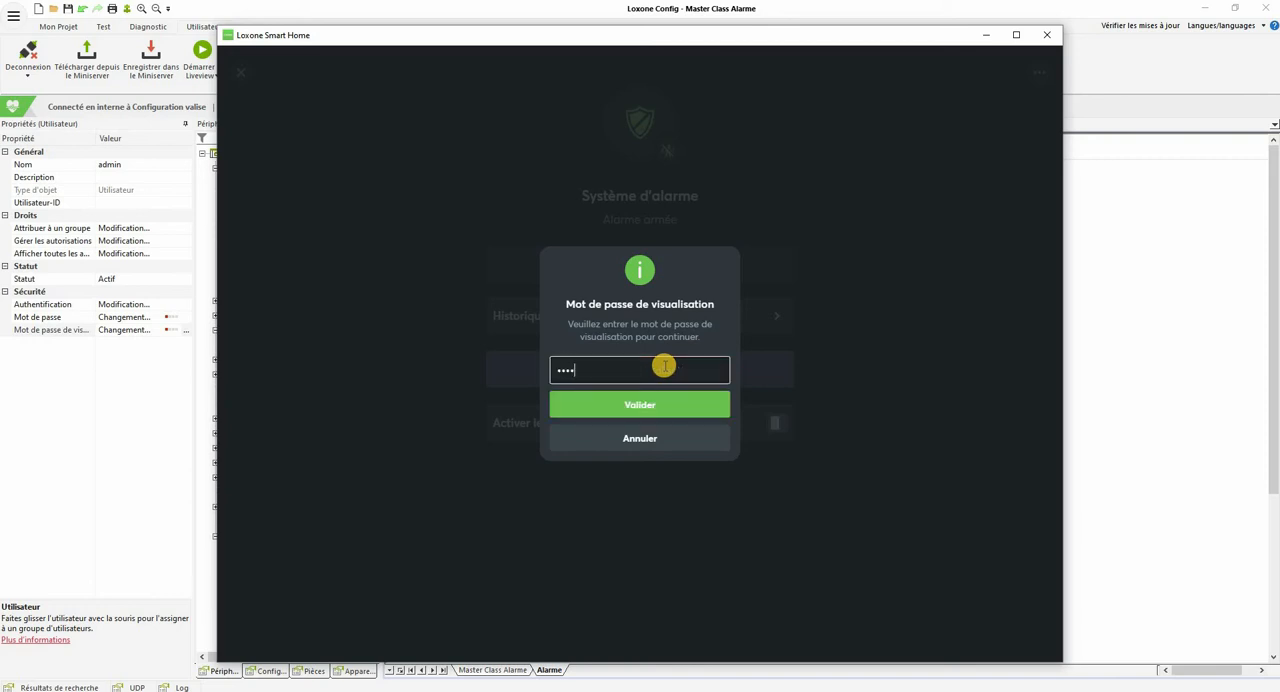
left_click(652, 402)
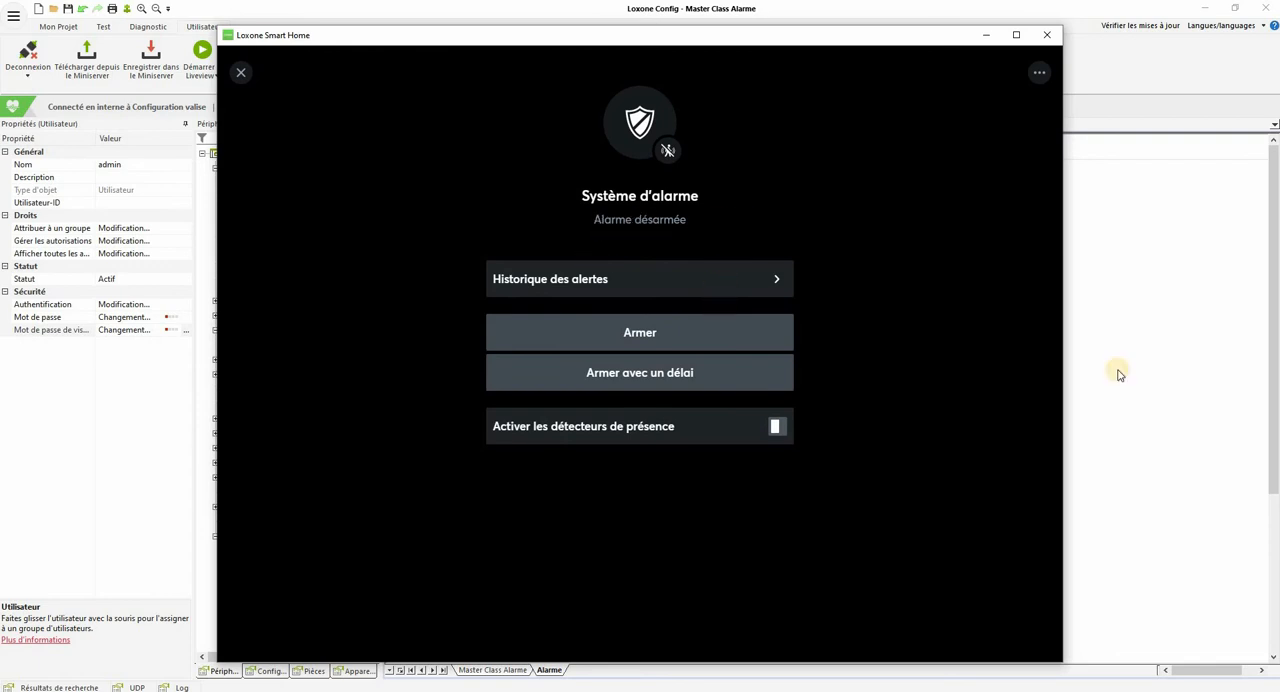
Step: Return to Loxone Config, select the Système d'alarme block and view its Texte d'indication editor without entering any text
left_click(1051, 37)
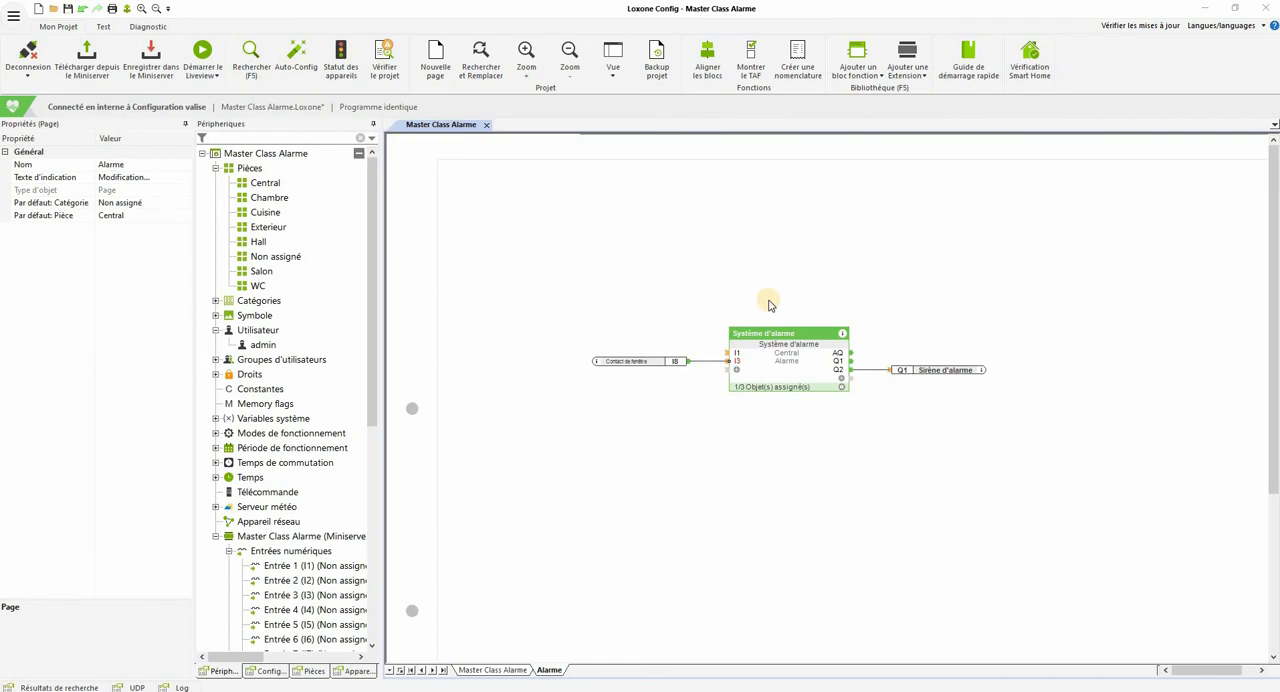
left_click(772, 368)
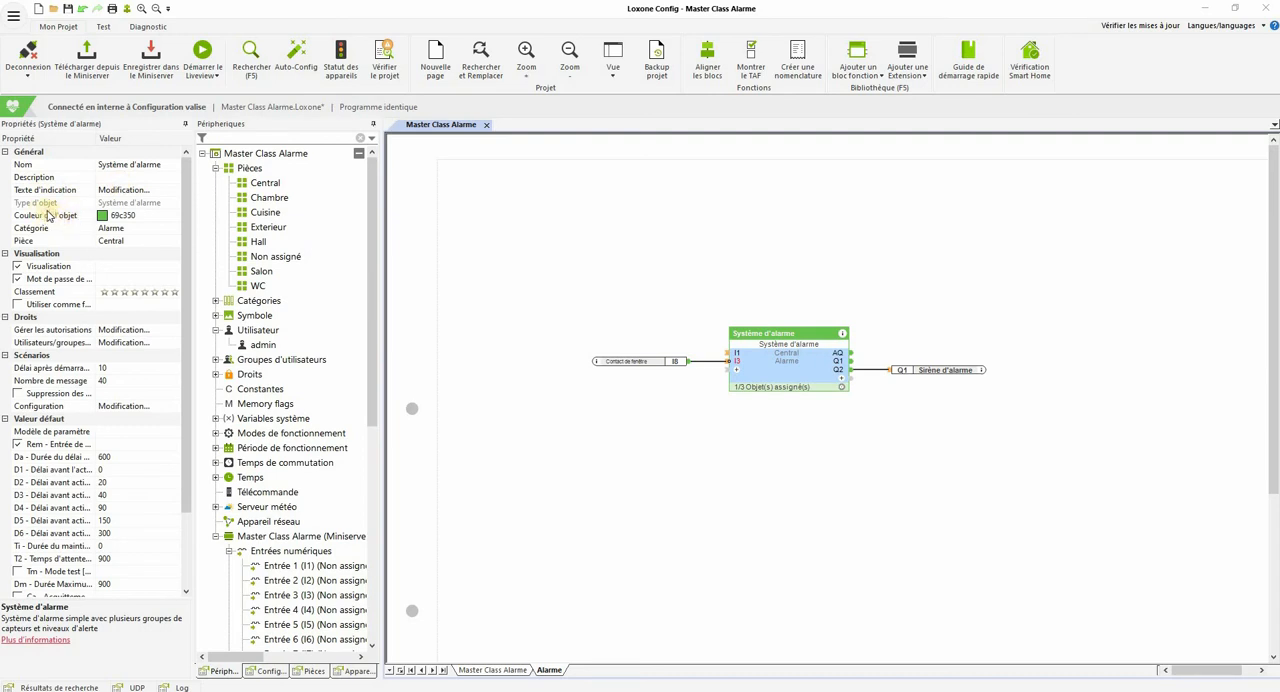
left_click(112, 190)
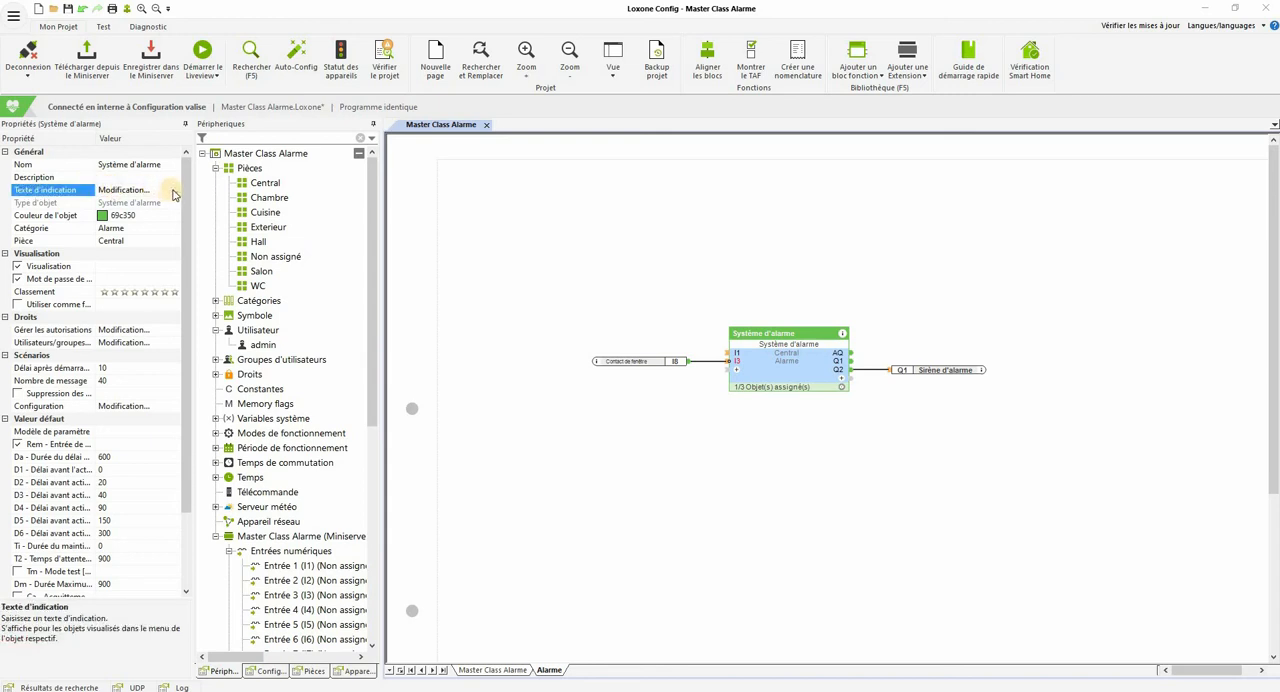
left_click(175, 190)
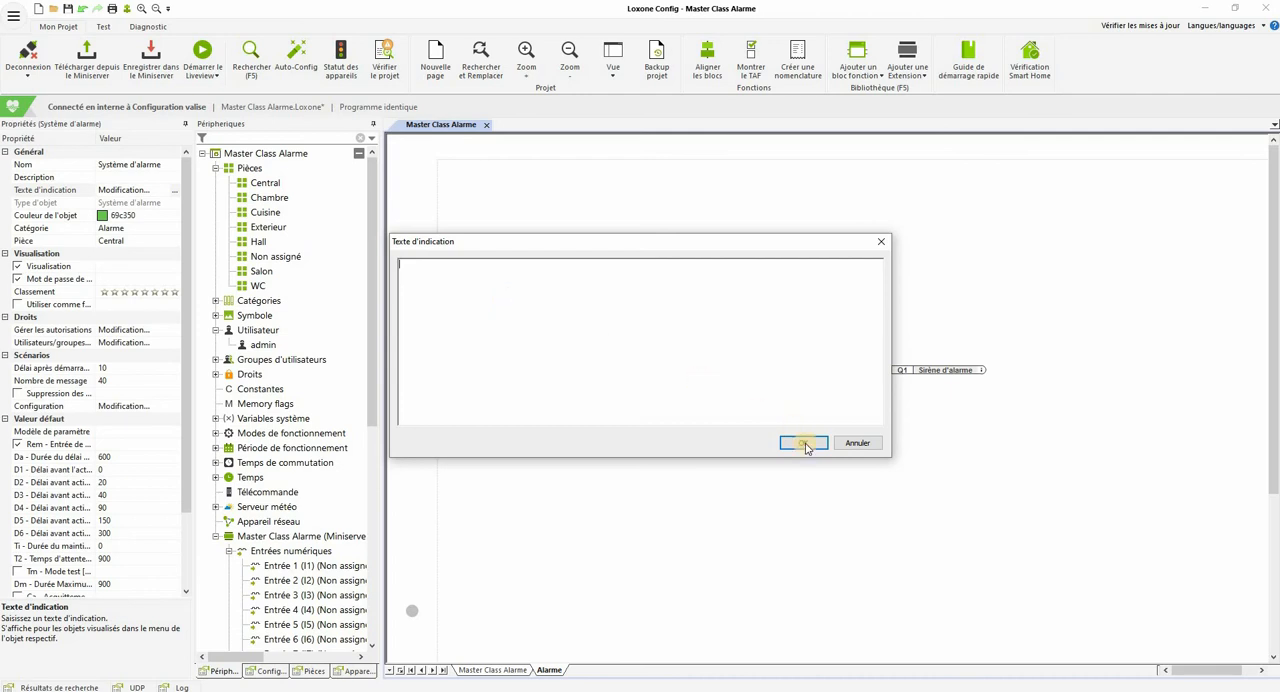
left_click(855, 446)
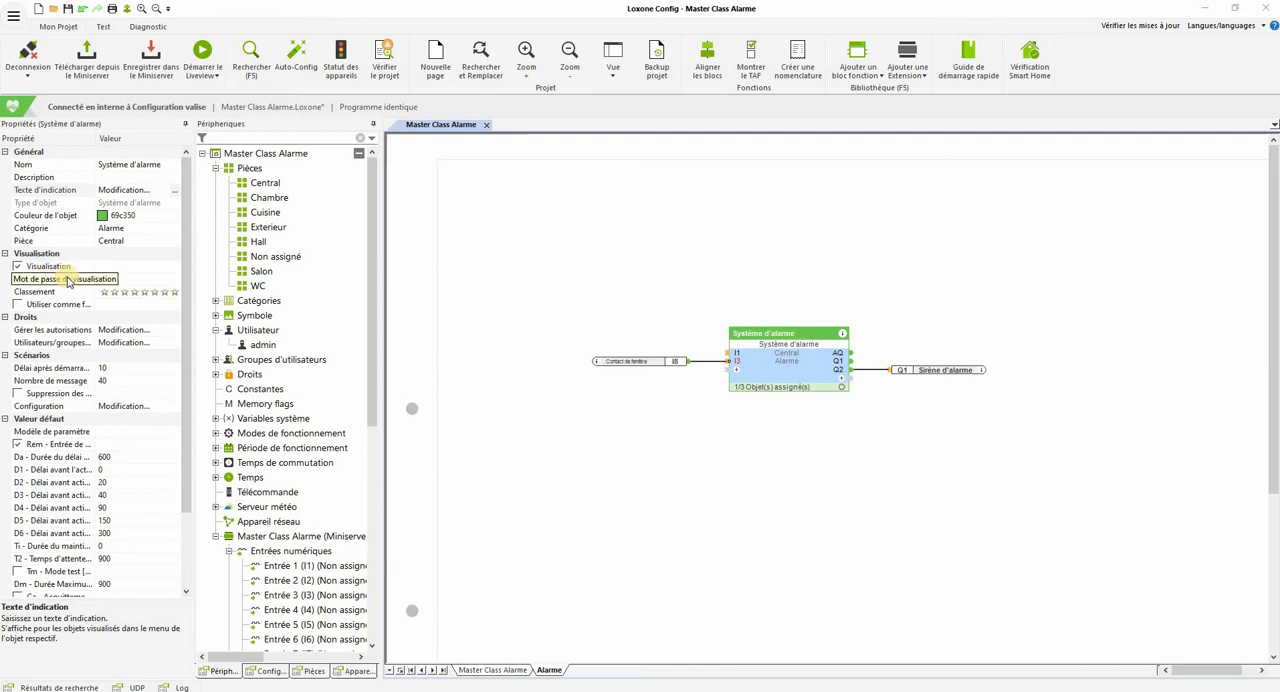
Step: Enable the Utiliser comme favoris option for the Système d'alarme block
left_click(18, 281)
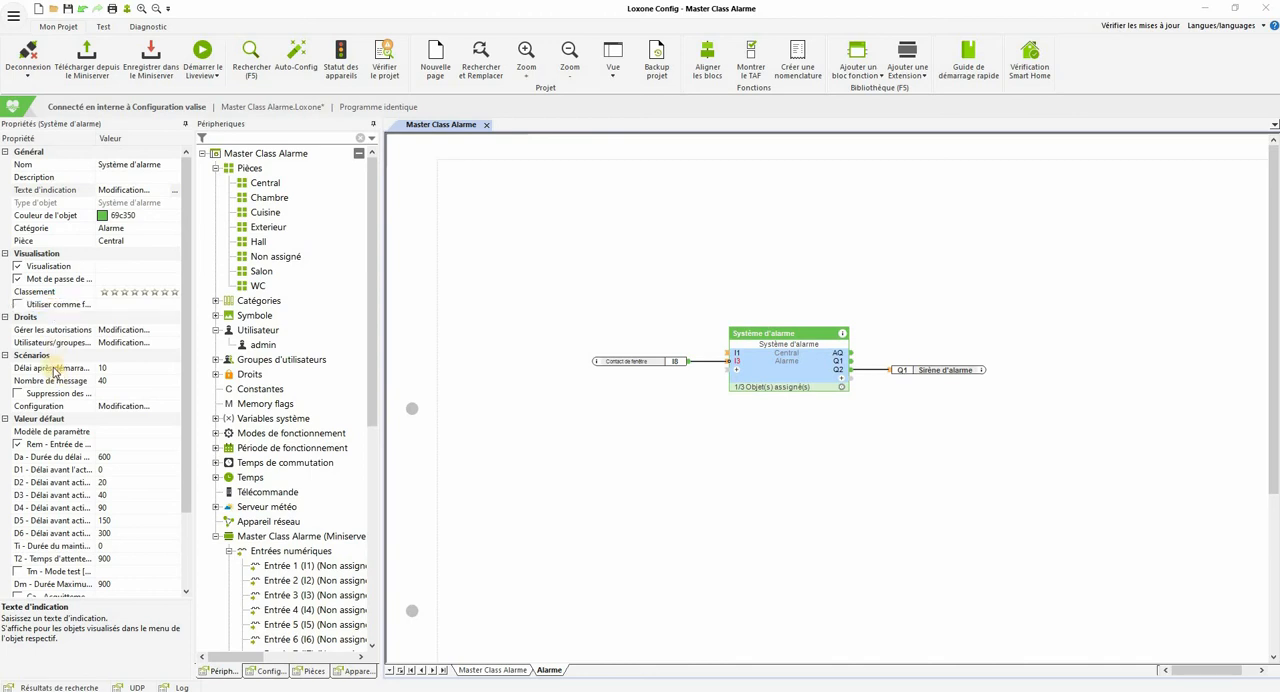
left_click(17, 306)
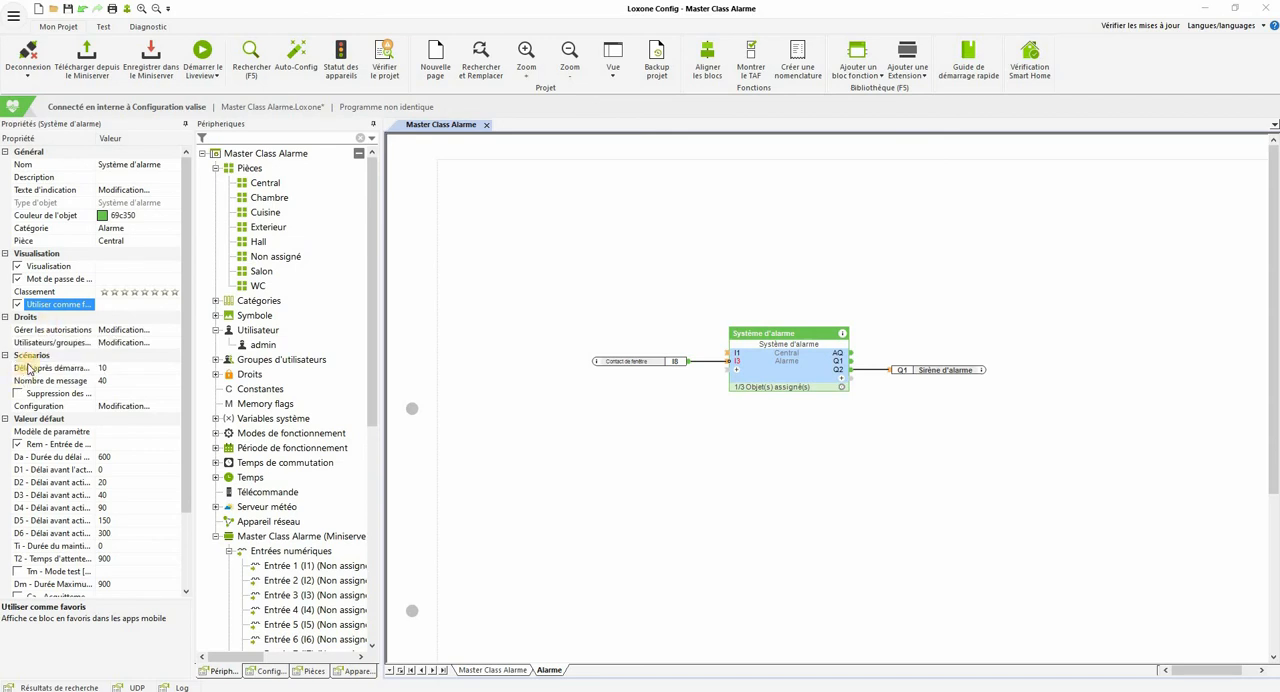
Step: Review the block's Délai après démarrage and Nombre de message settings, and check the alert history in Loxone Smart Home
left_click(44, 356)
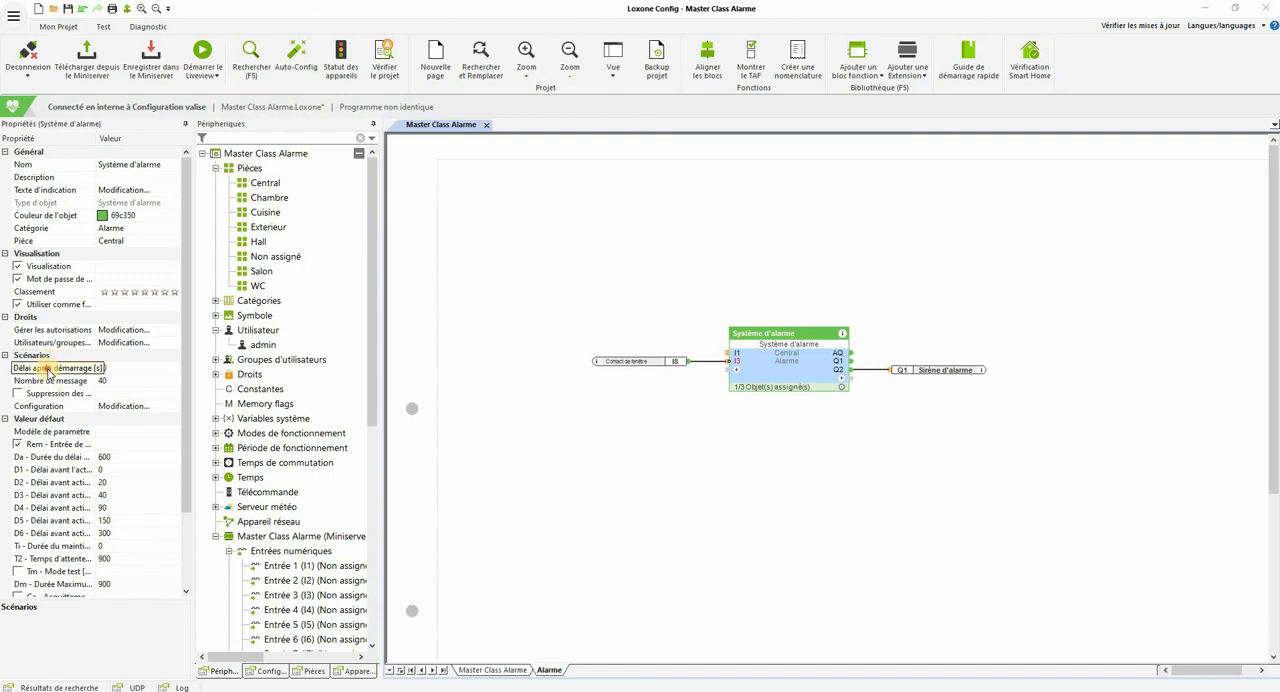
left_click(47, 369)
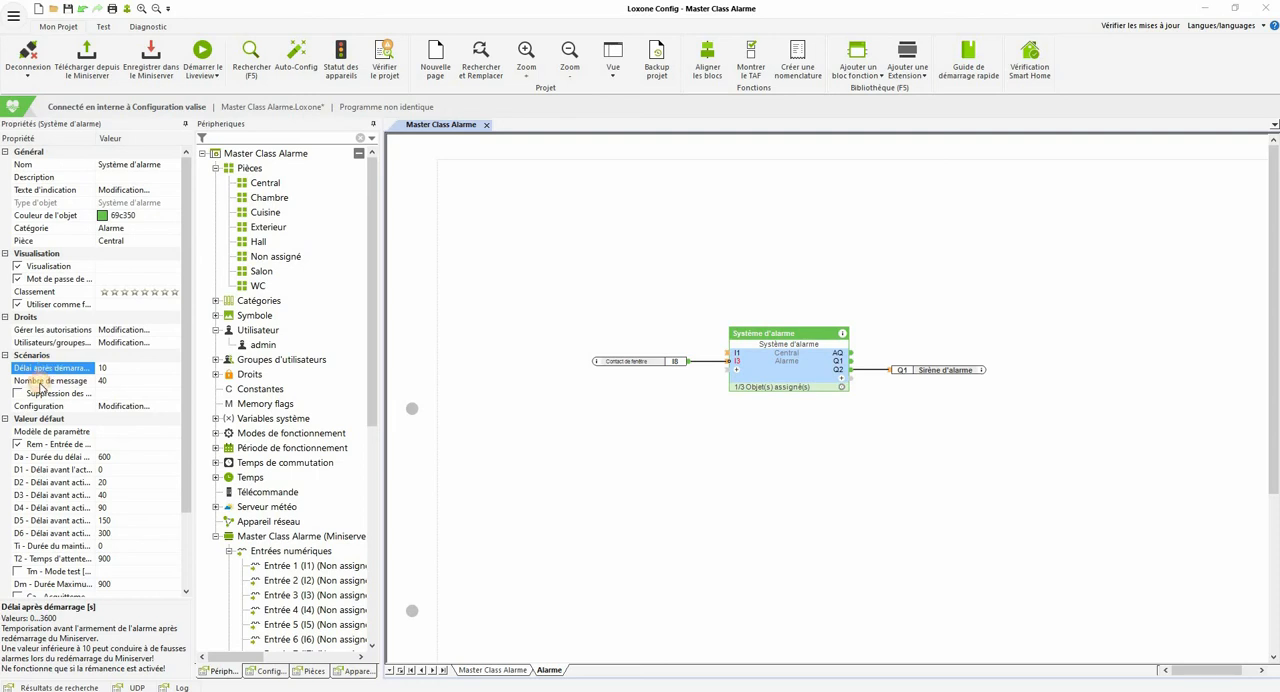
left_click(48, 382)
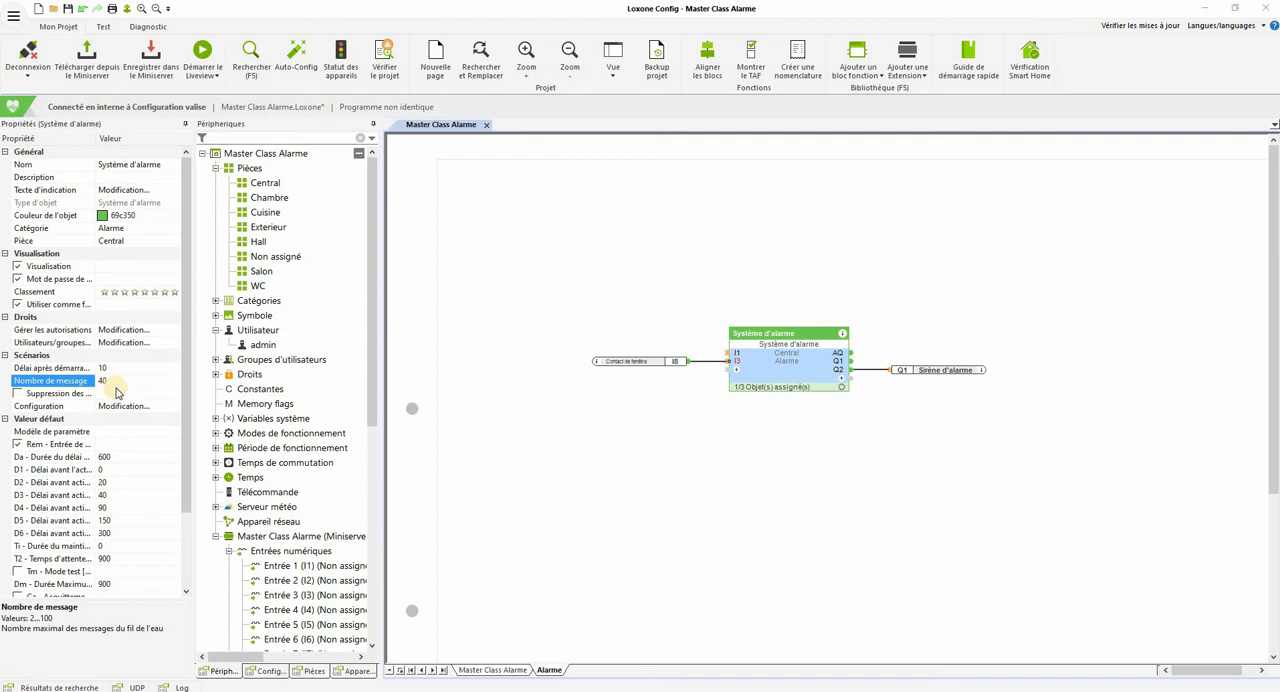
key("alt+Tab")
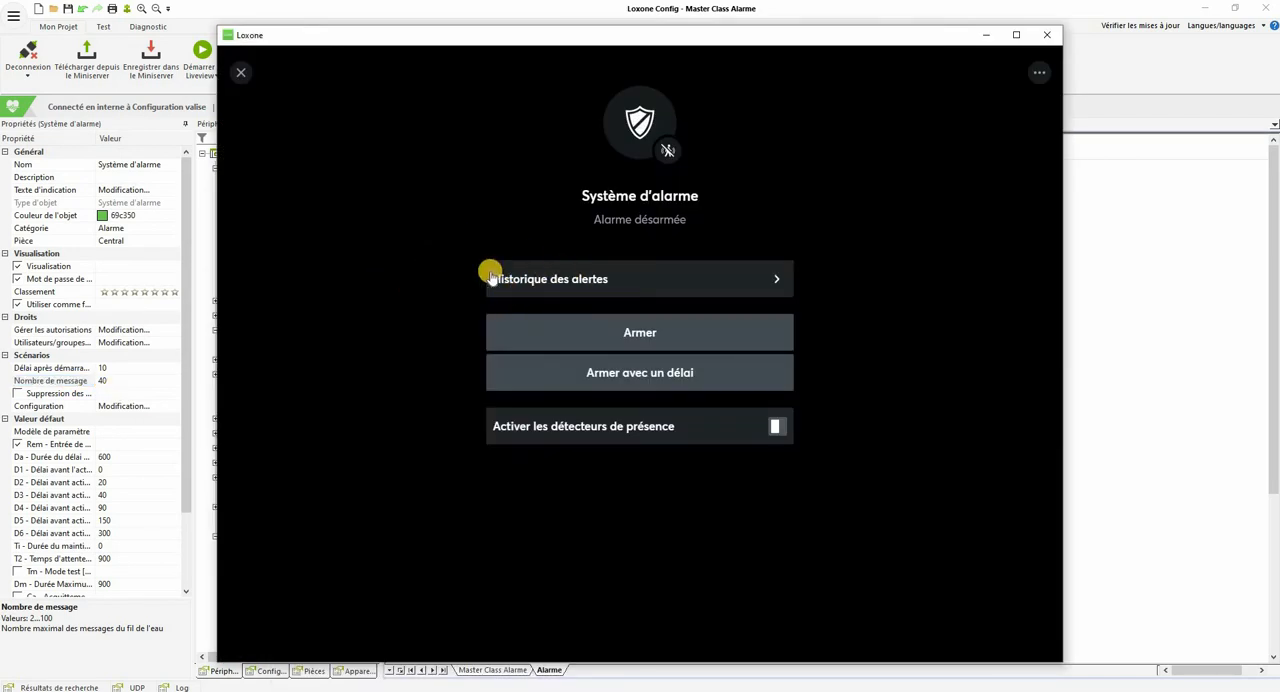
left_click(628, 279)
Step: Back in Loxone Config, check the Suppression des sorties description and open the alarm block's Configuration of inputs and outputs
left_click(57, 394)
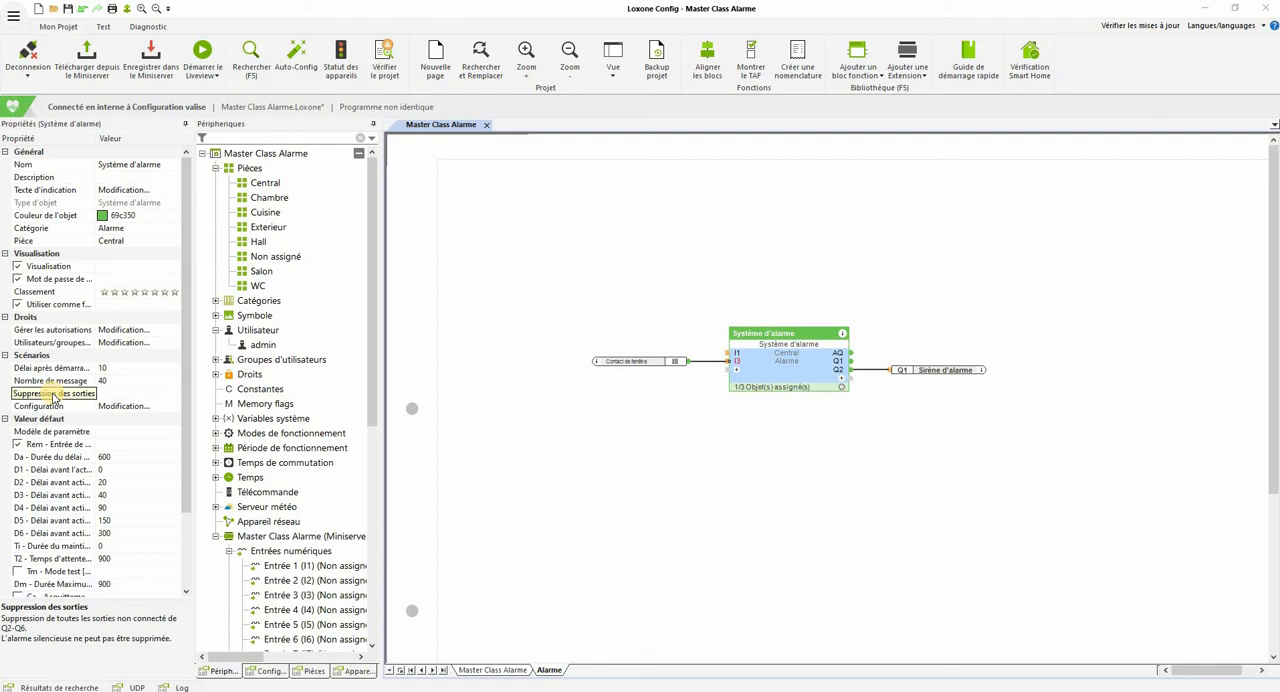
left_click(55, 397)
left_click(48, 397)
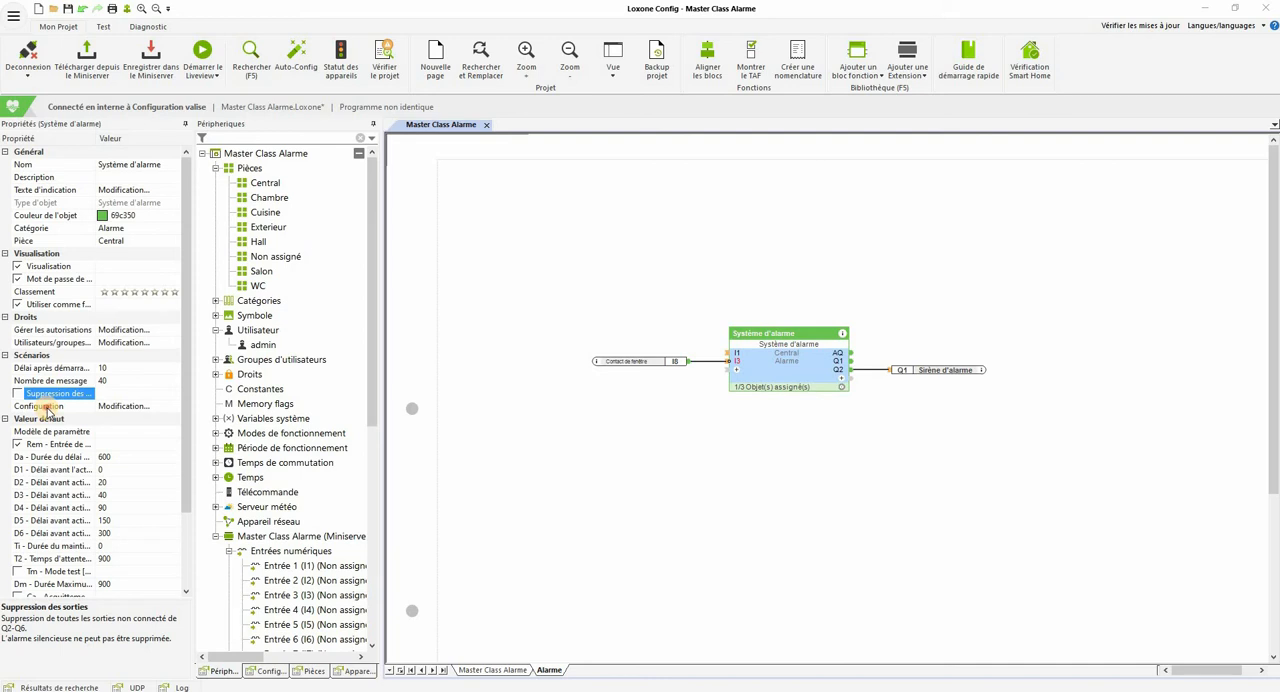
left_click(48, 408)
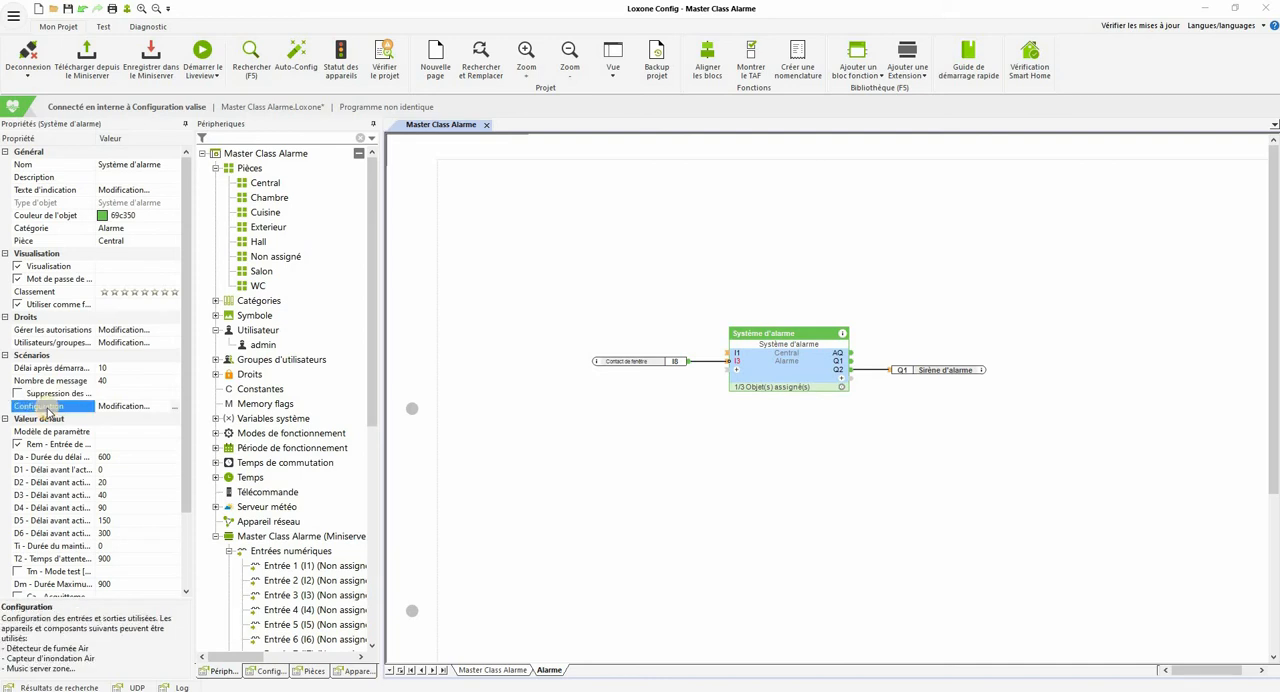
left_click(174, 408)
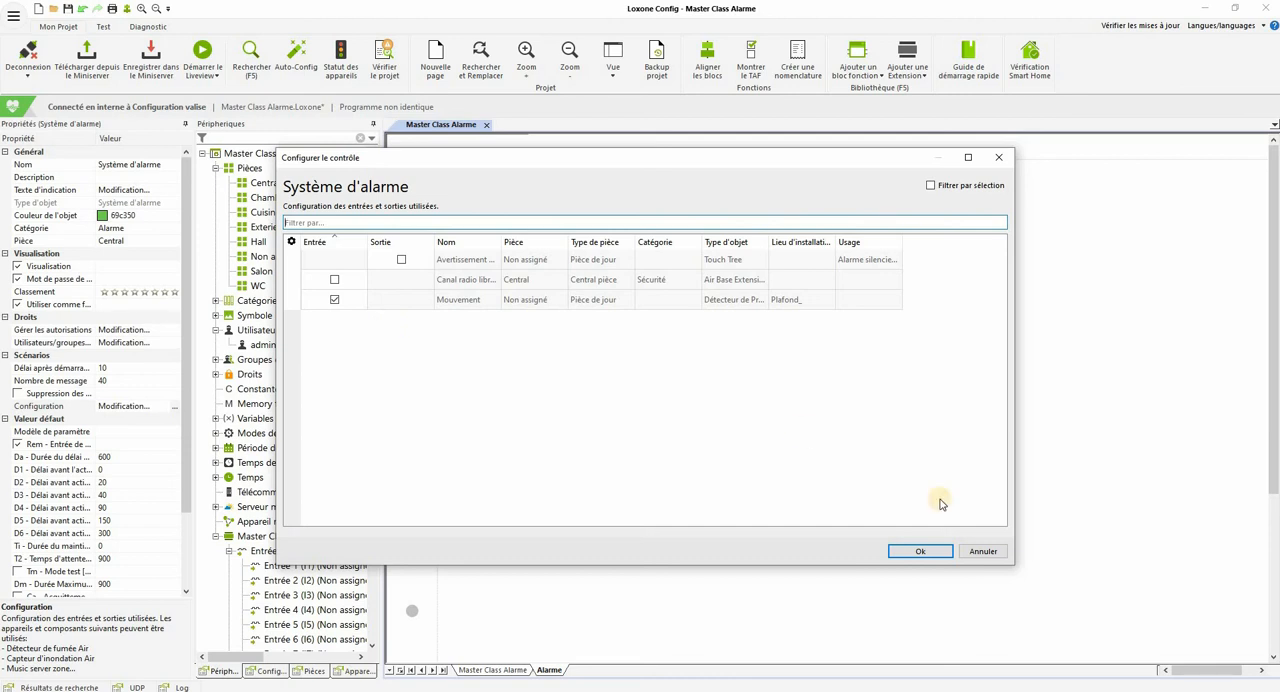
Step: Accept the alarm block's input and output configuration, and in Loxone Smart Home arm the alarm with a delay using the visualisation password
left_click(928, 552)
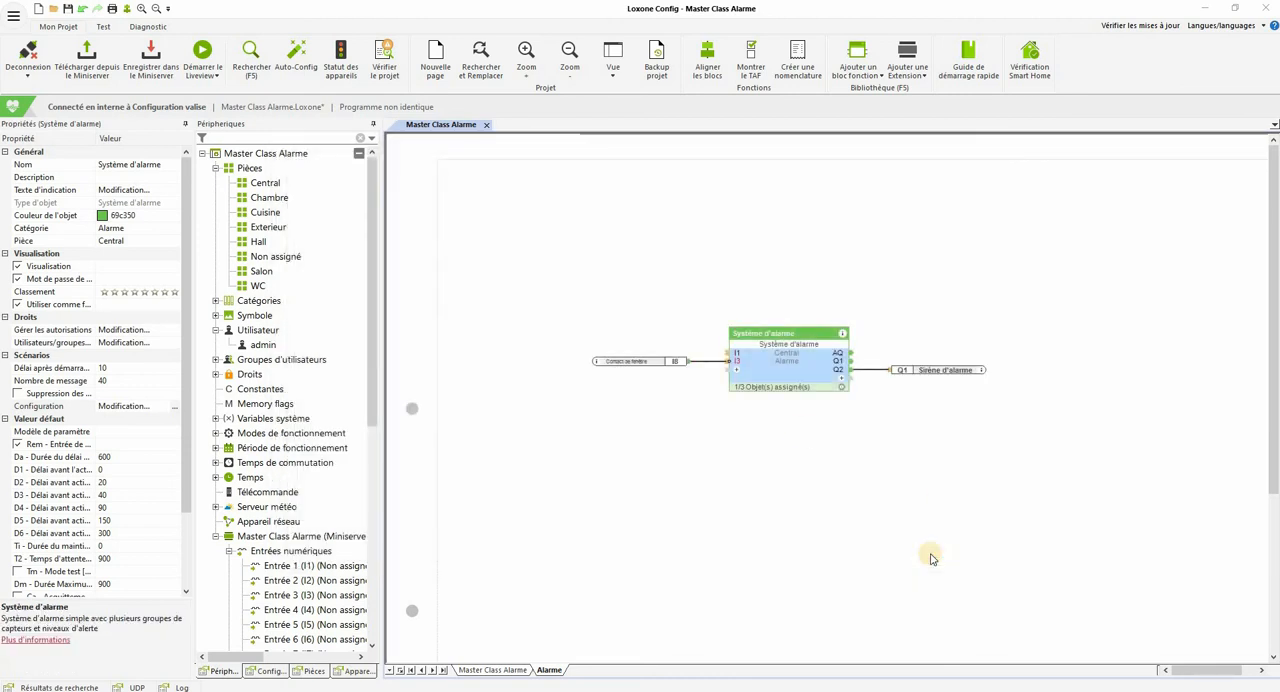
scroll(45, 345, "down", 3)
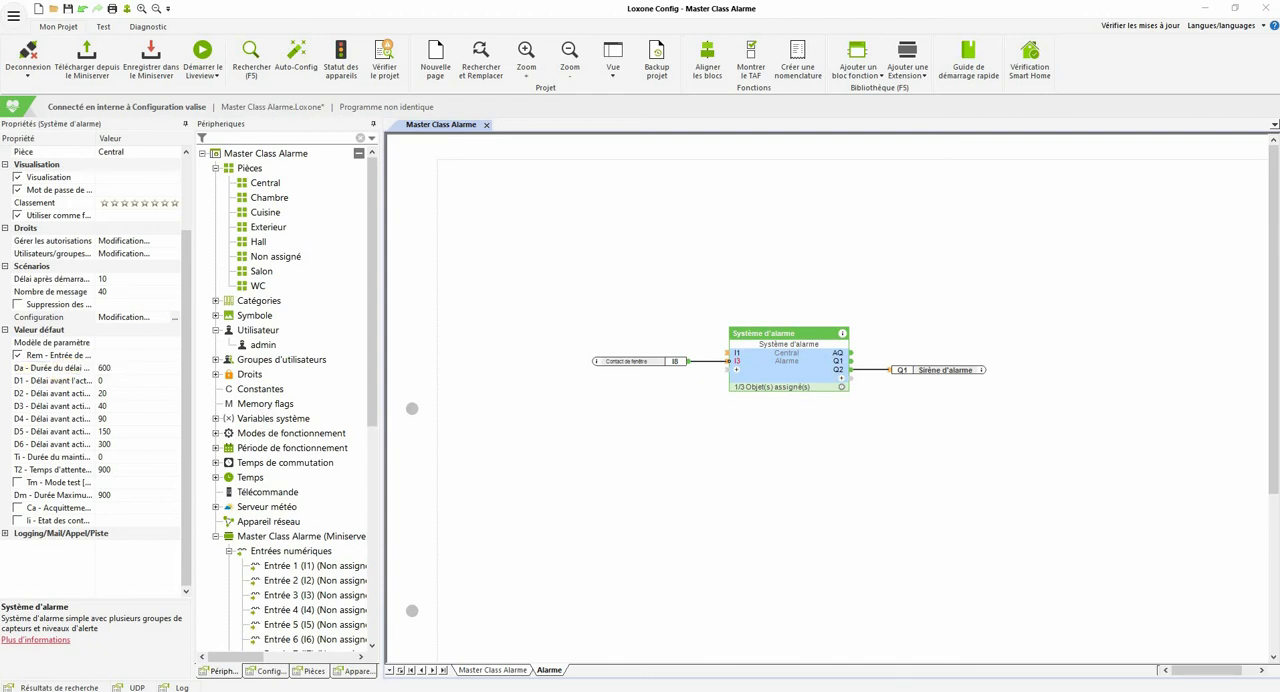
left_click(581, 685)
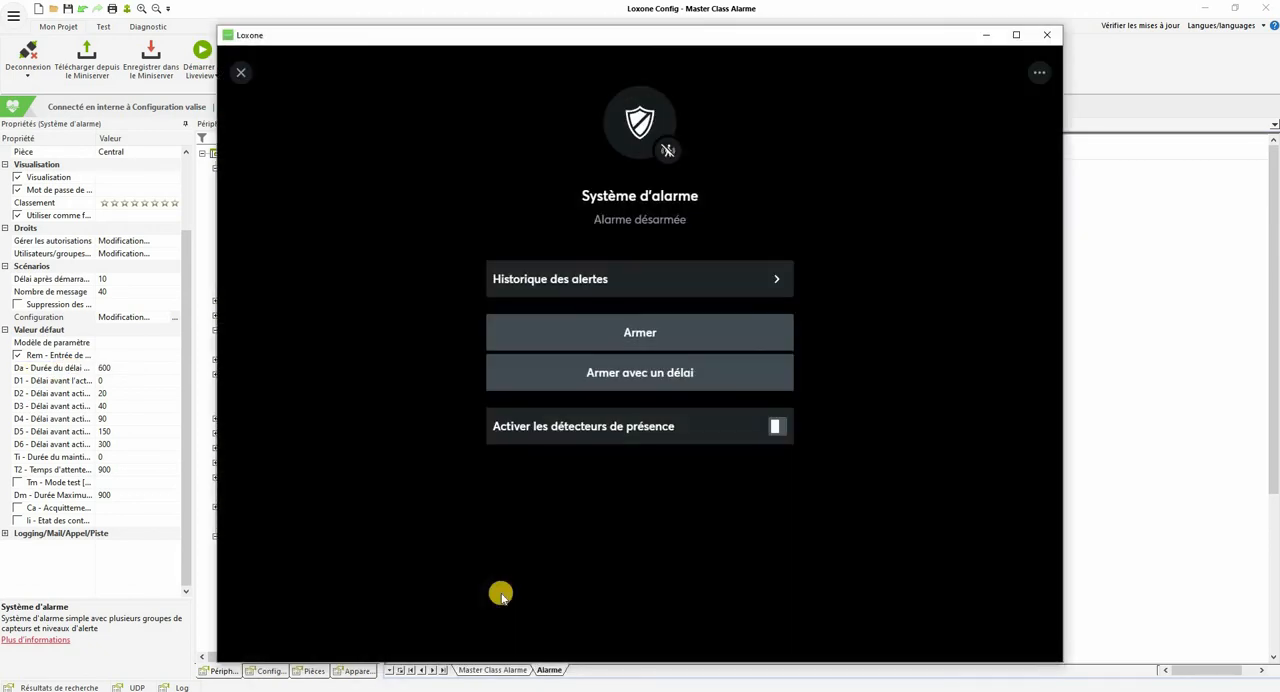
left_click(589, 377)
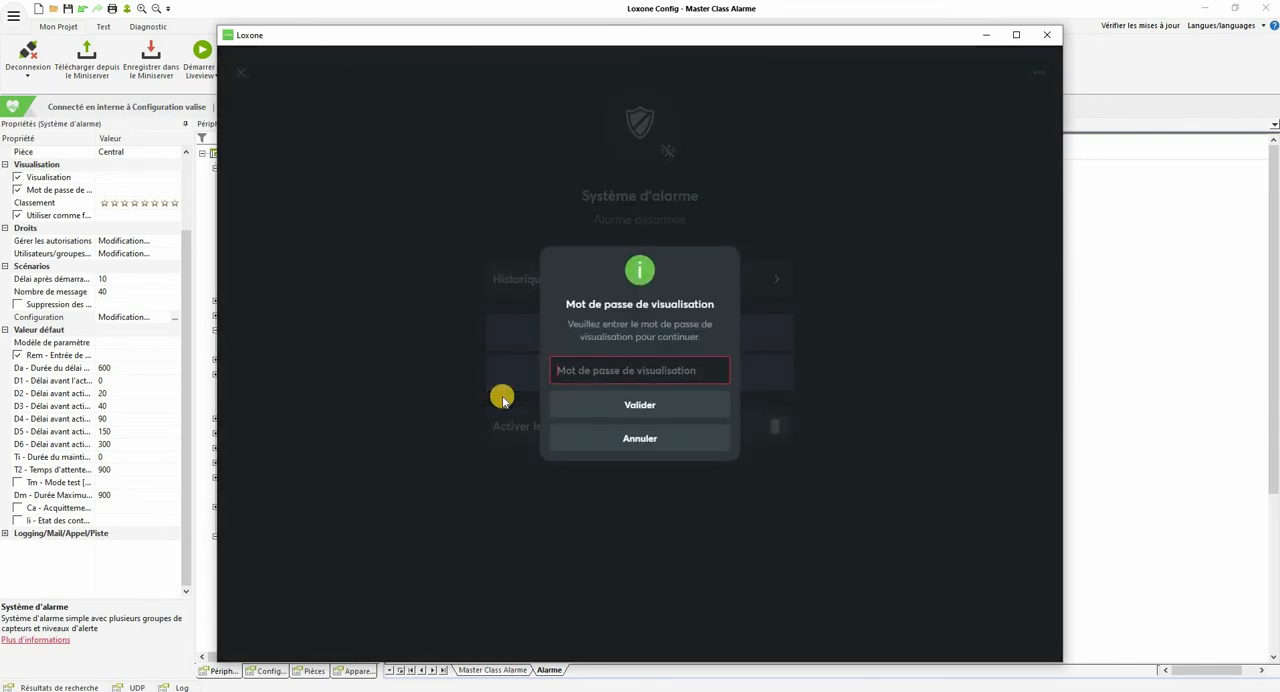
type("1234")
key("Return")
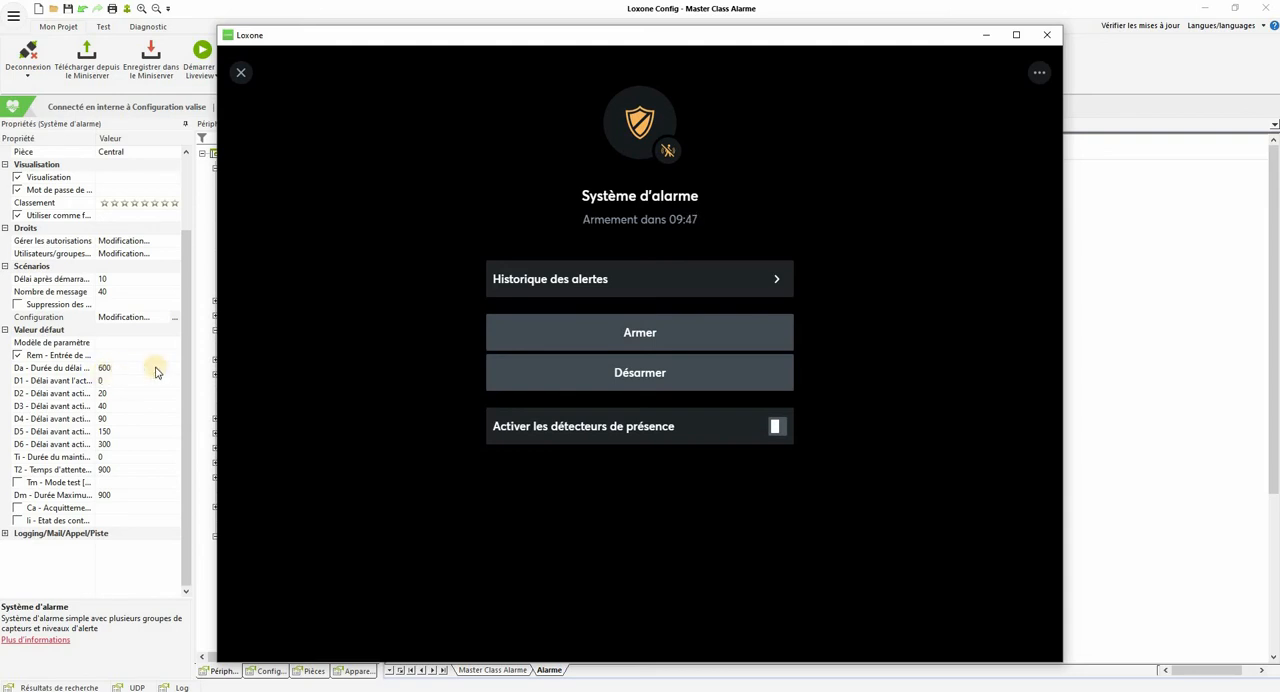
Step: Back in Loxone Config, review the alarm block's D1, D2 and D3 activation delays for the silent, audible and visual alarms
left_click(985, 35)
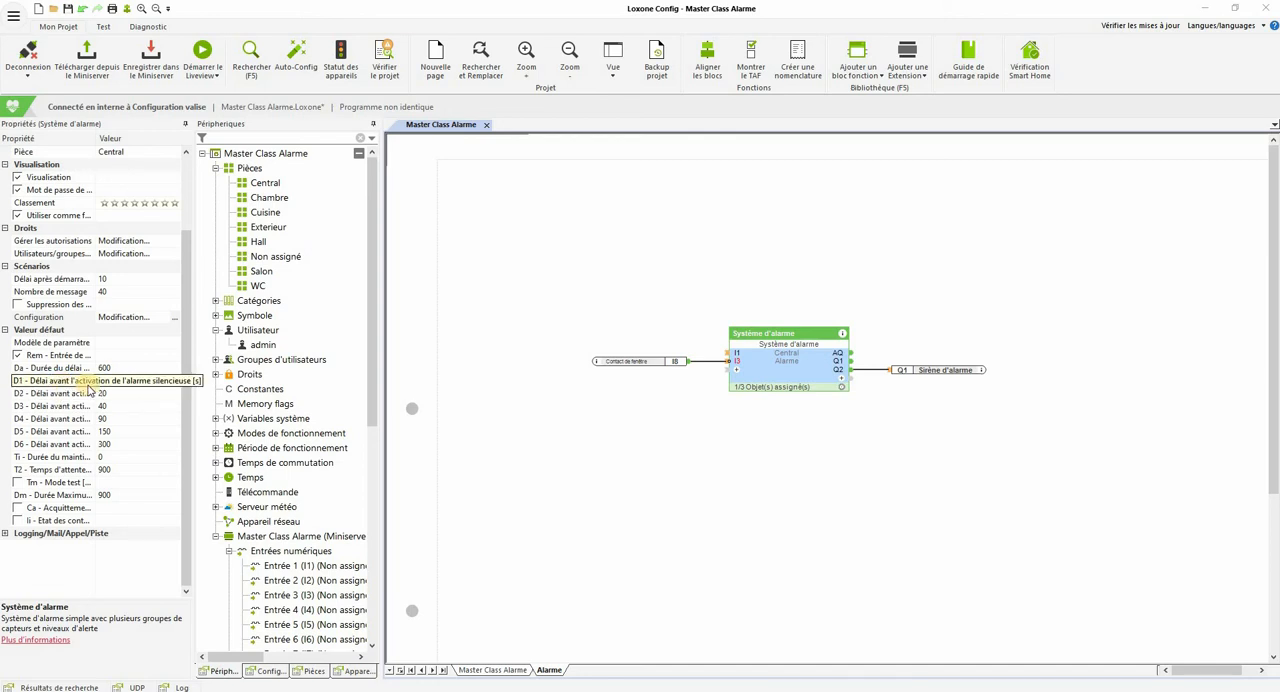
left_click(121, 382)
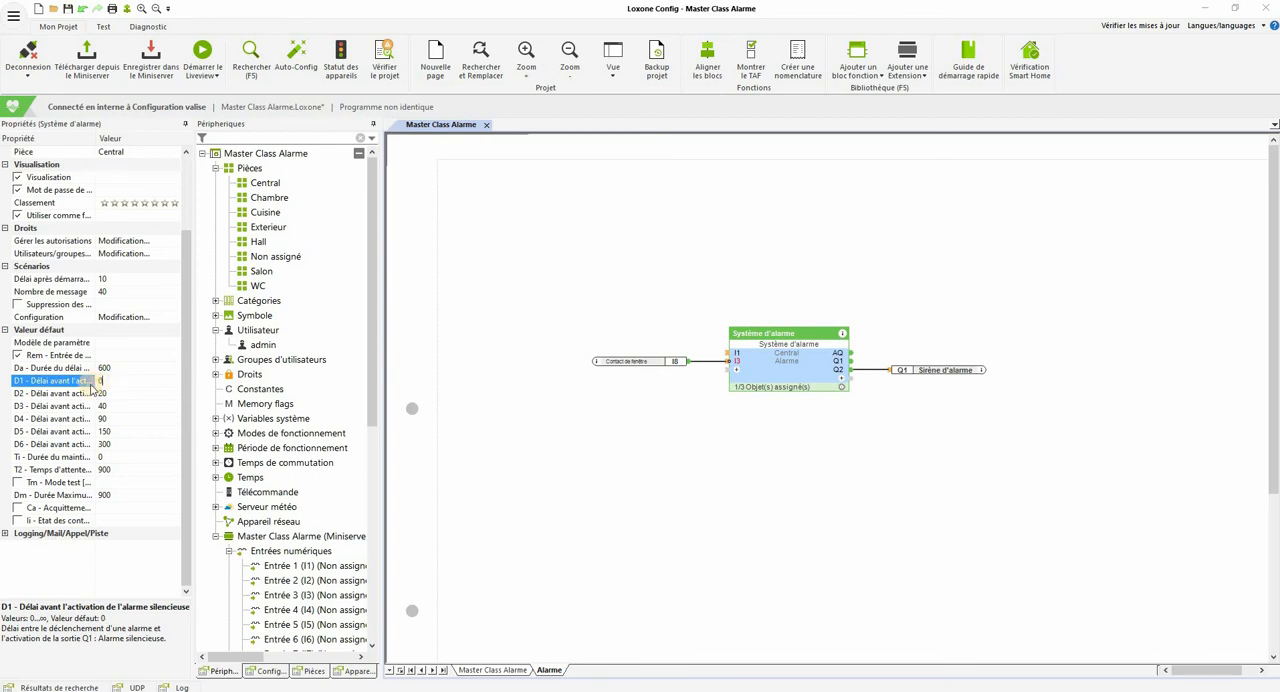
left_click(111, 381)
left_click(79, 394)
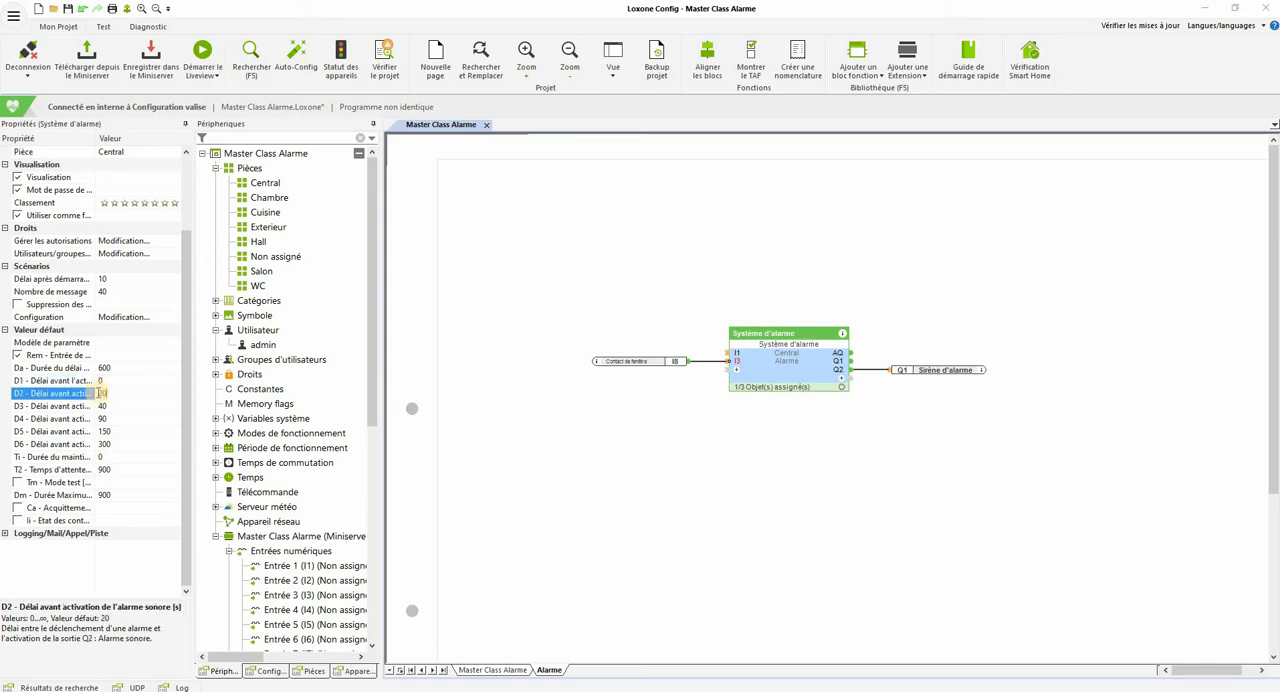
left_click(112, 394)
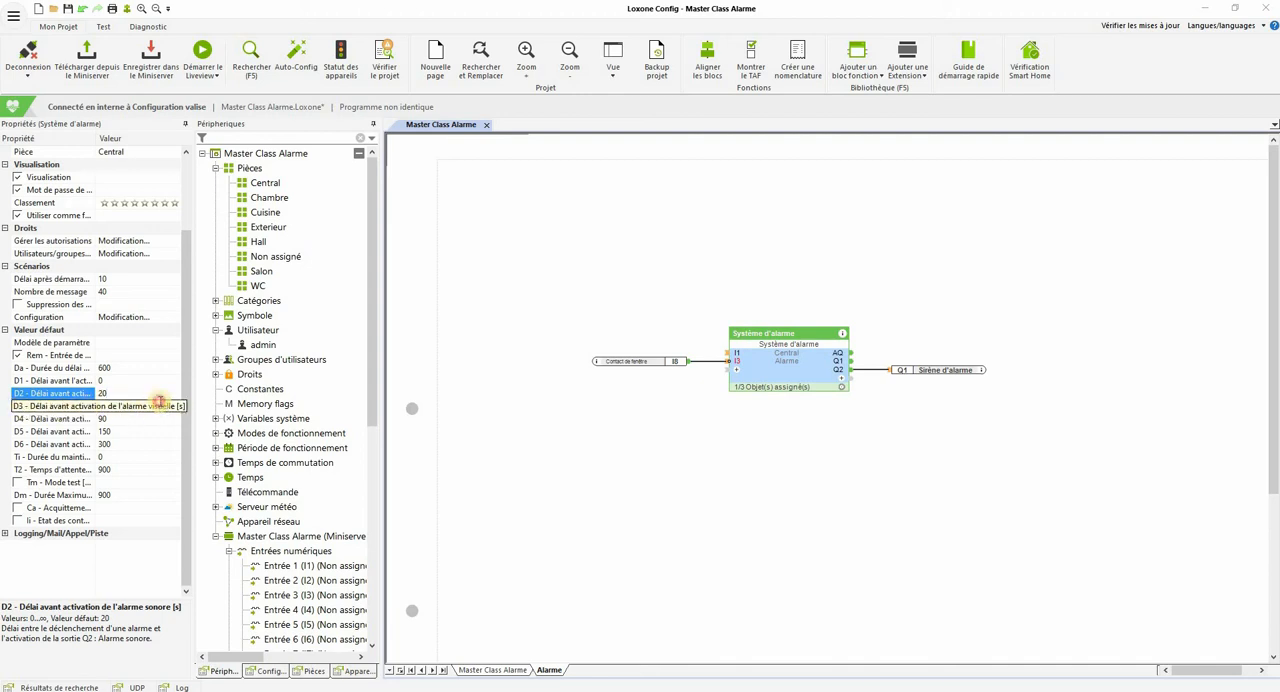
left_click(152, 405)
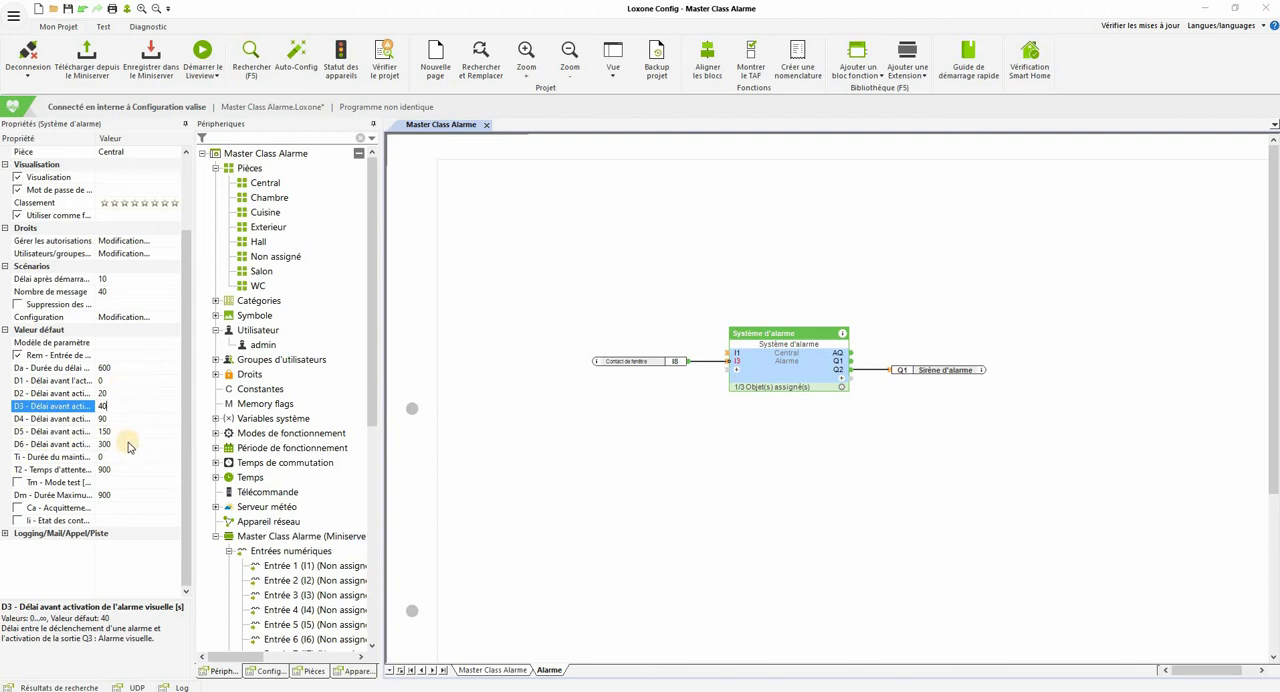
Step: Read the descriptions of the alarm block's Ti, T2 and Tm parameters
left_click(72, 458)
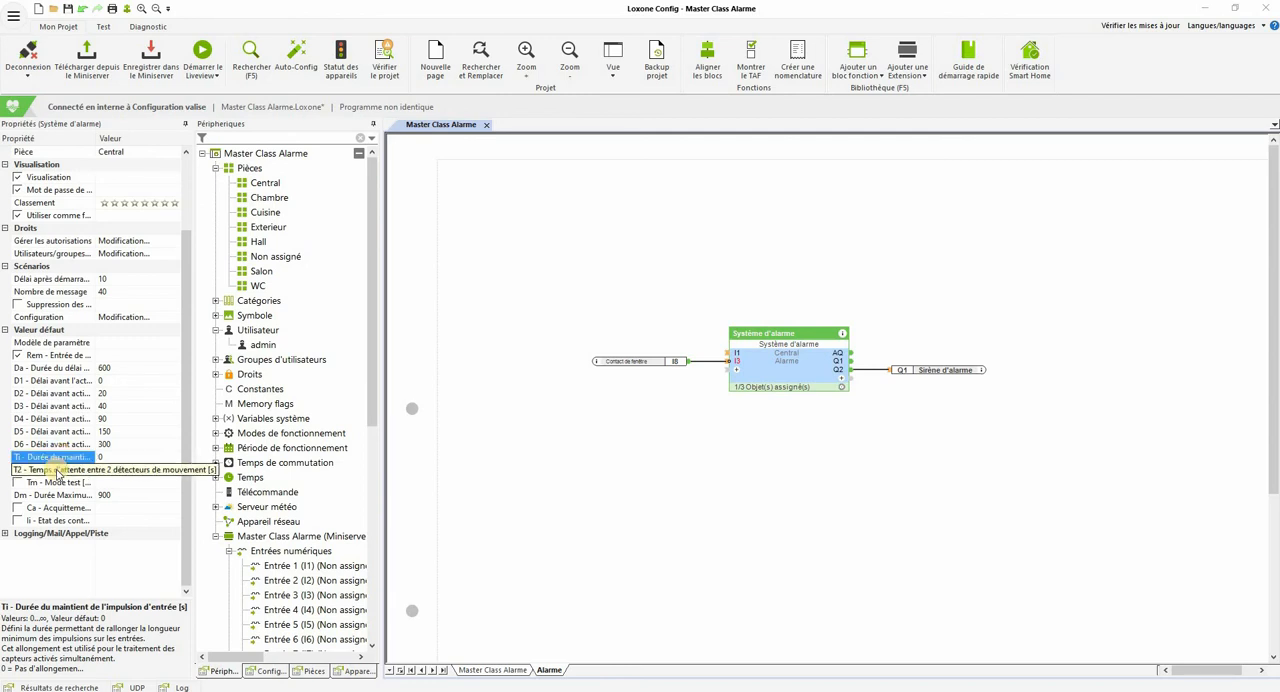
left_click(58, 471)
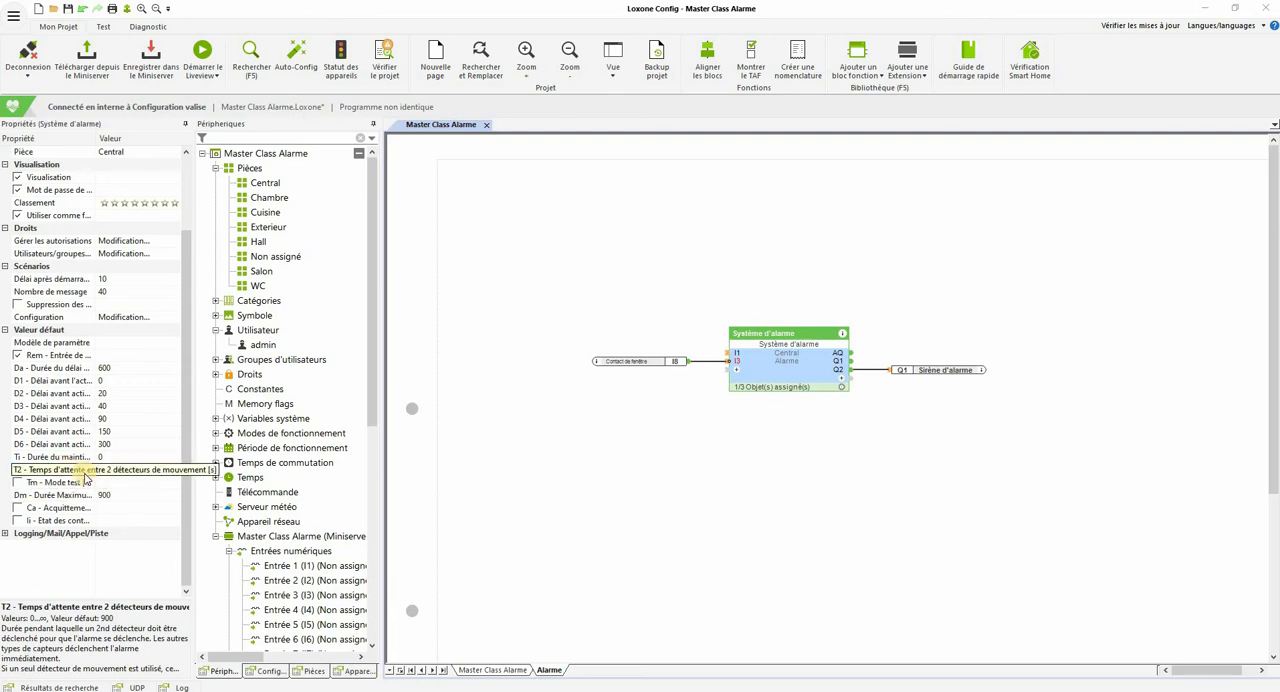
left_click(84, 470)
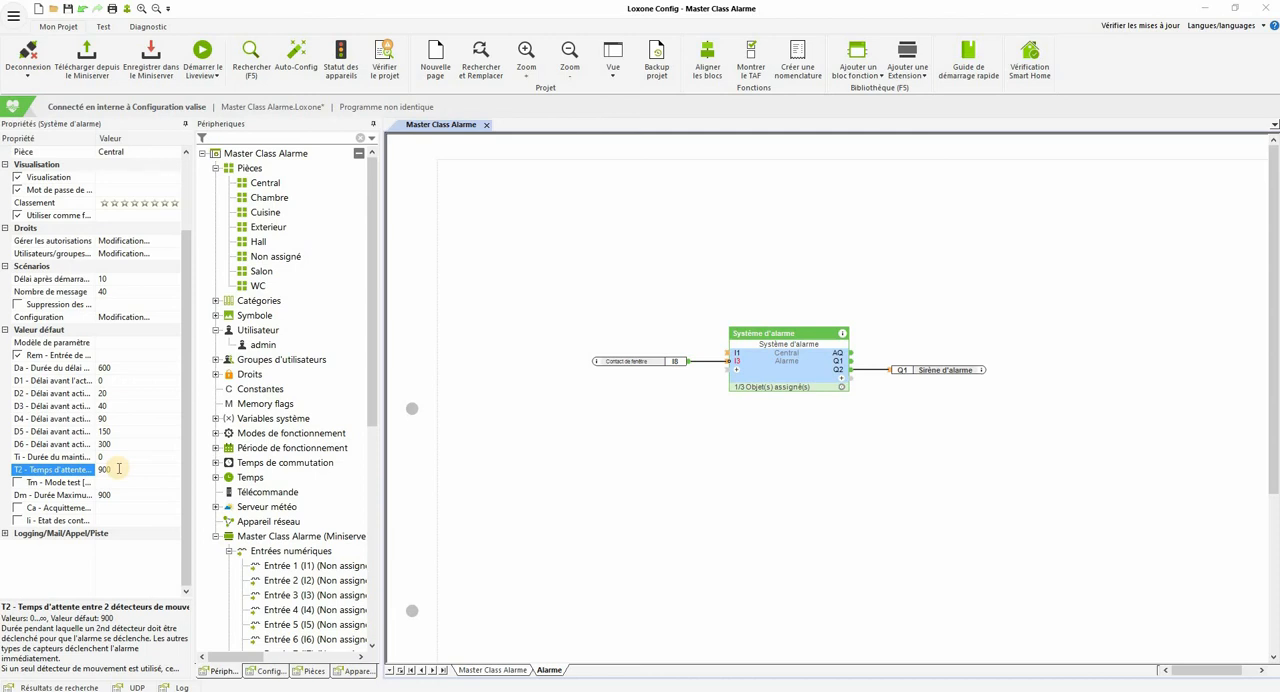
left_click(60, 482)
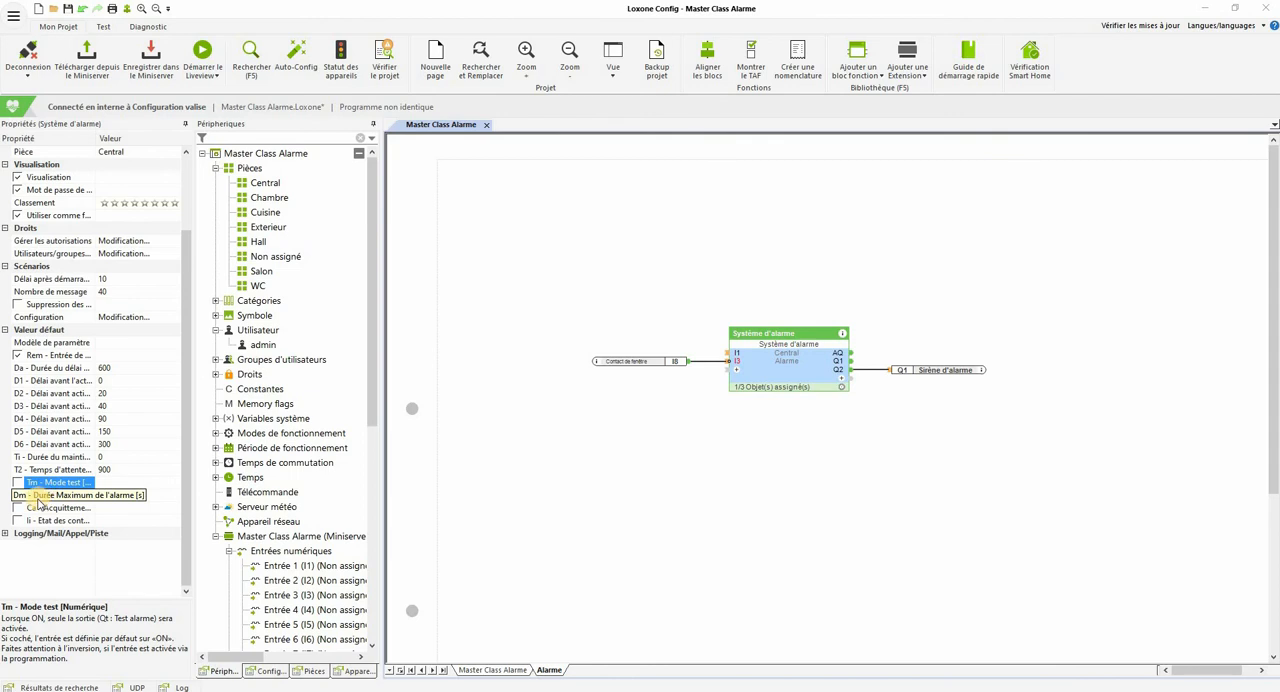
Step: Enlarge the parameter description area and read the explanations of Dm, Ca and Ii for the alarm block
left_click(82, 497)
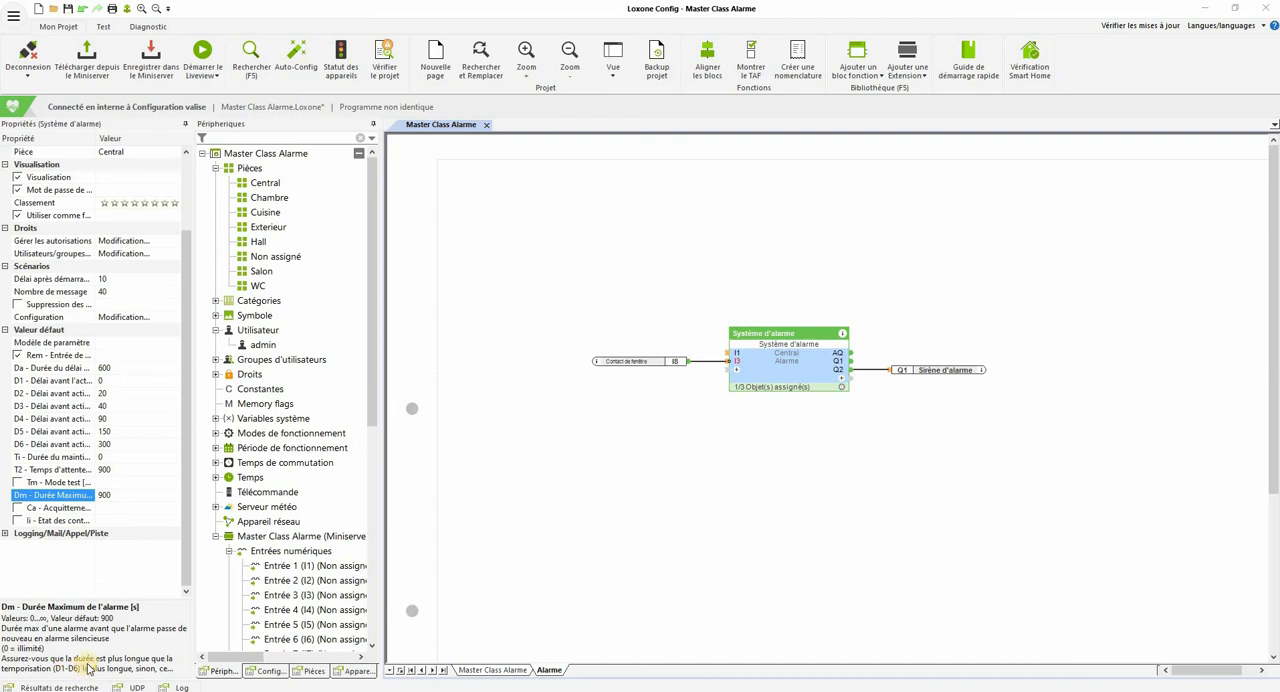
left_click_drag(115, 542, 112, 540)
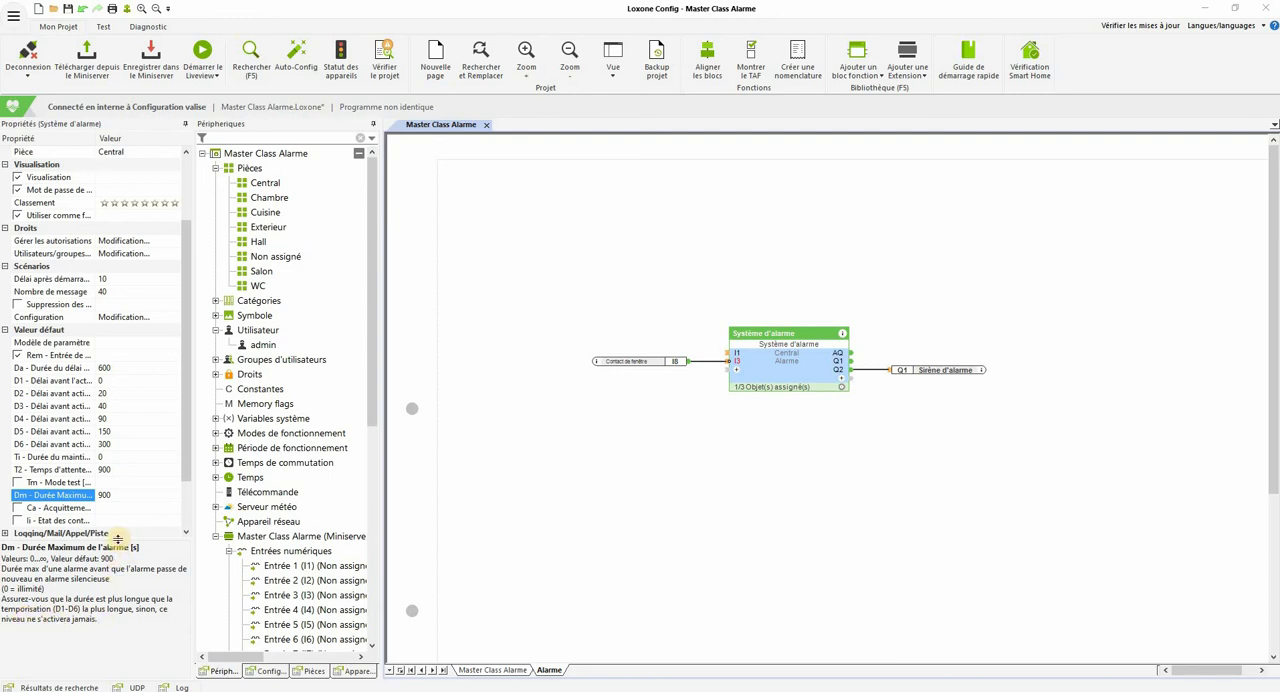
left_click_drag(120, 541, 114, 578)
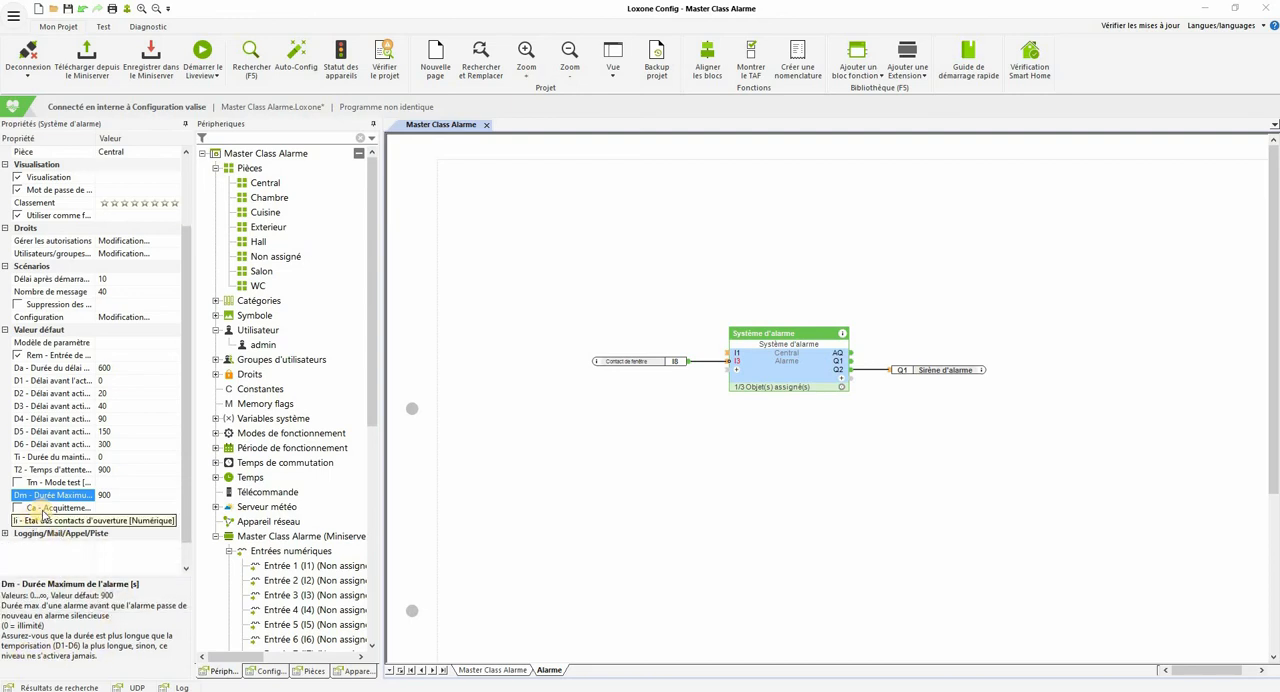
left_click(44, 513)
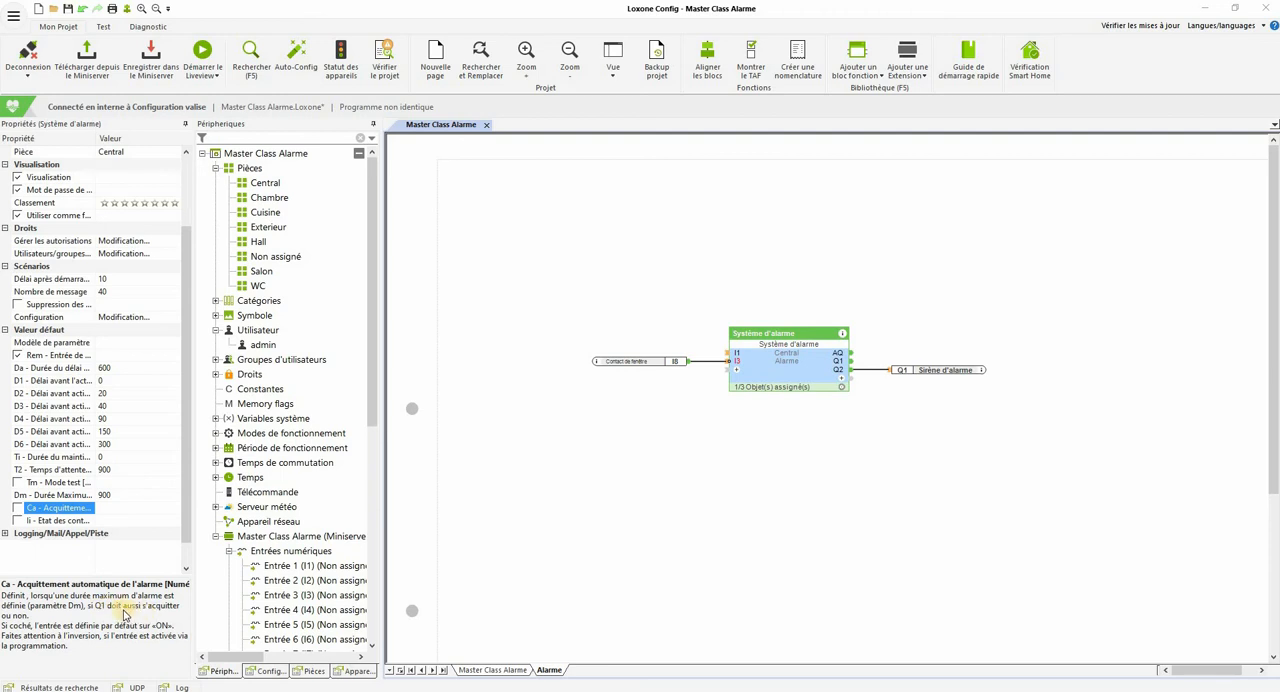
left_click(66, 496)
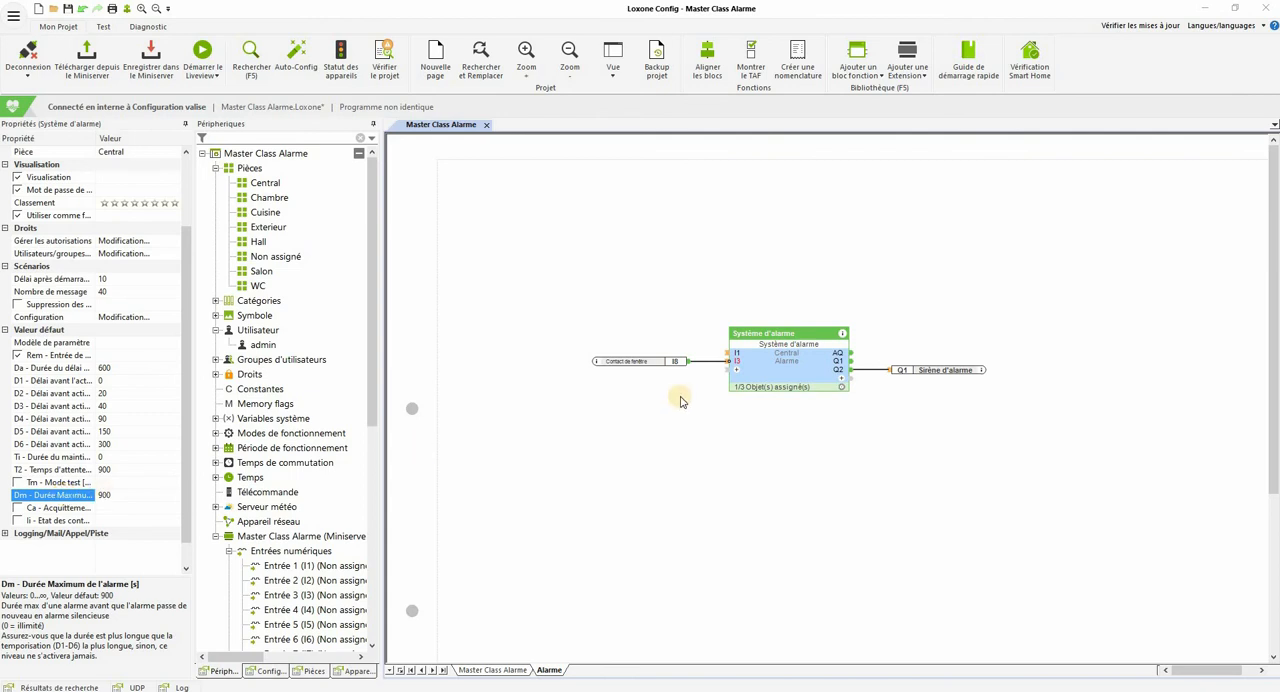
left_click(55, 508)
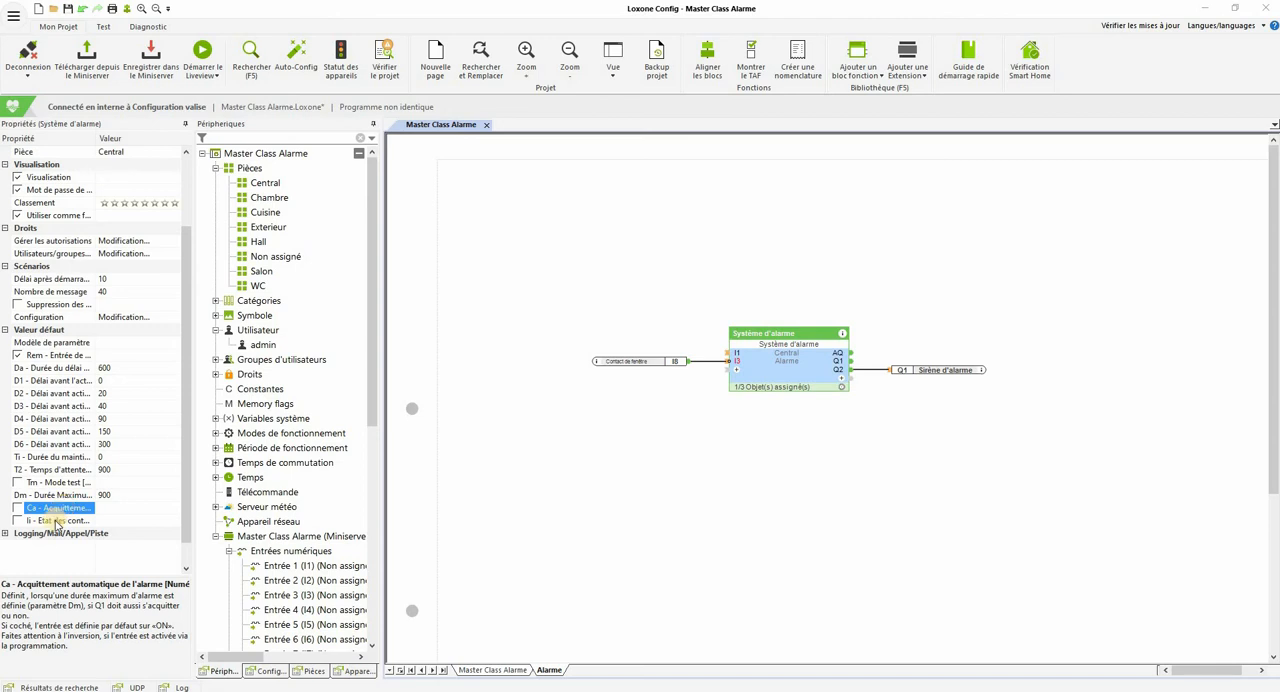
left_click(57, 521)
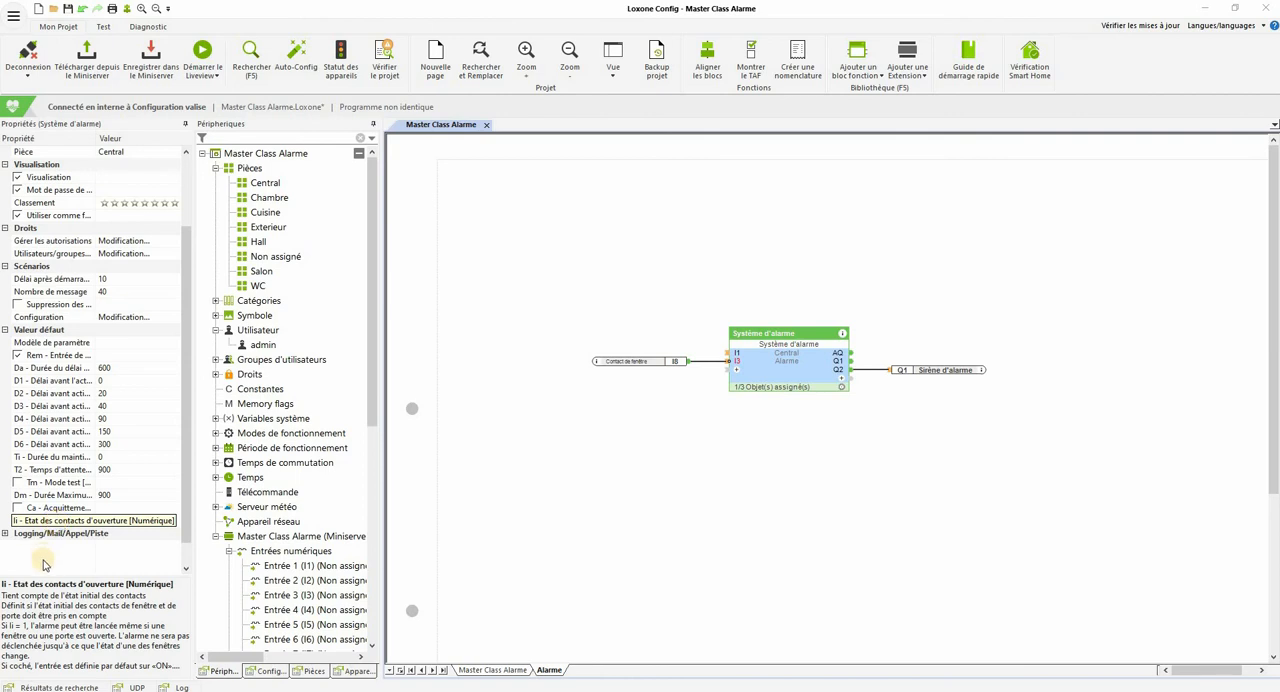
left_click(520, 536)
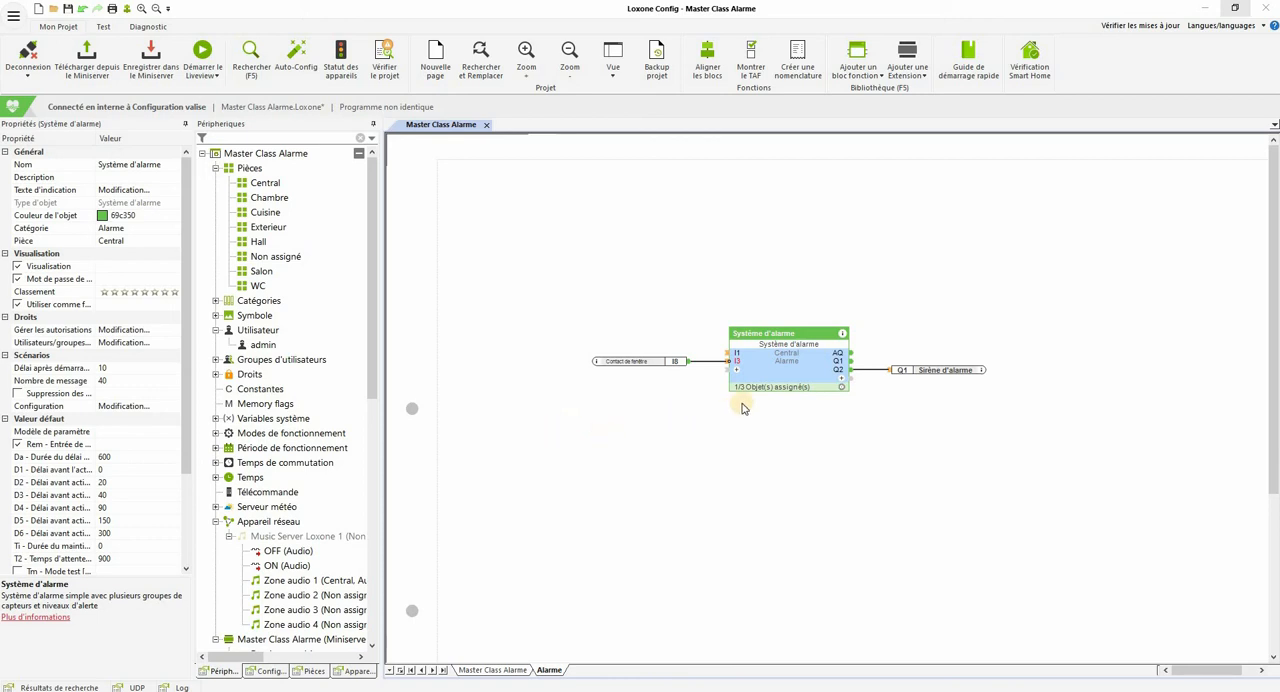
Step: Examine which network devices can be added under Appareil réseau, including the zone options for the Loxone Music Server
left_click(283, 521)
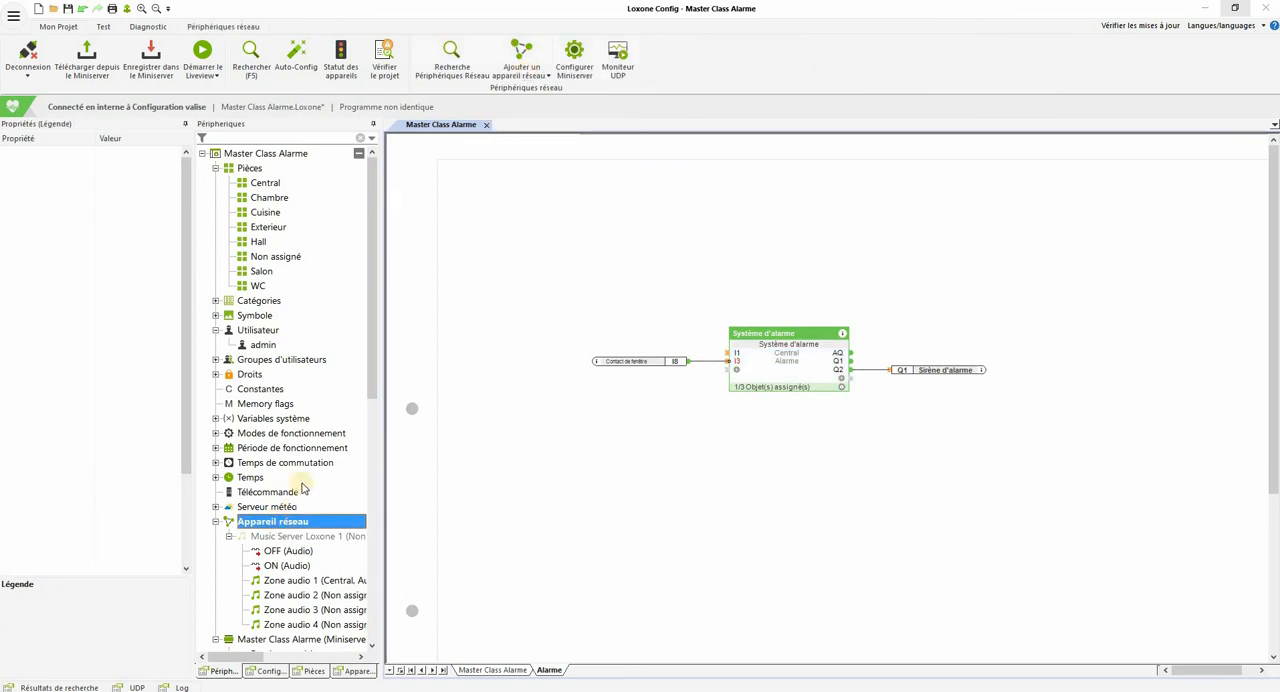
left_click(520, 76)
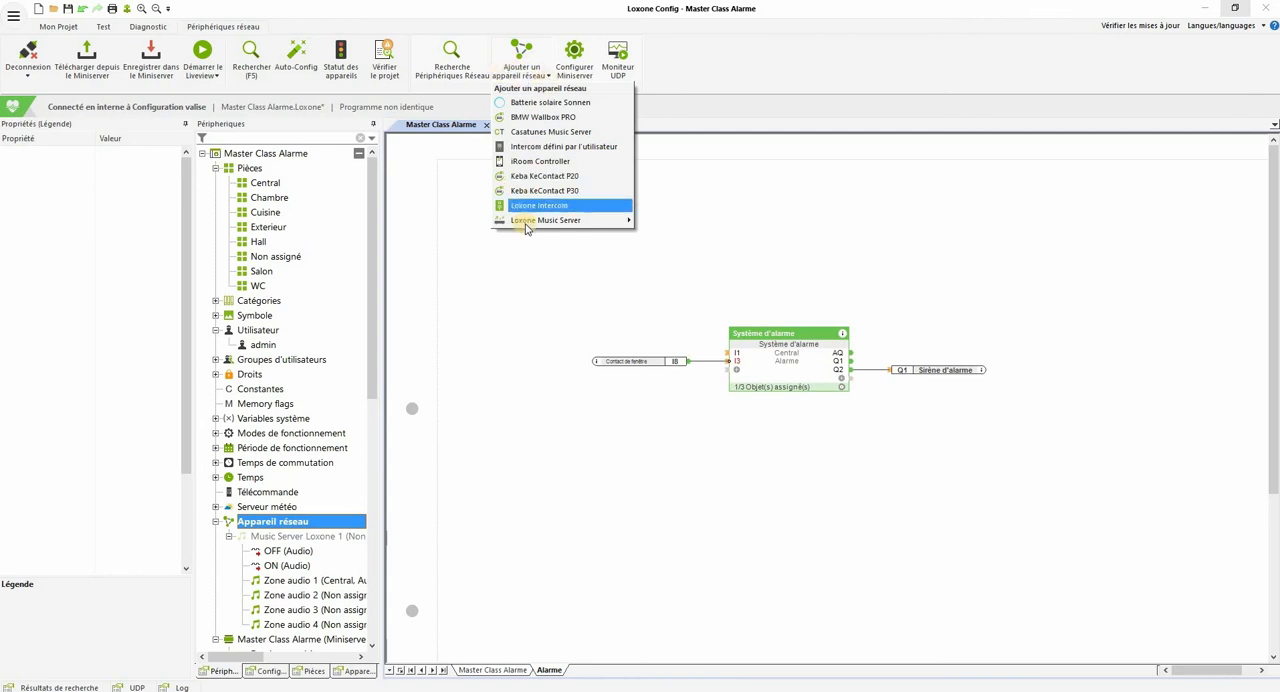
mouse_move(617, 224)
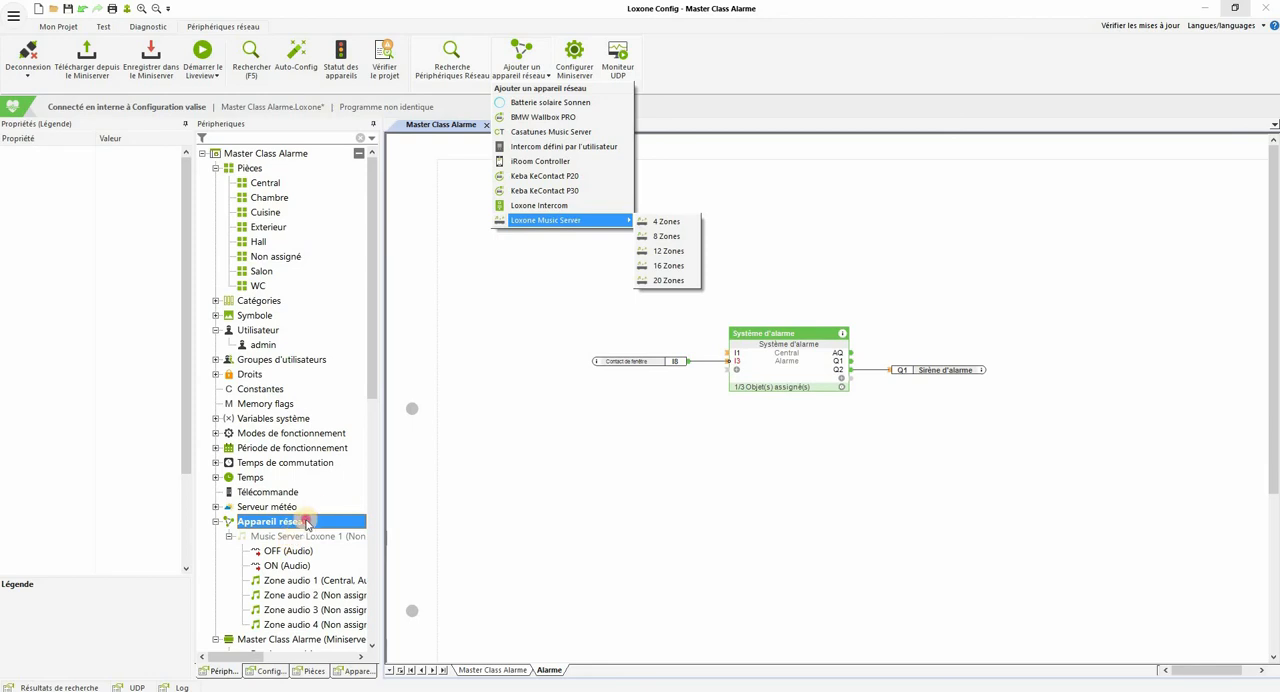
left_click(338, 565)
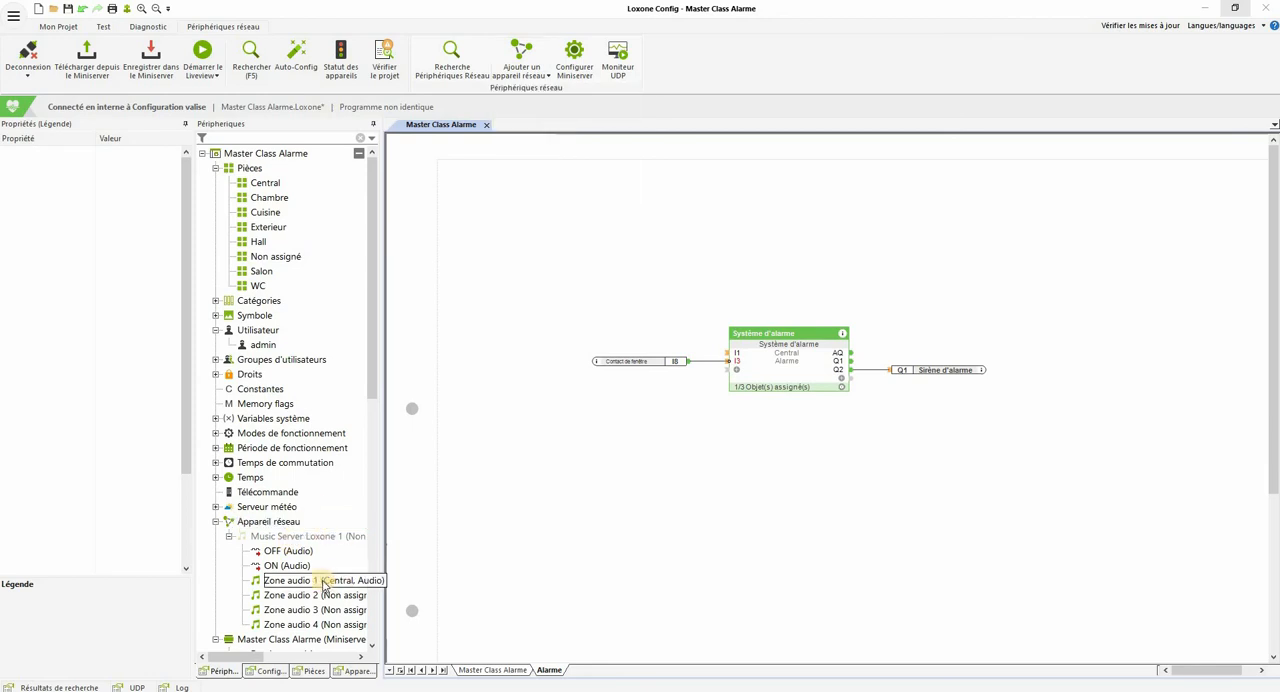
Step: Place Zone audio 1 and a Controleur d'éclairage V2 block side by side beneath the Système d'alarme block on the Alarme page
left_click_drag(338, 587, 563, 543)
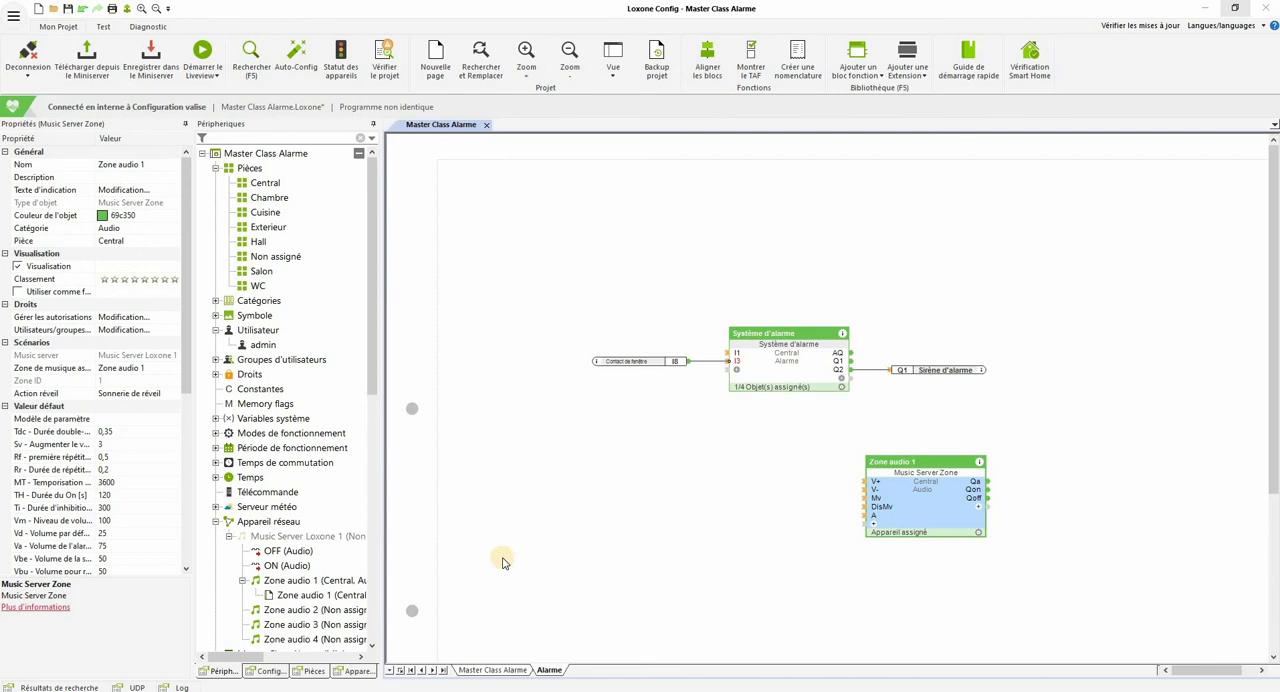
type("écl")
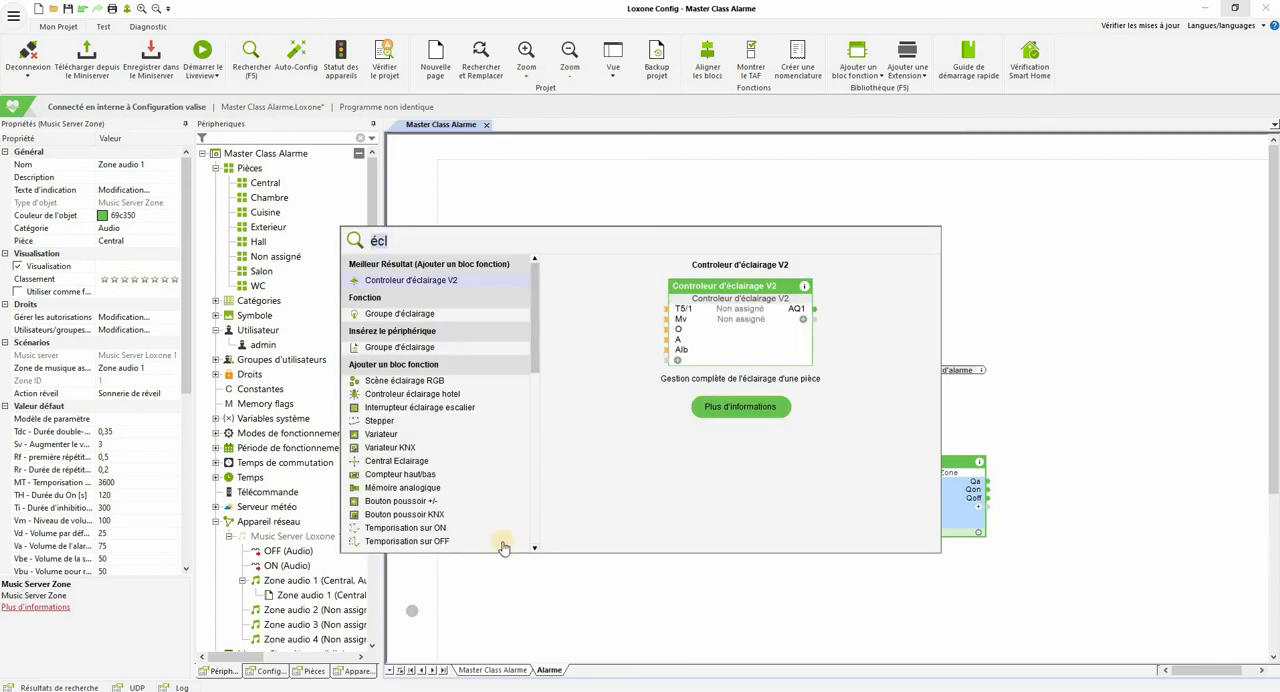
left_click(474, 303)
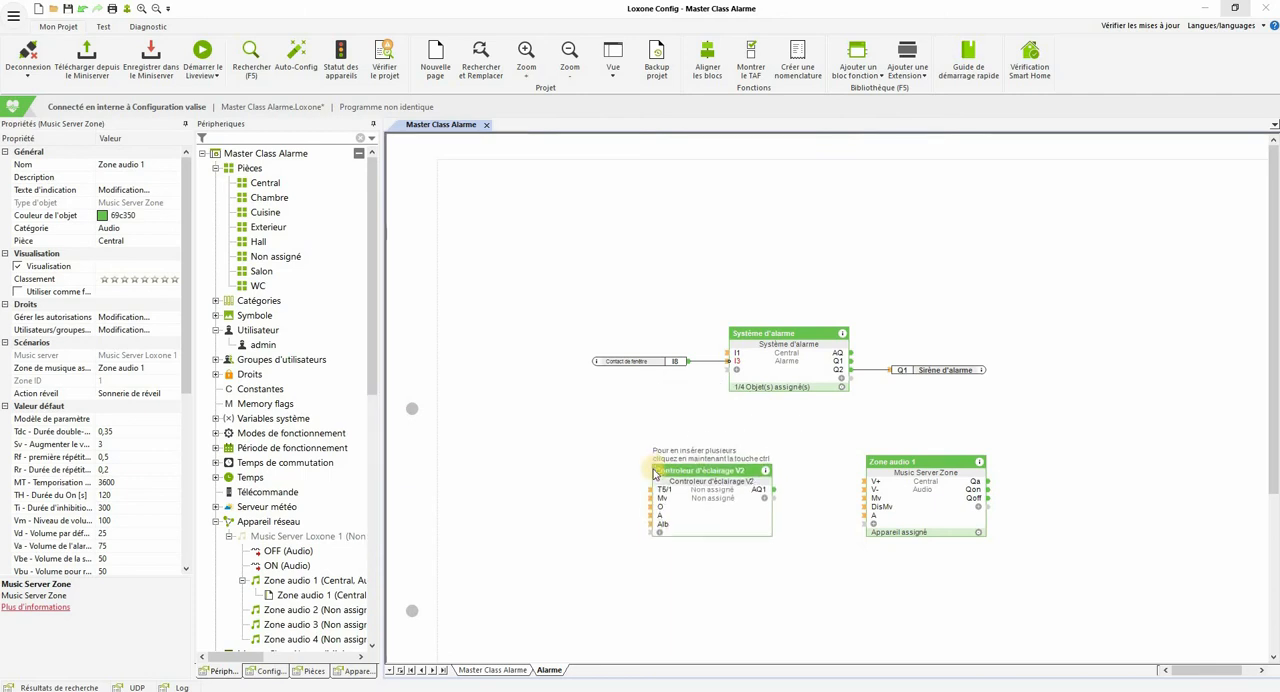
left_click(654, 469)
left_click(531, 425)
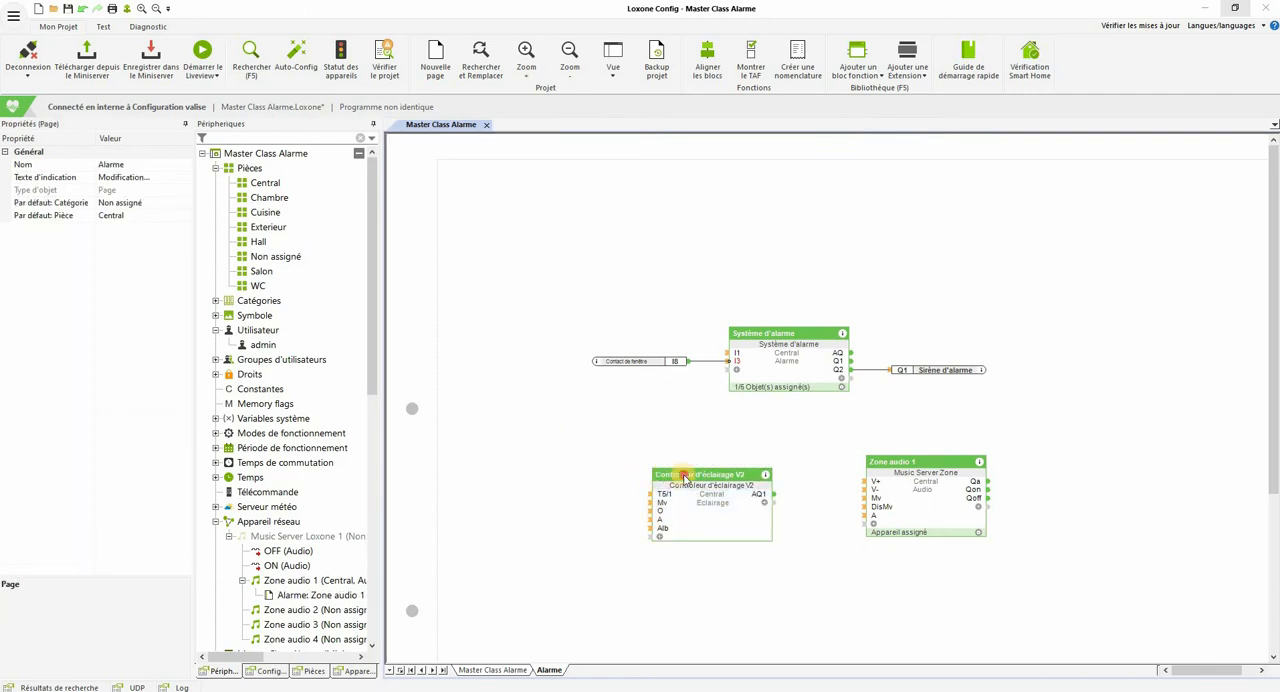
left_click_drag(685, 475, 651, 471)
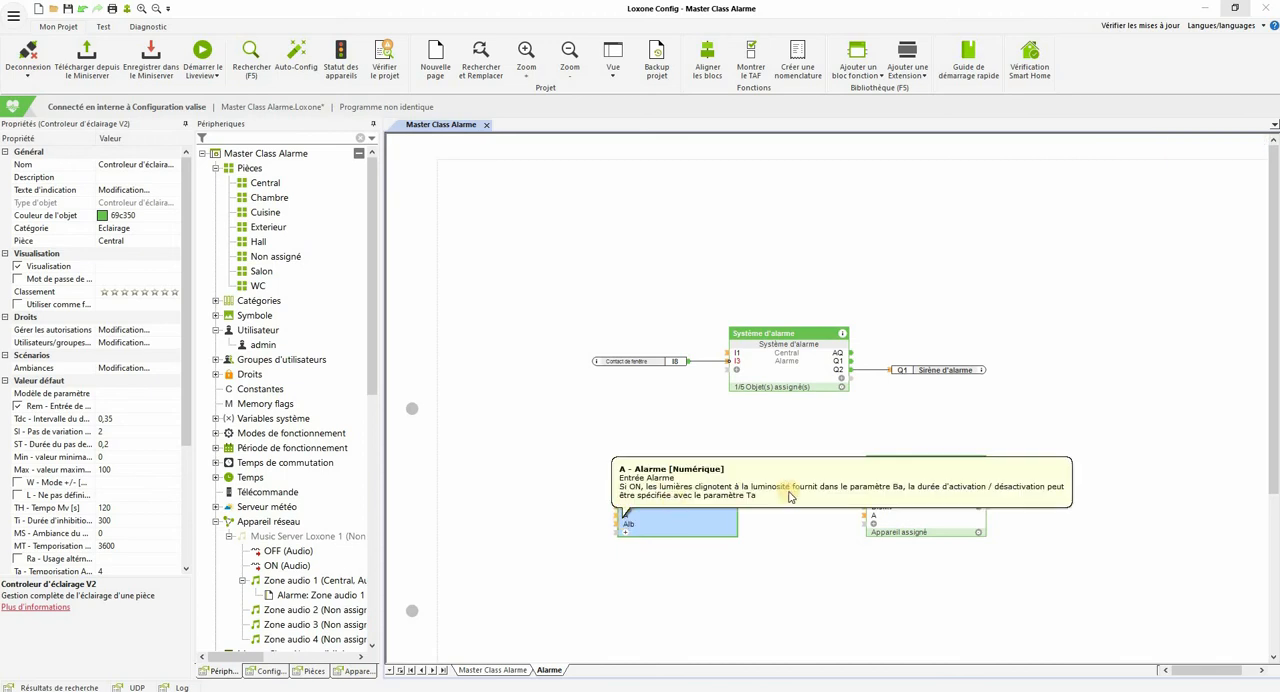
Step: Assign Zone audio 1 and the Controleur d'éclairage V2 as outputs in the Système d'alarme block's configuration
mouse_move(878, 524)
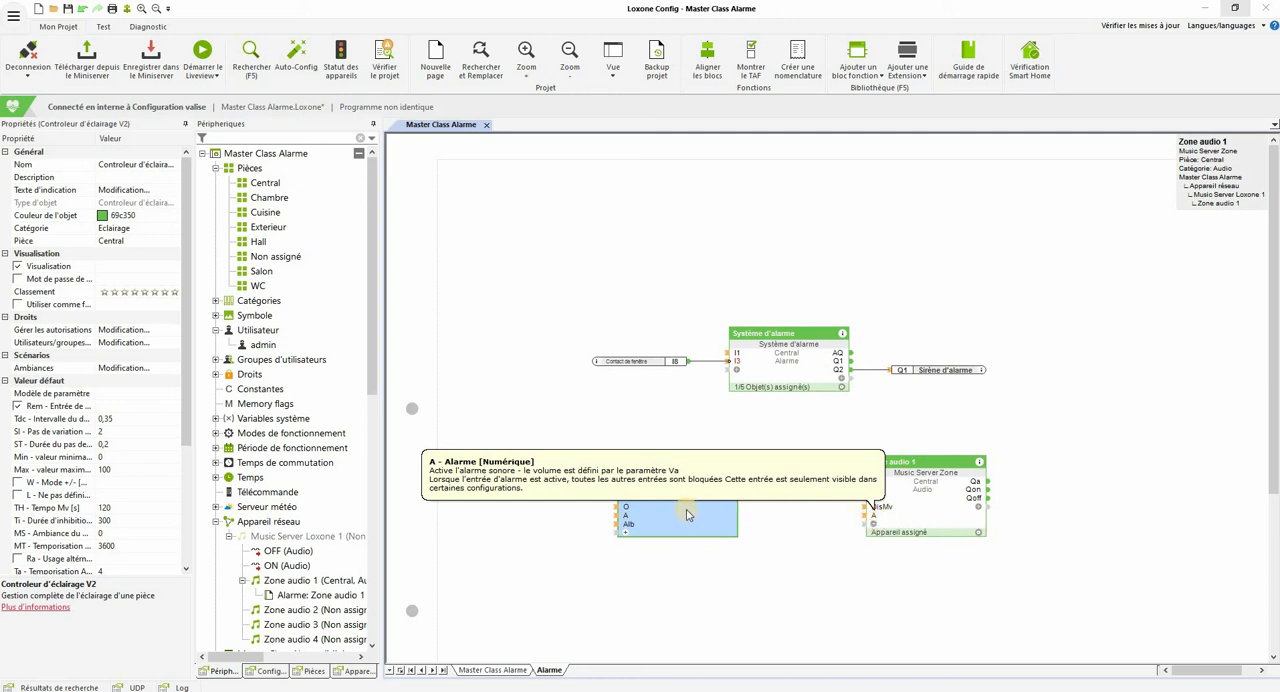
mouse_move(628, 520)
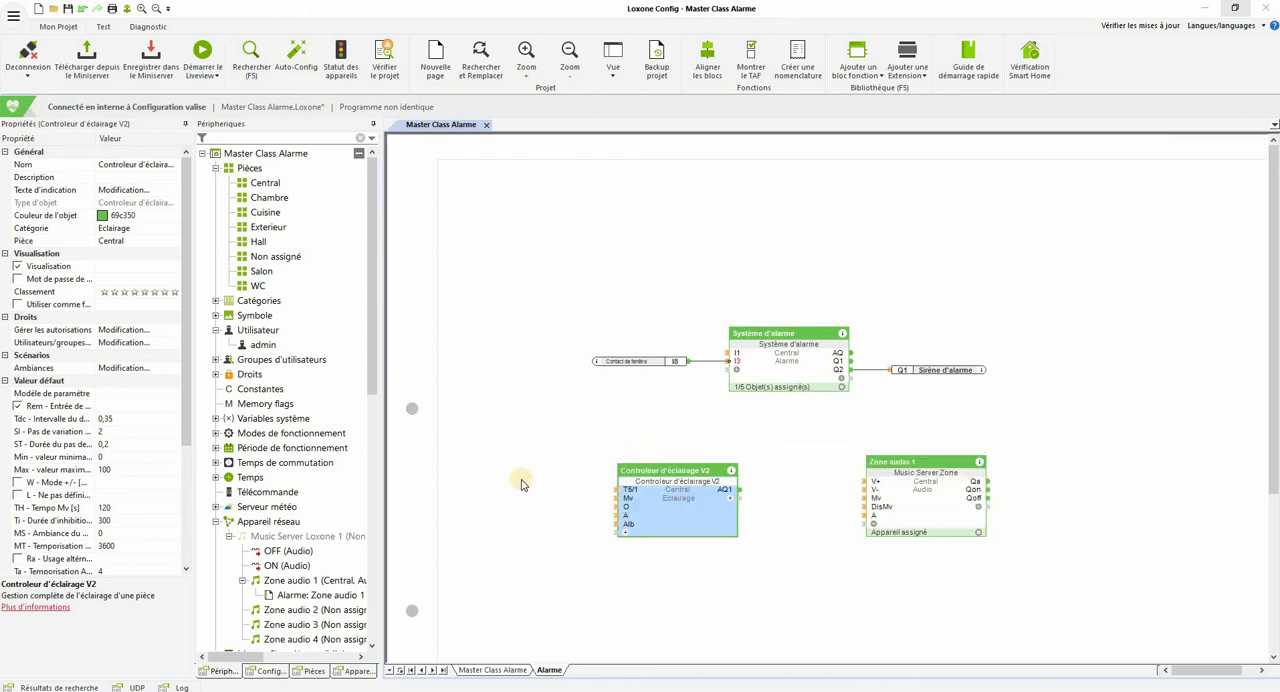
double_click(783, 369)
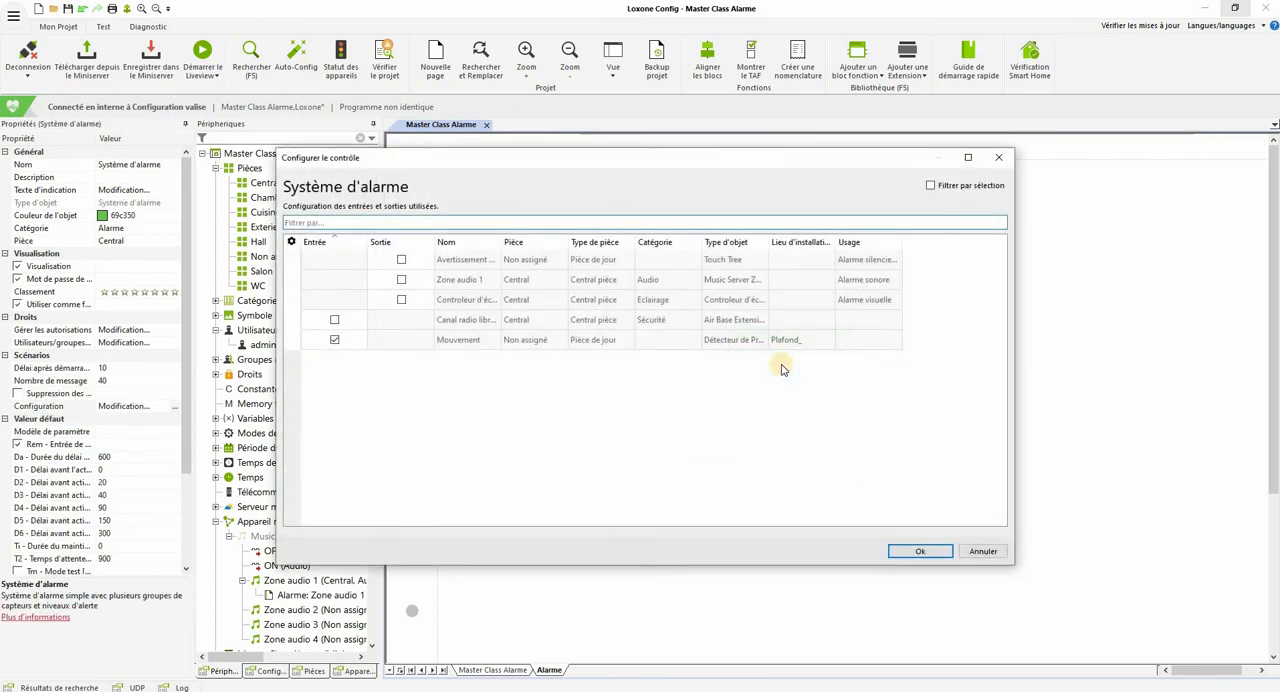
left_click(401, 280)
left_click(401, 299)
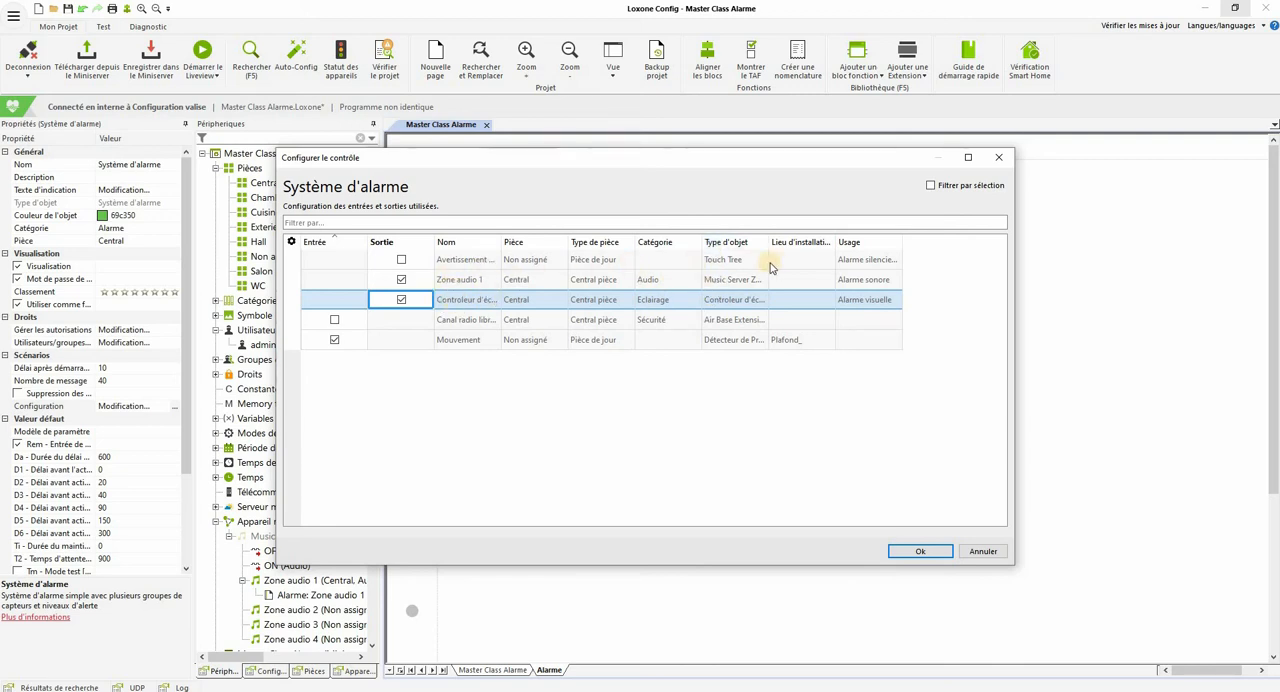
left_click(716, 281)
left_click(717, 302)
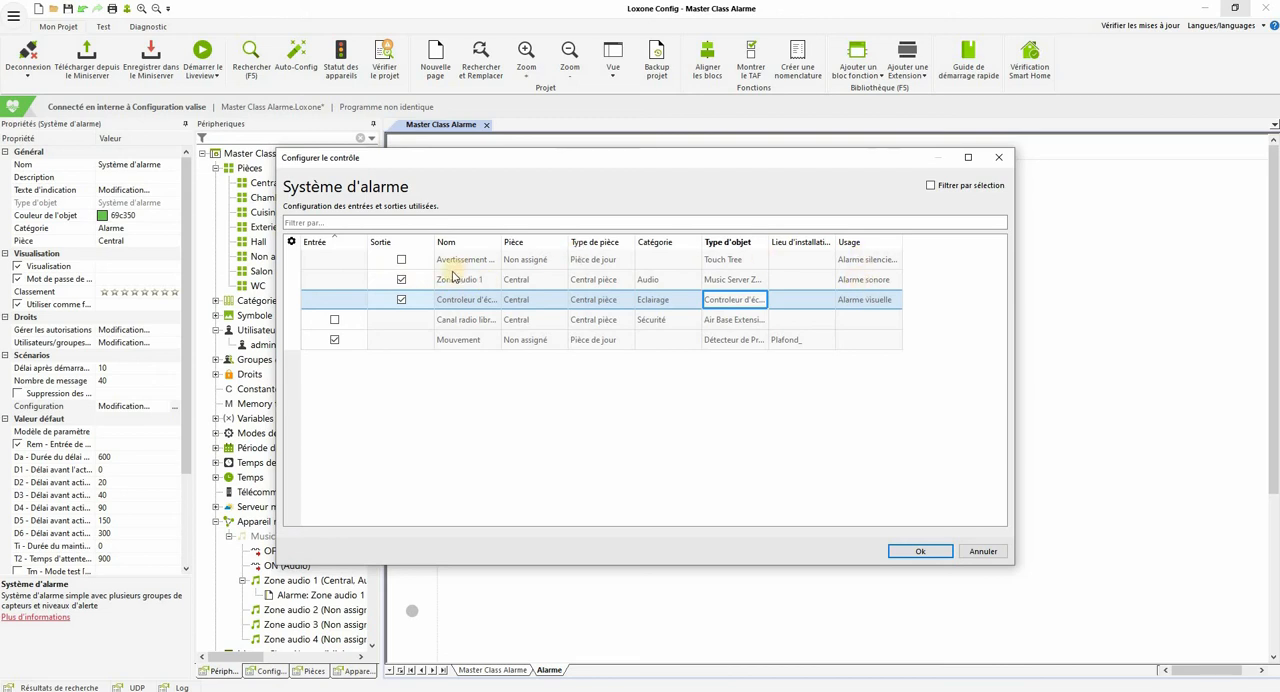
left_click(849, 284)
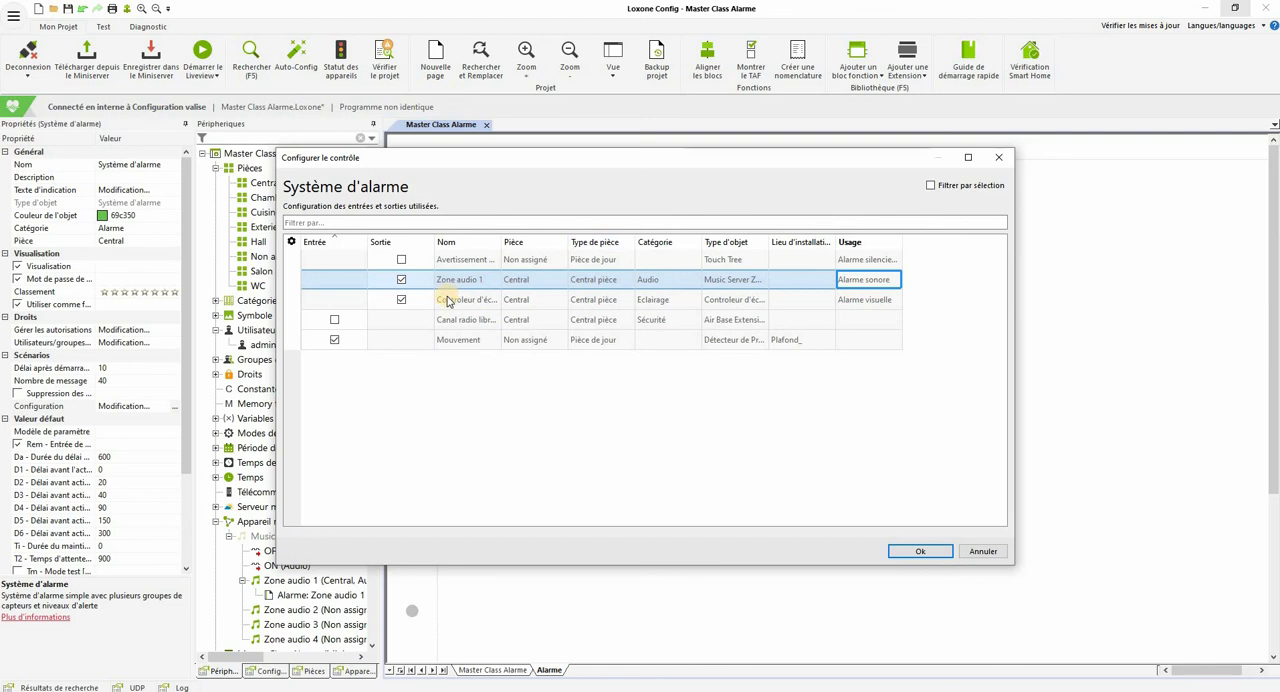
left_click(858, 304)
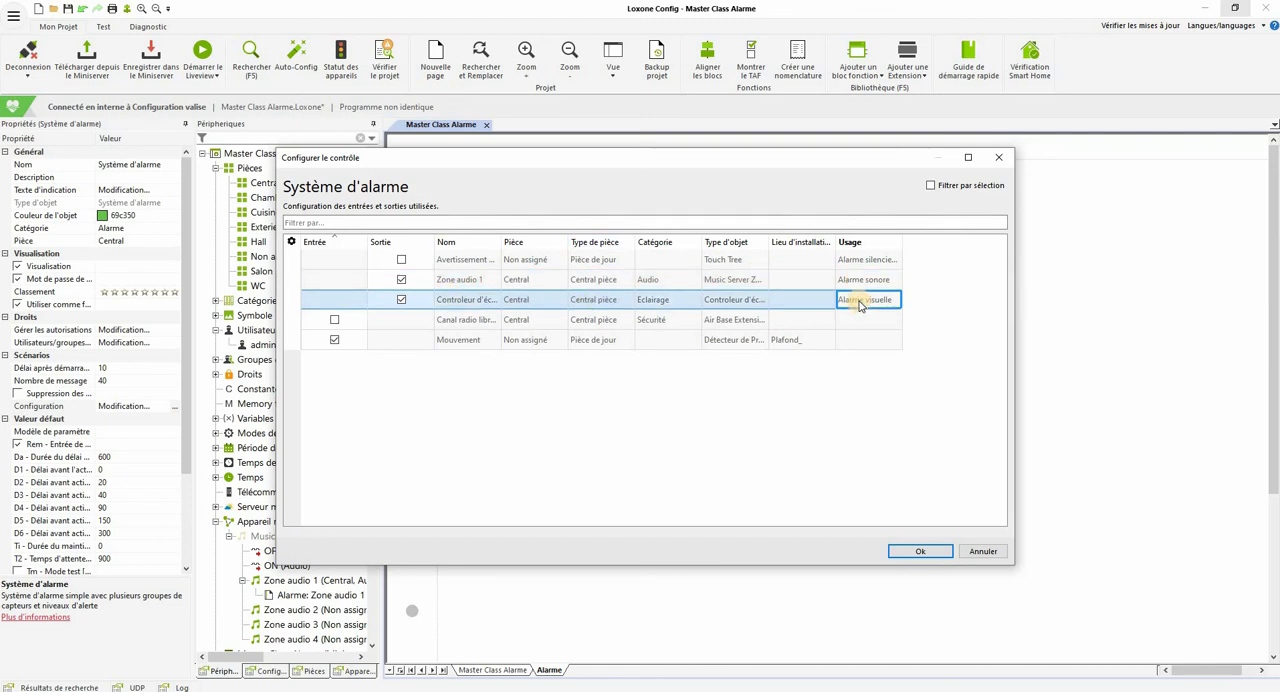
left_click(911, 553)
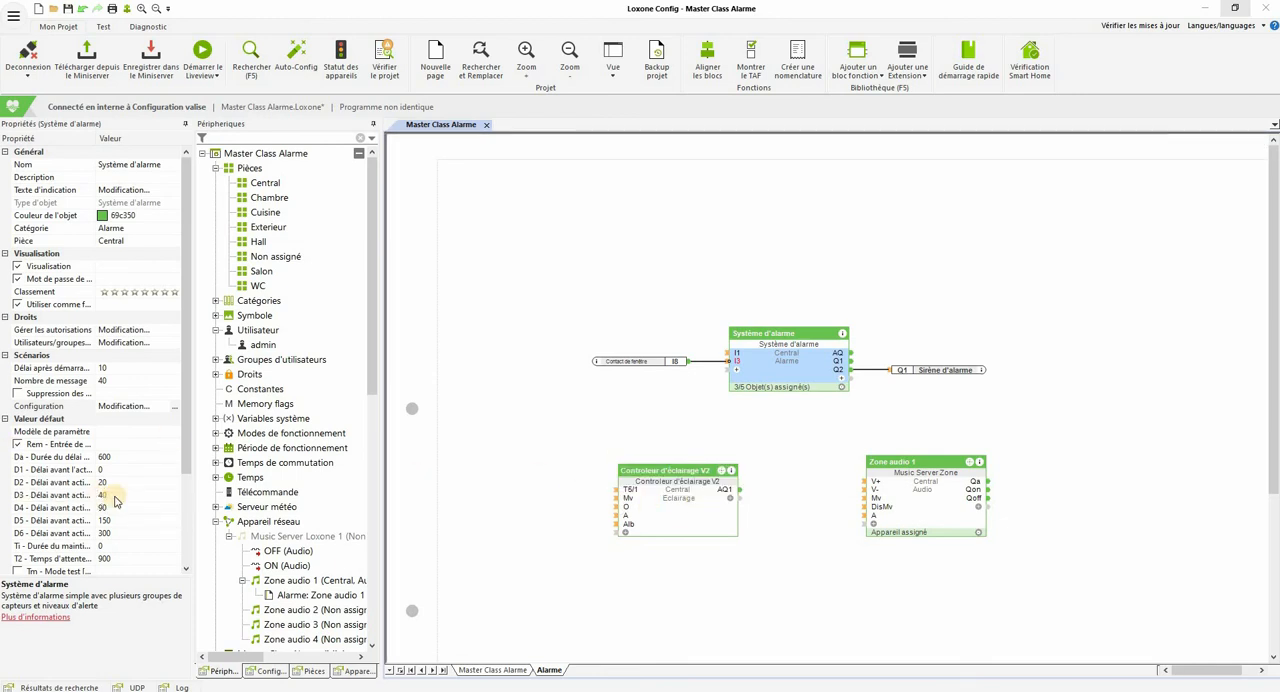
Step: Select the lighting controller and audio zone blocks, and review their output assignments in the Système d'alarme configuration
left_click(1100, 586)
left_click_drag(1100, 586, 1100, 586)
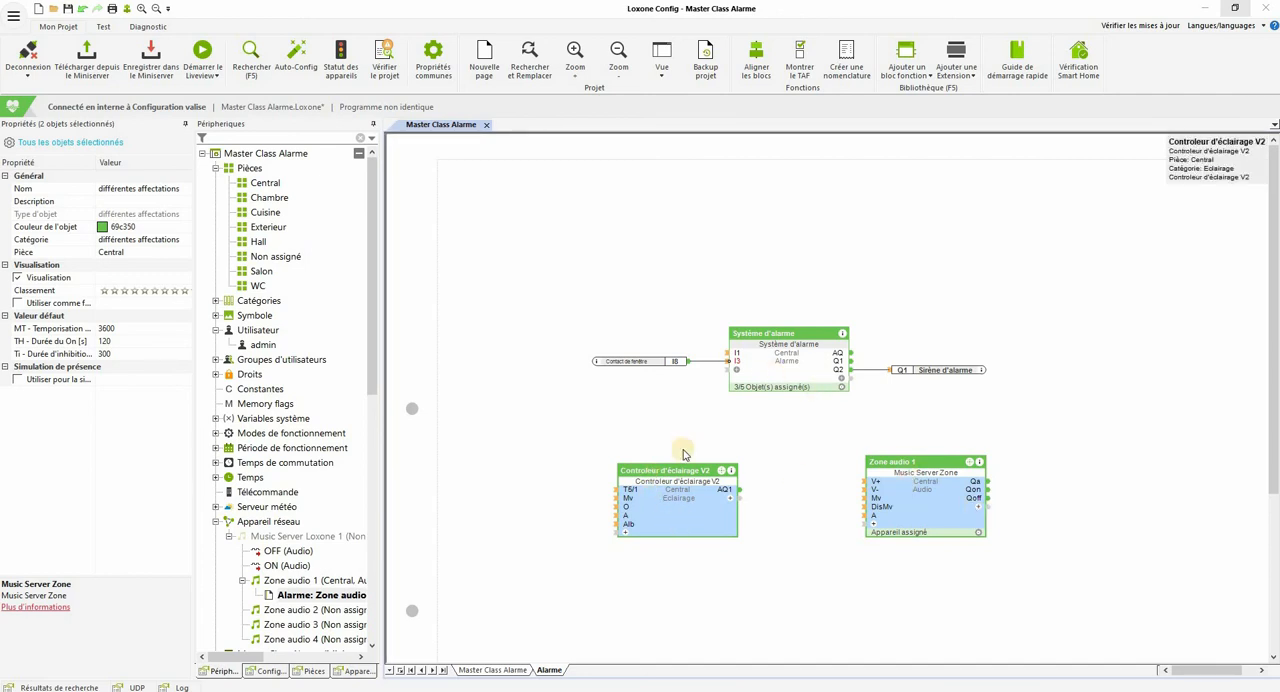
double_click(779, 367)
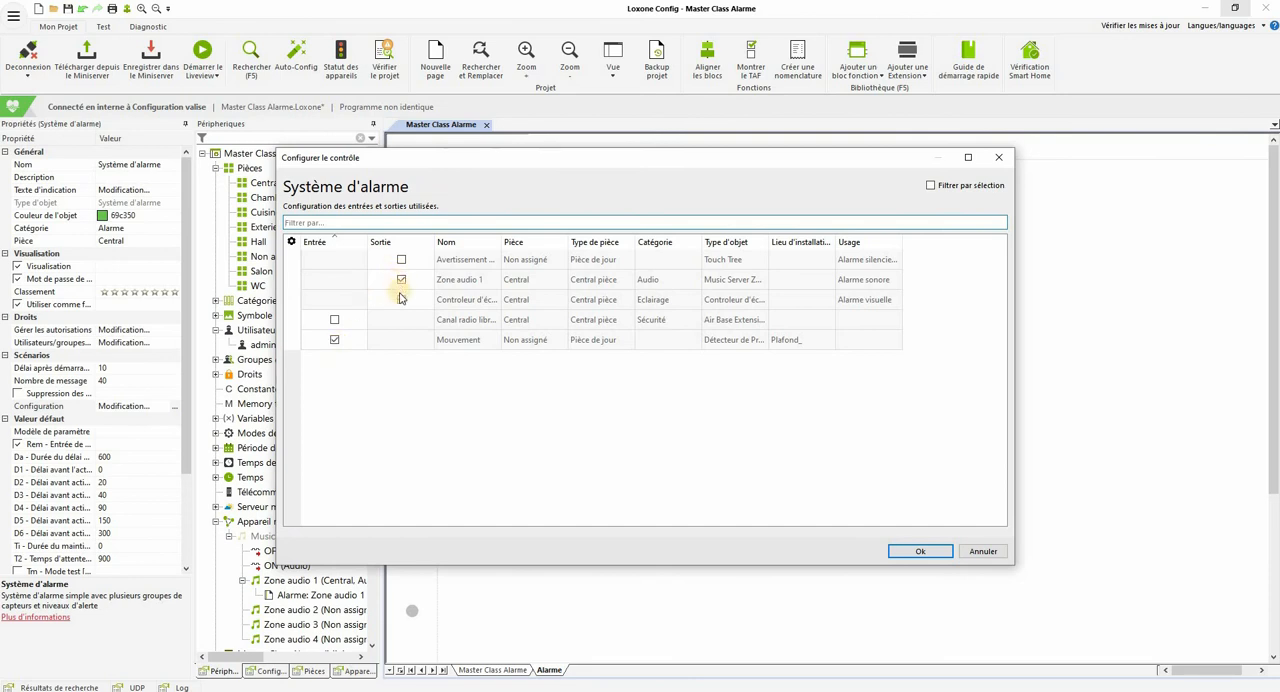
left_click(400, 301)
left_click(920, 553)
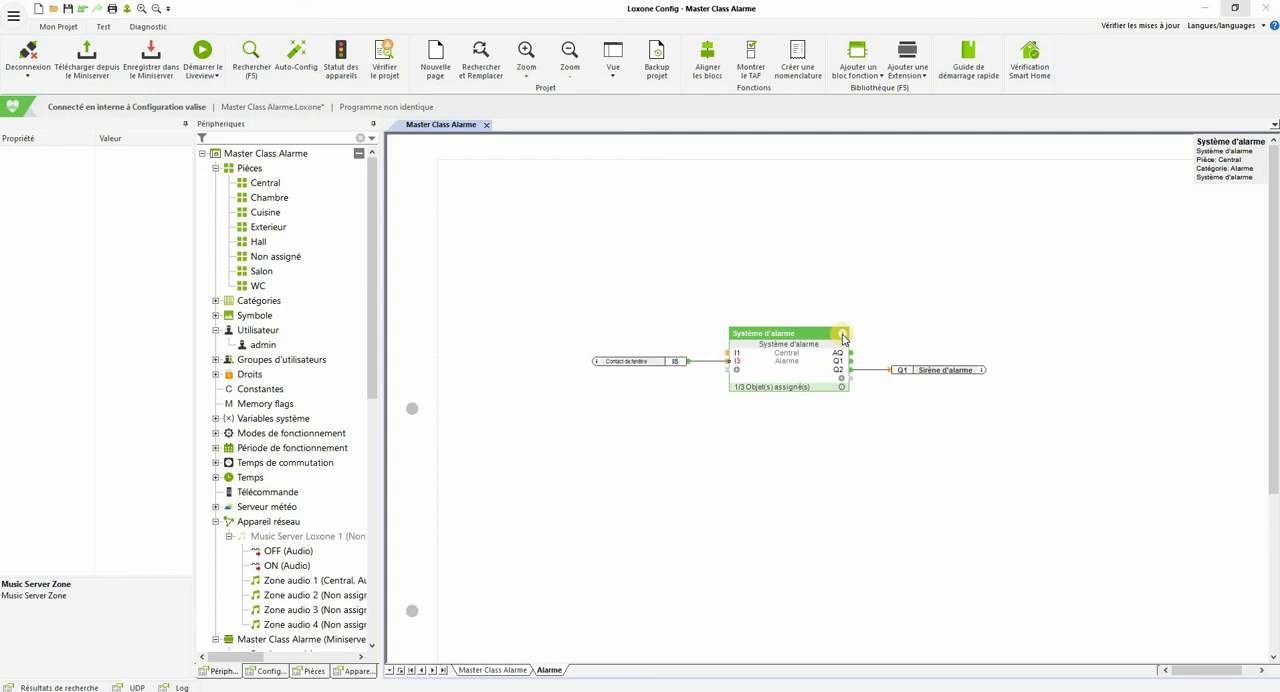
Step: Consult the Système d'alarme block's help page for its sensor inputs and locate the I3 window contact input on the block
left_click(842, 336)
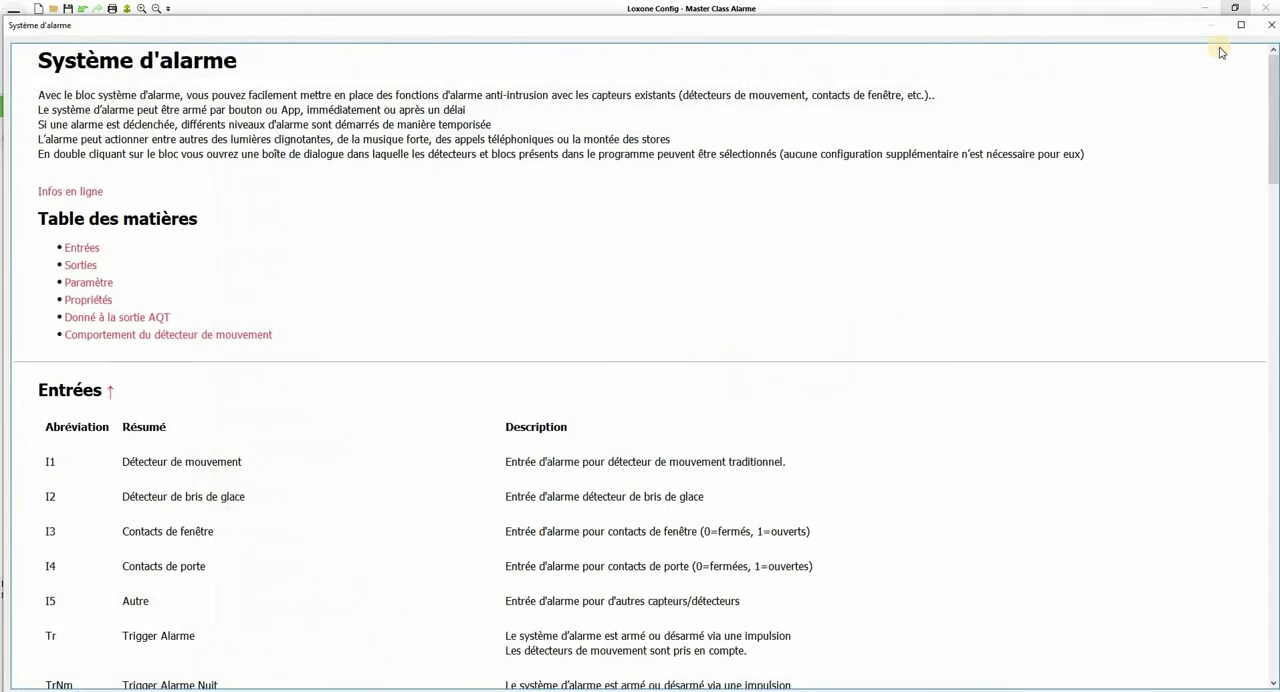
left_click(1271, 25)
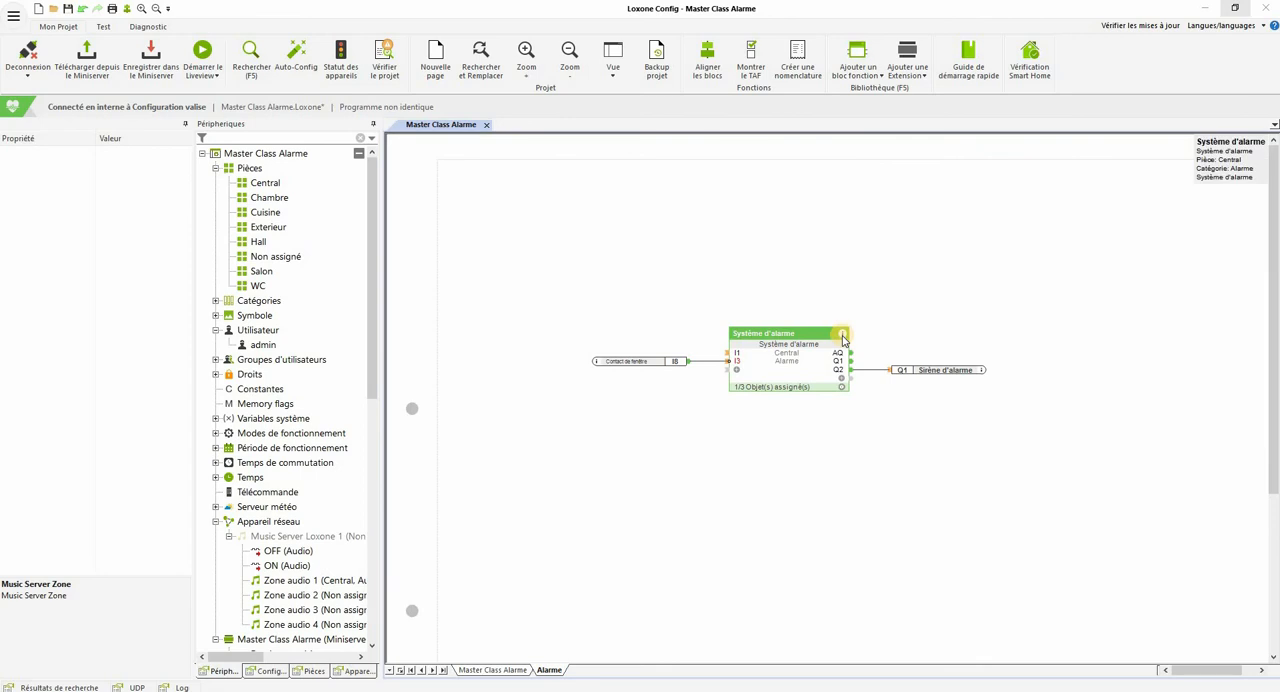
left_click(842, 336)
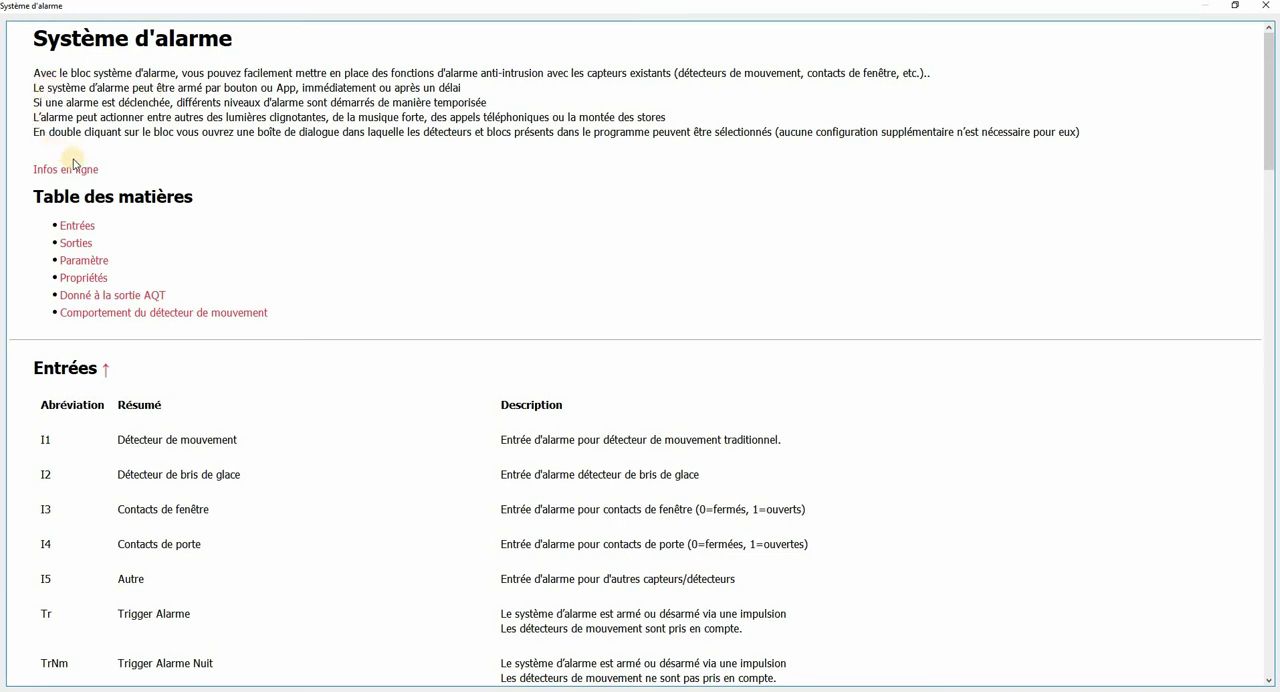
scroll(209, 226, "down", 3)
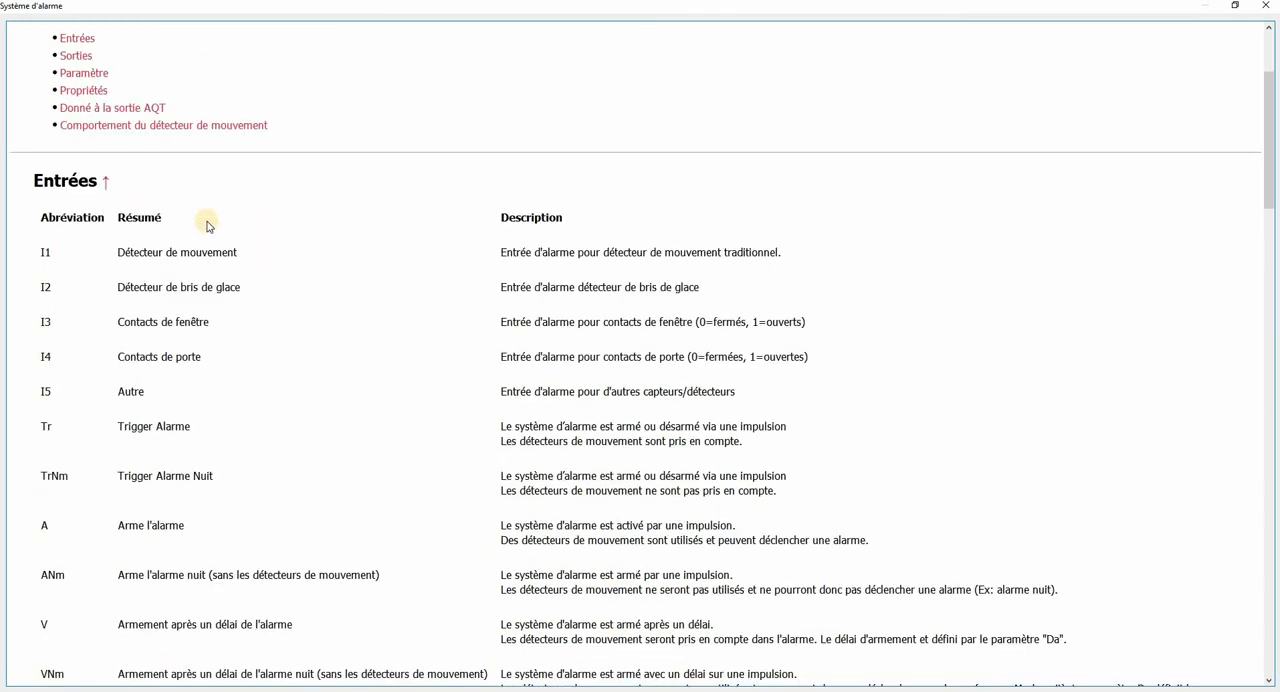
scroll(209, 226, "down", 2)
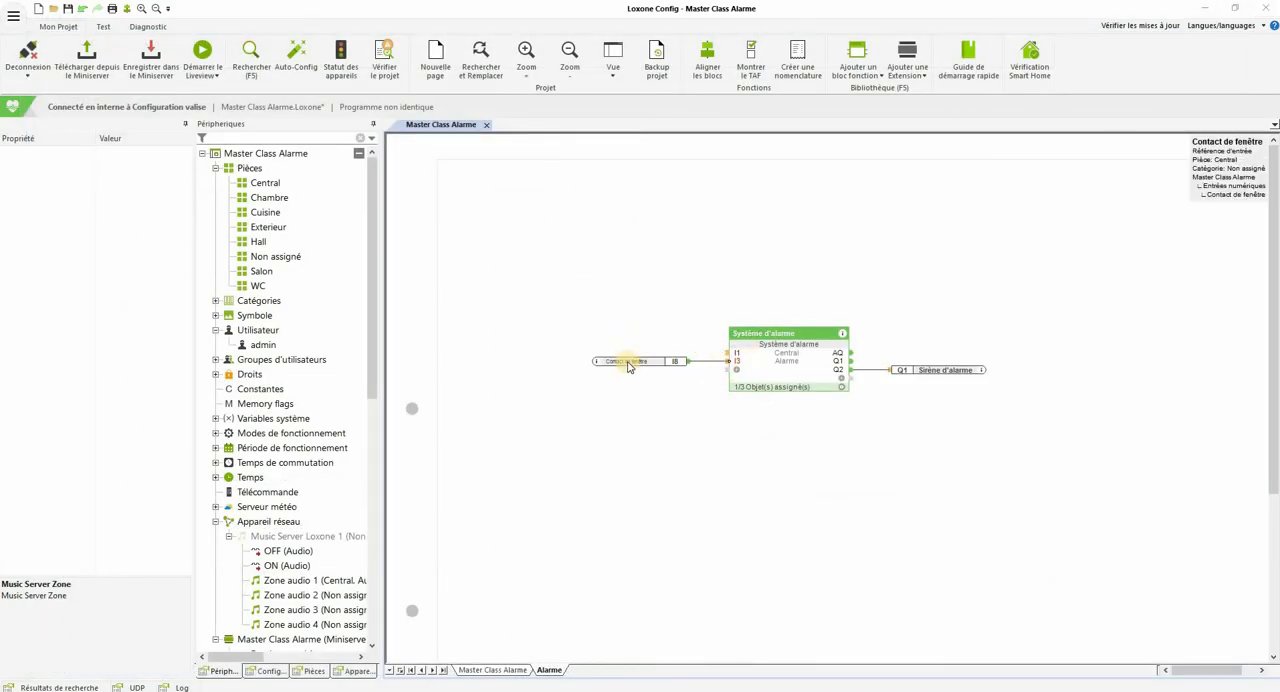
left_click(737, 364)
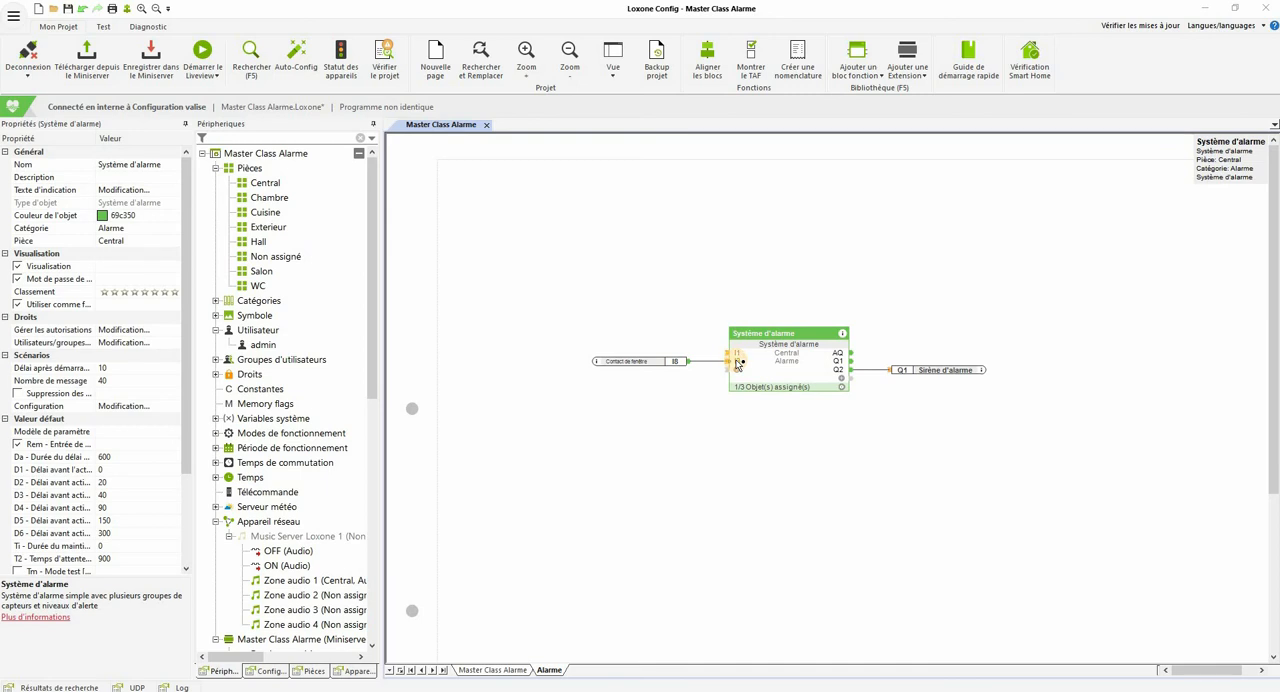
Step: Read the help descriptions of the alarm block's trigger, arming, delayed arming, reset, acknowledgement and disable inputs
left_click(843, 335)
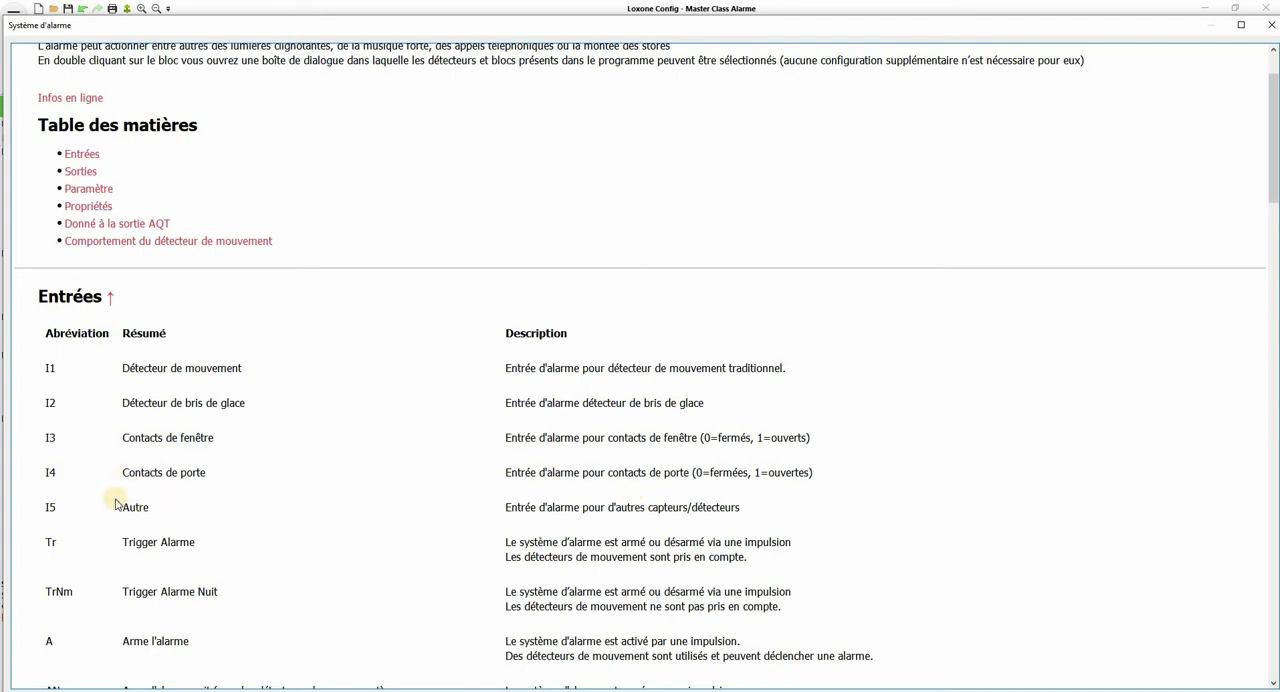
scroll(115, 498, "down", 3)
scroll(117, 490, "down", 2)
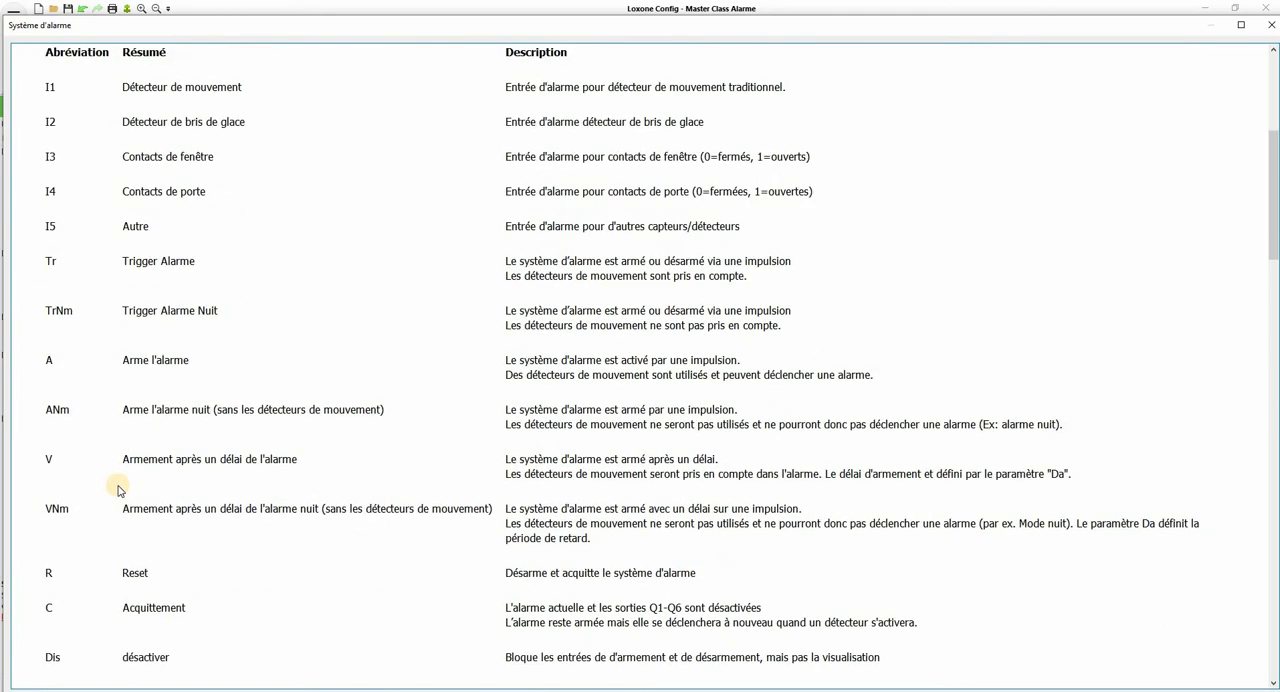
scroll(117, 489, "down", 4)
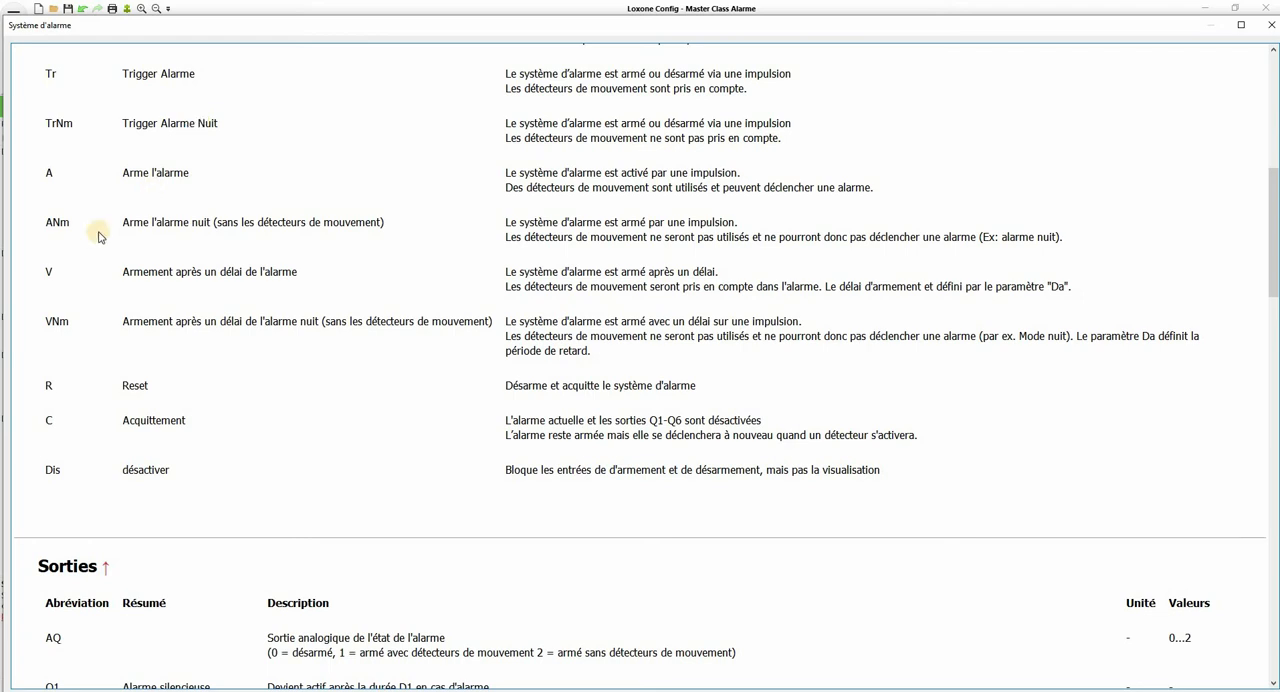
scroll(90, 235, "up", 4)
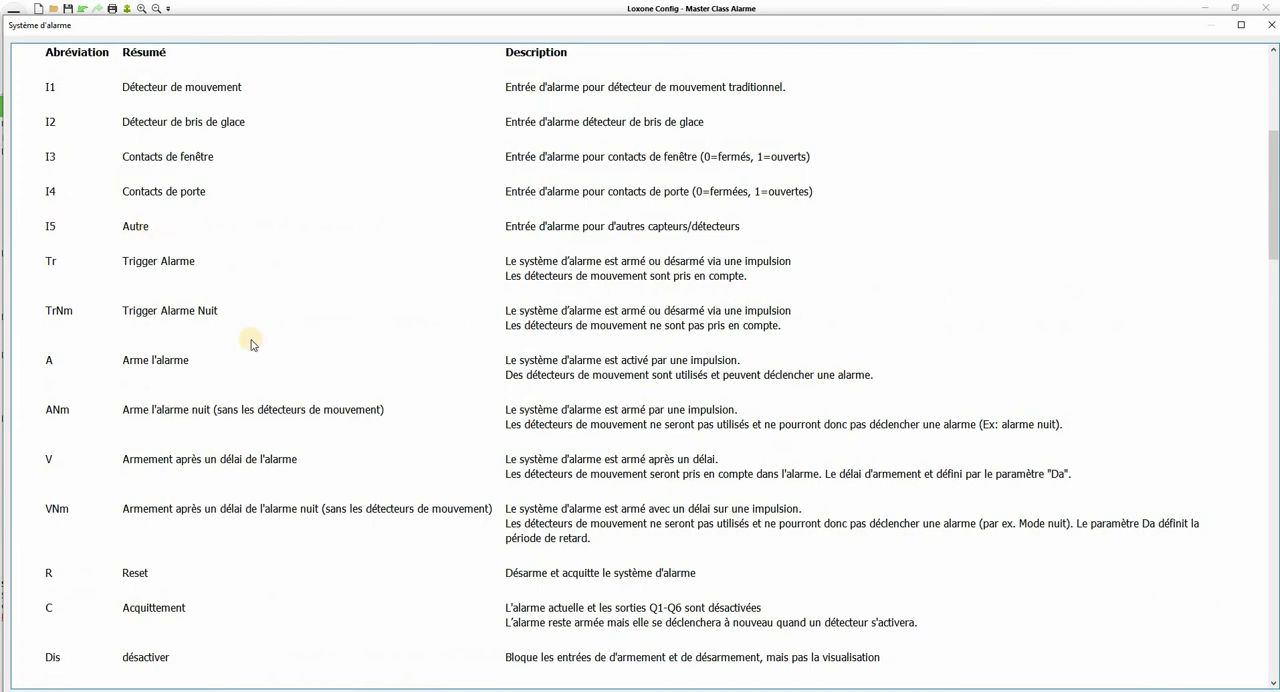
scroll(243, 337, "down", 2)
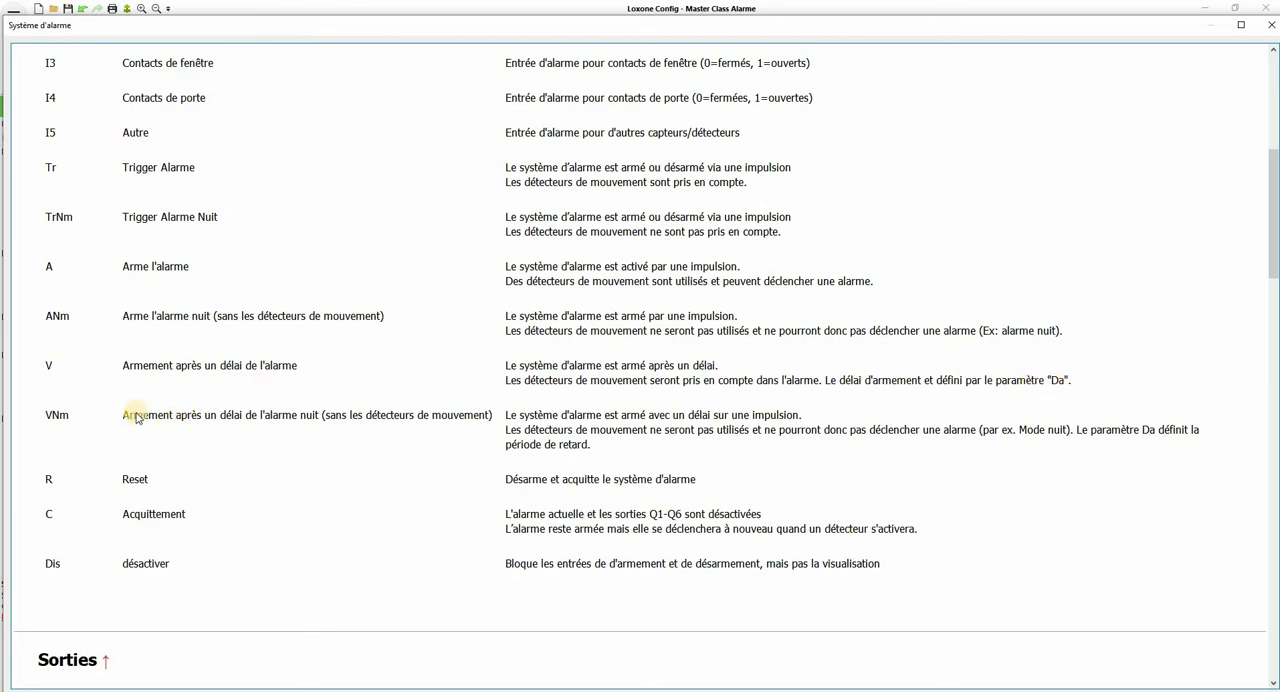
scroll(150, 405, "down", 2)
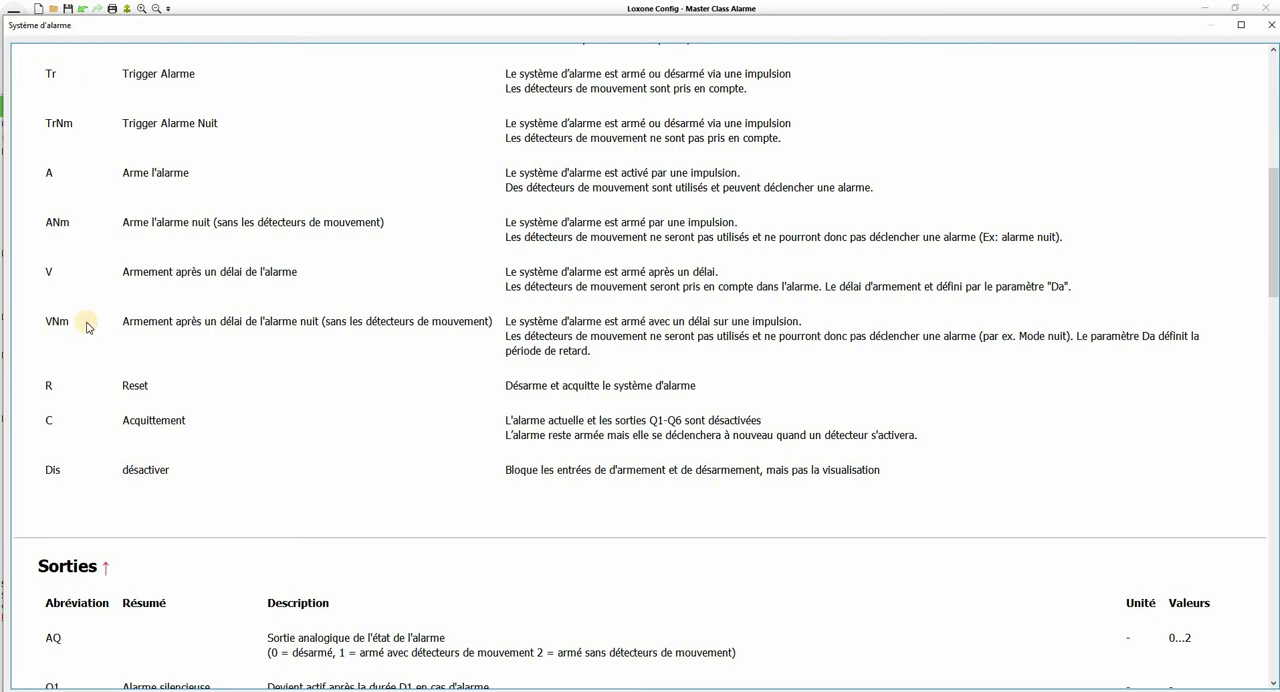
Step: Read the Sorties section of the alarm block's help, covering outputs AQ to AQT
scroll(87, 327, "down", 5)
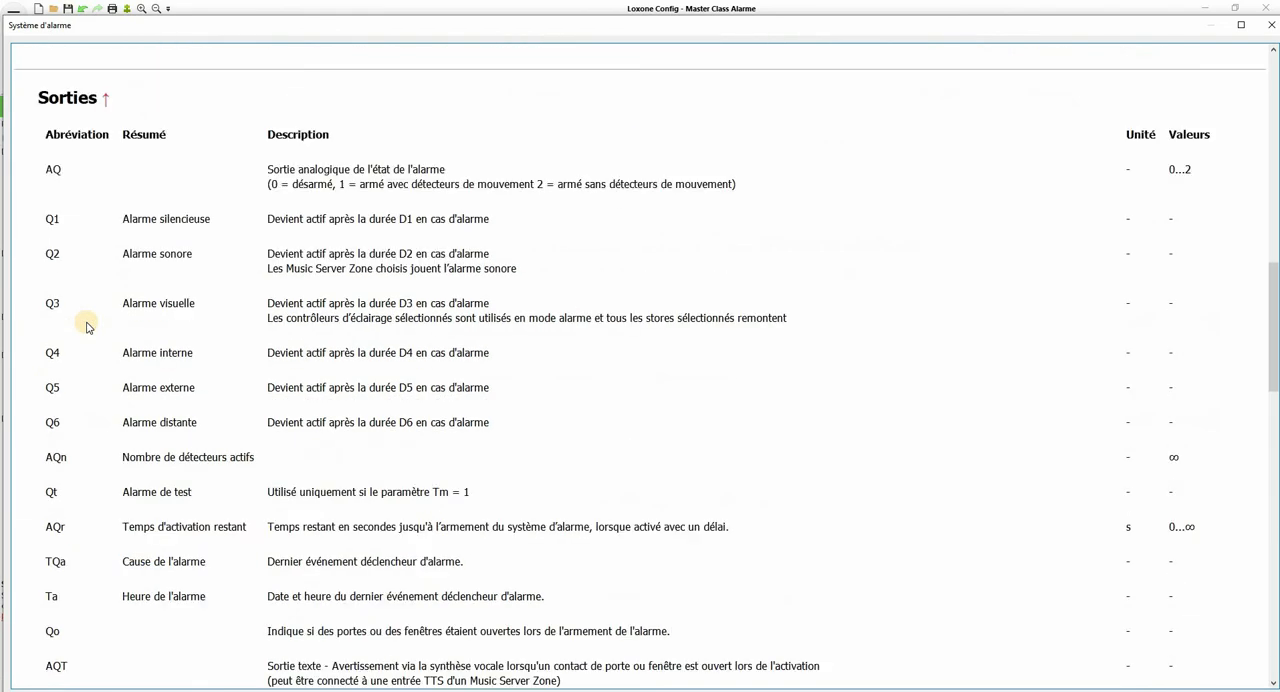
scroll(87, 327, "down", 1)
scroll(86, 323, "up", 1)
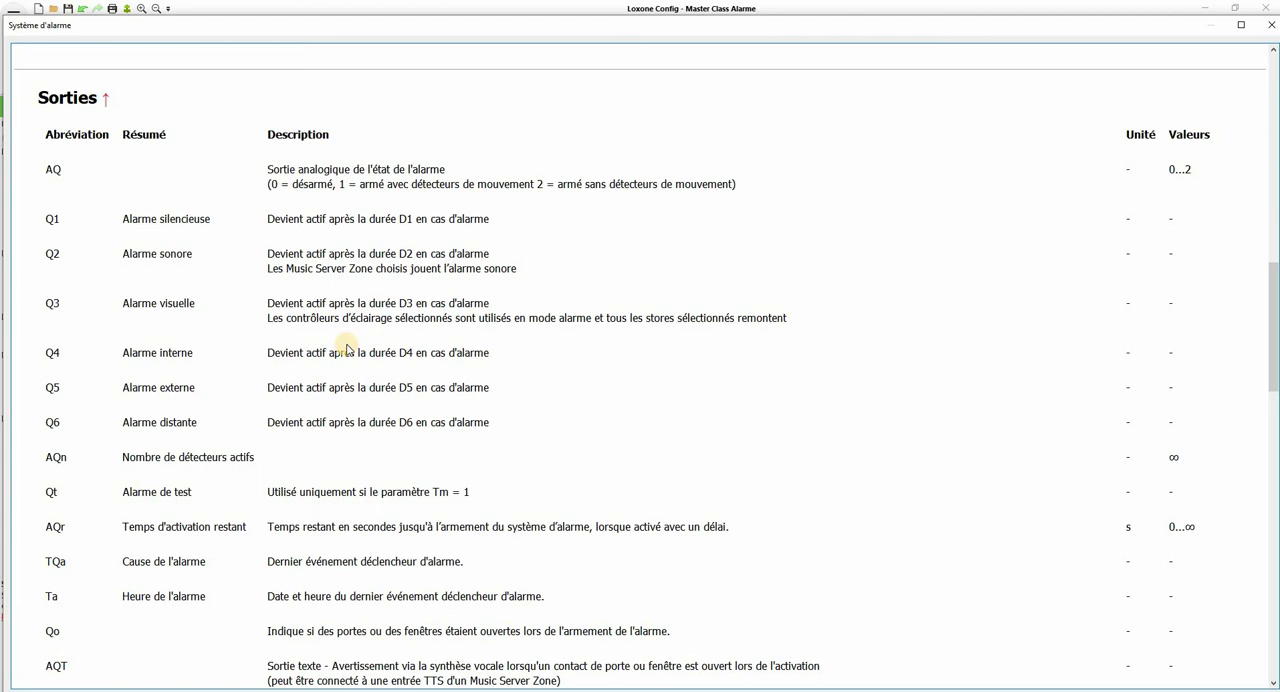
Step: Review the help descriptions of the remaining activation time, alarm cause, Qo and AQT outputs, and close the help page
scroll(346, 348, "down", 1)
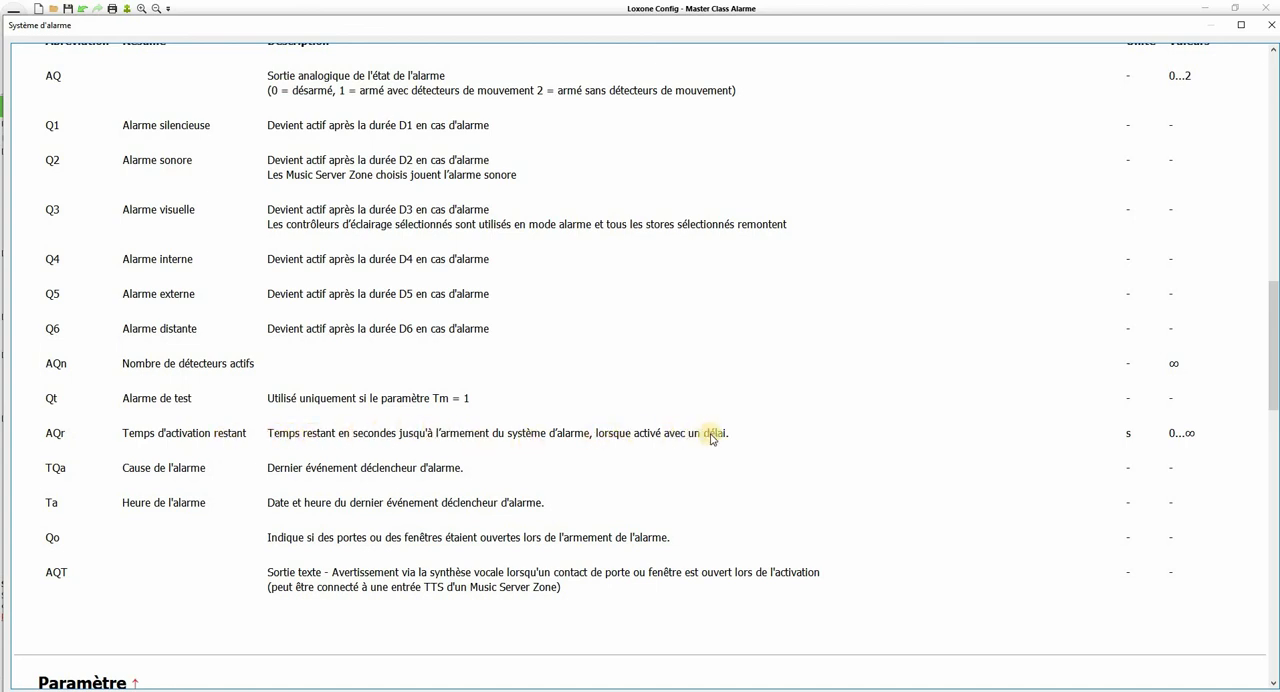
scroll(826, 435, "up", 2)
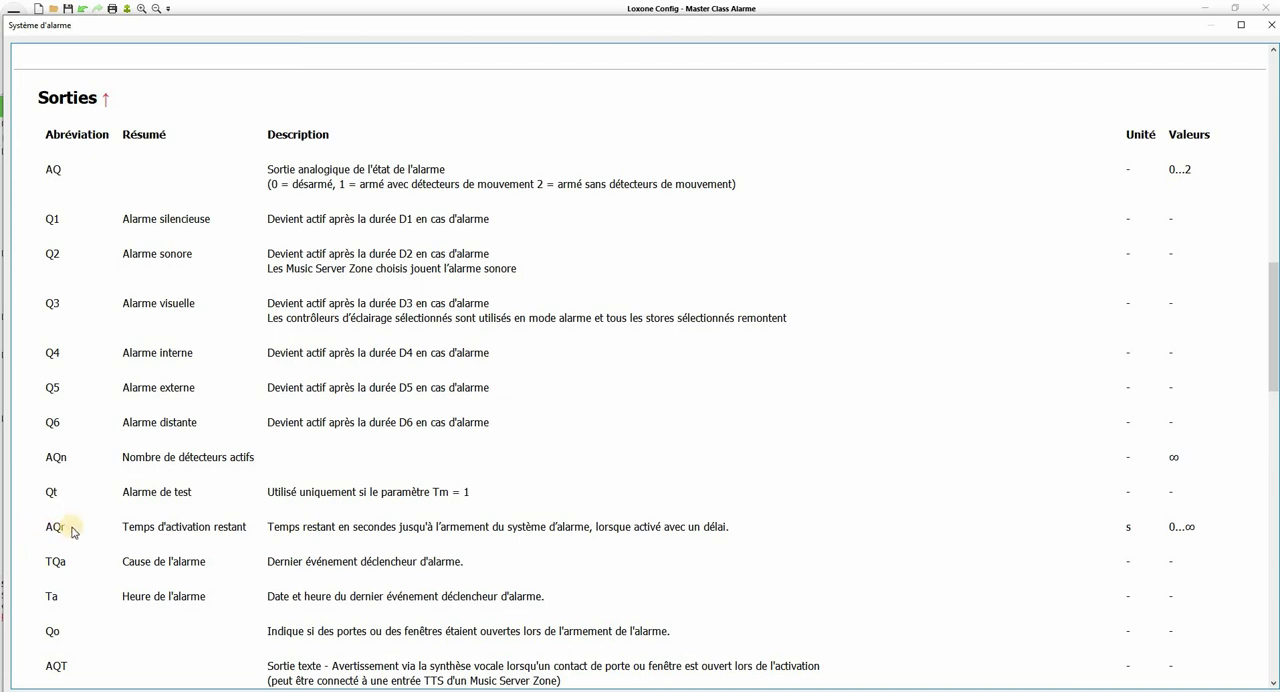
scroll(58, 495, "down", 1)
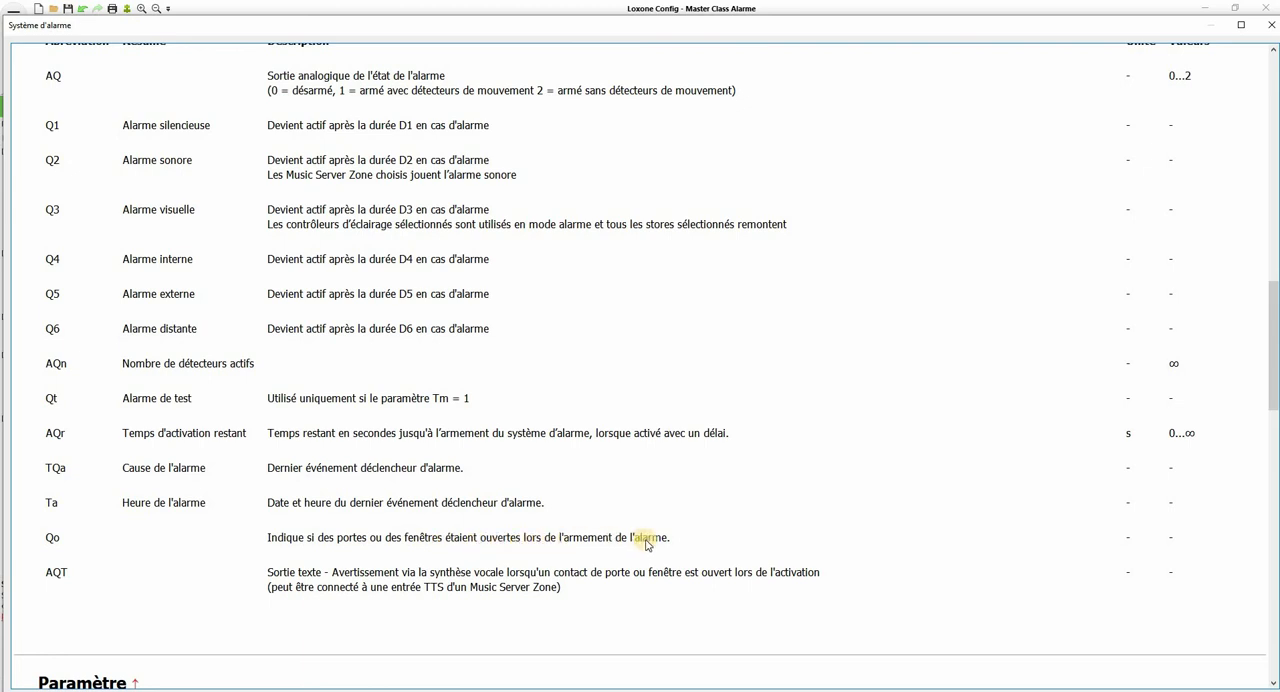
scroll(645, 545, "down", 1)
scroll(42, 568, "up", 1)
scroll(110, 580, "down", 1)
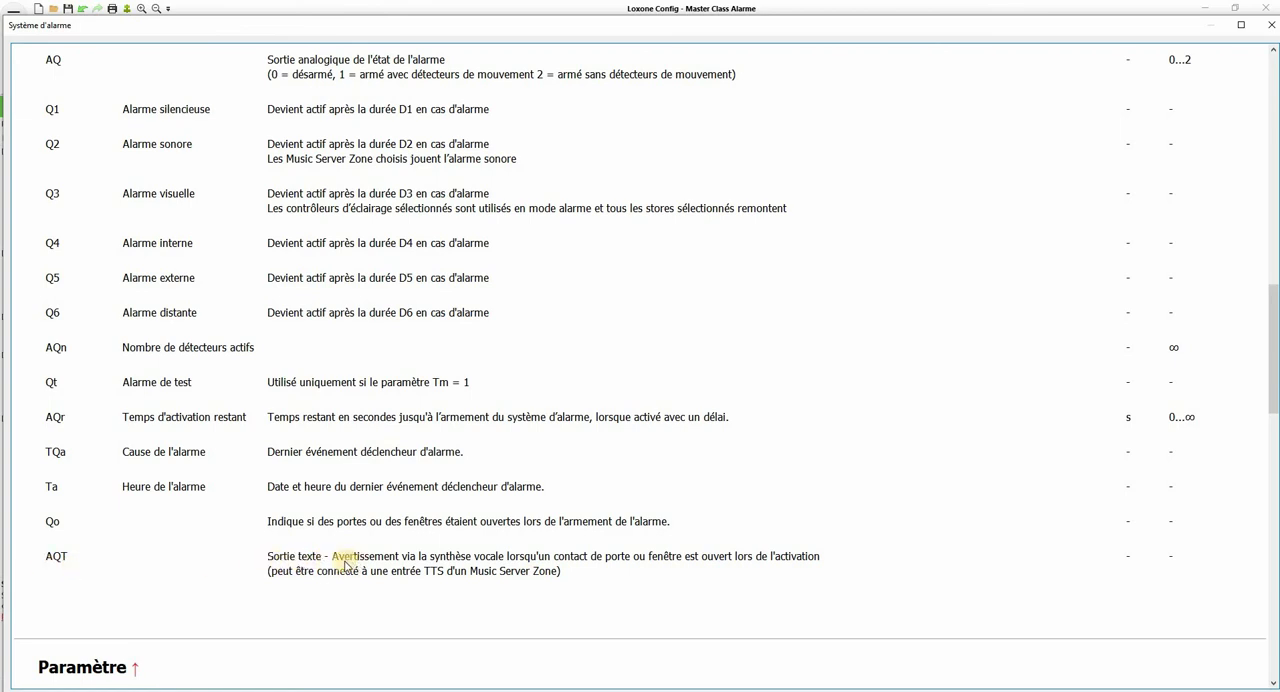
left_click(1271, 25)
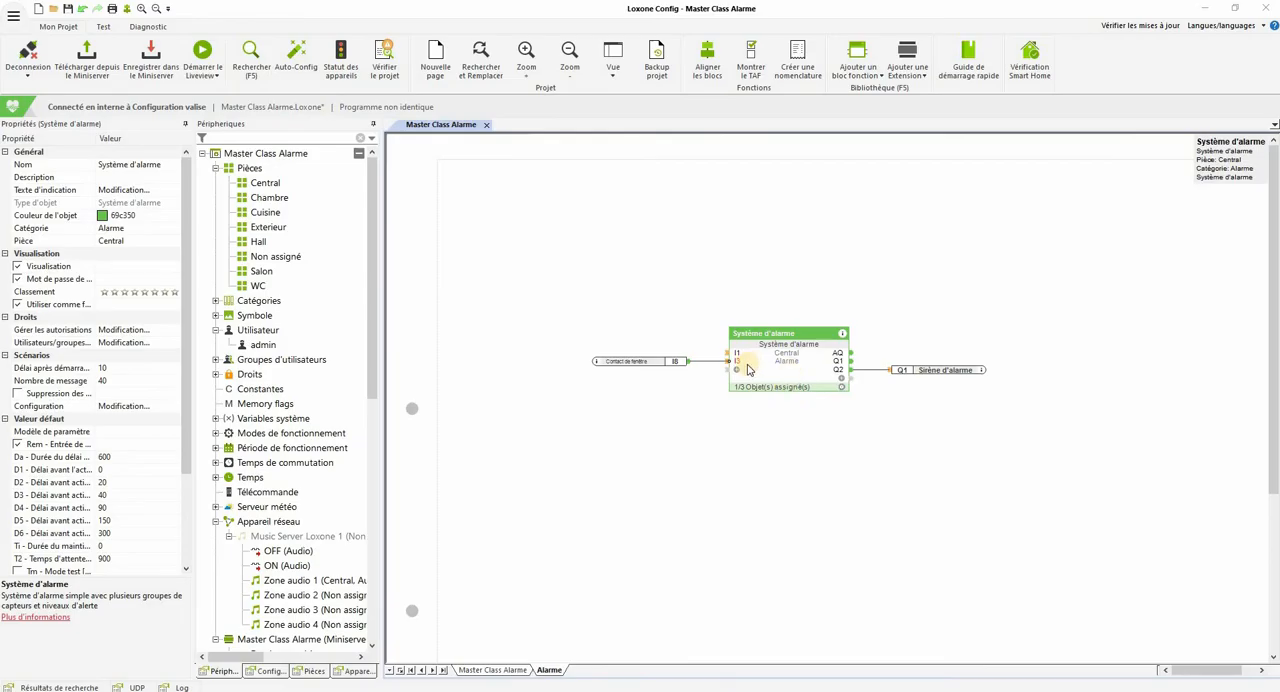
Step: Show the arming input A on the Système d'alarme block and connect digital input Entrée 1 to it
left_click(215, 522)
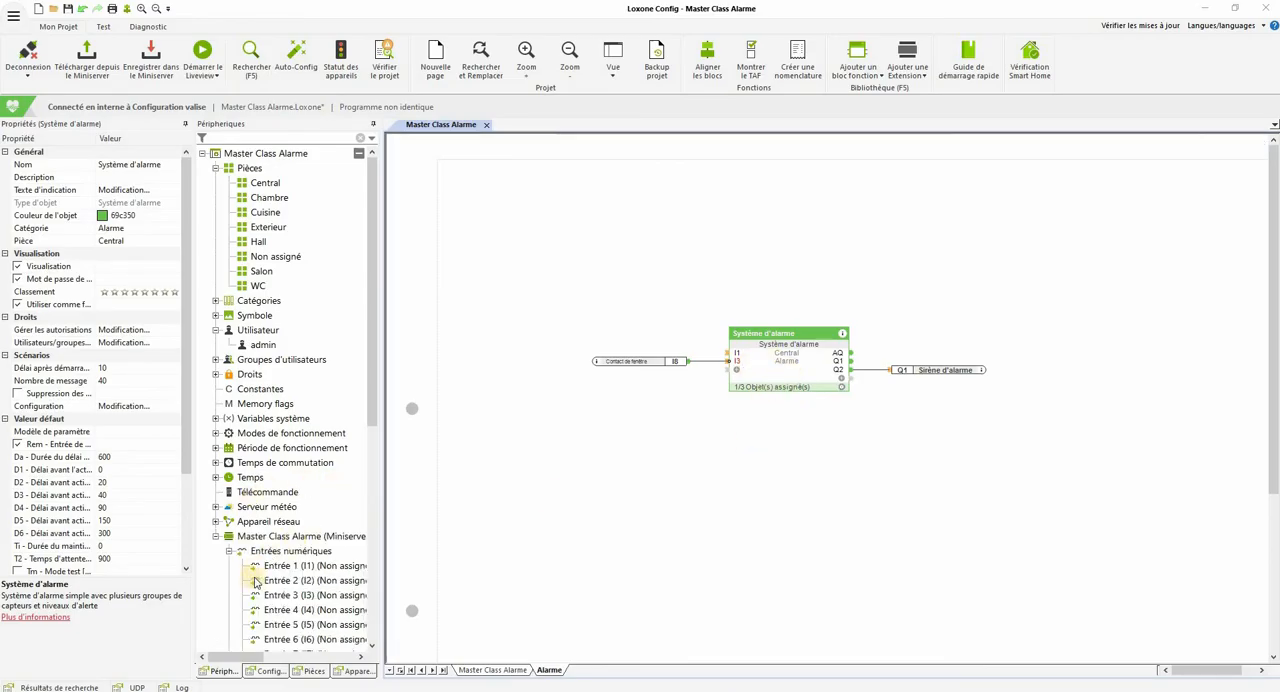
left_click(739, 393)
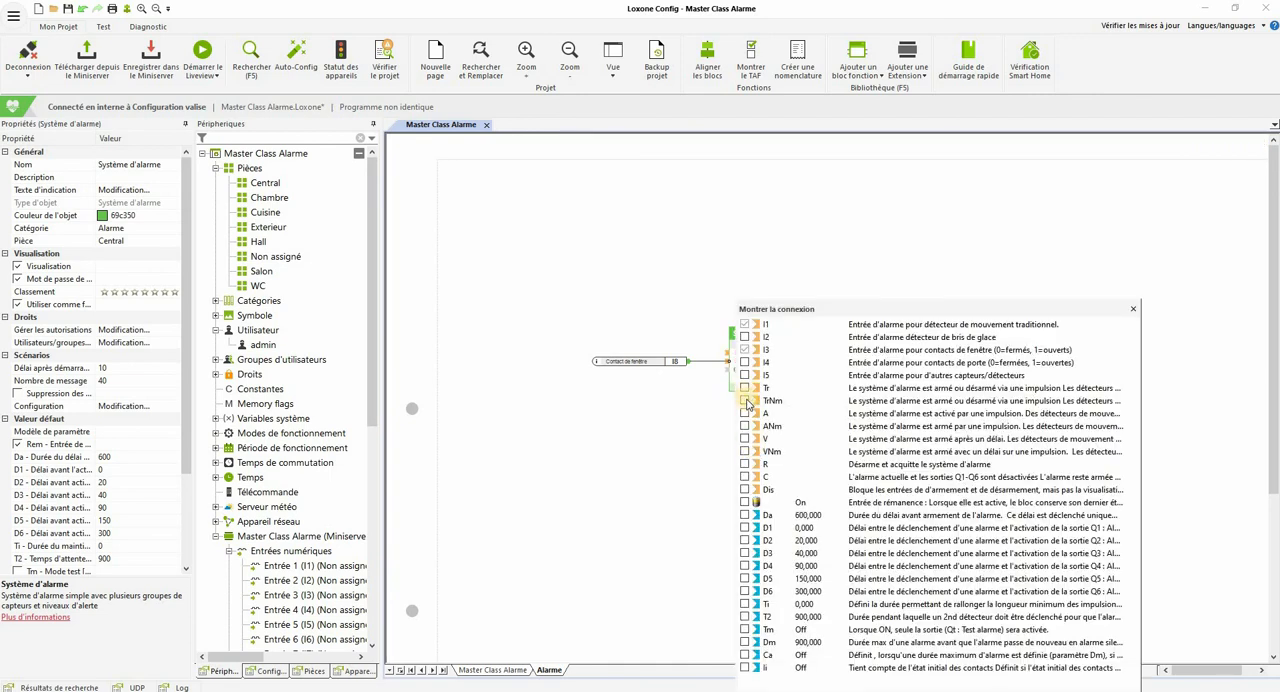
left_click(744, 413)
left_click(416, 484)
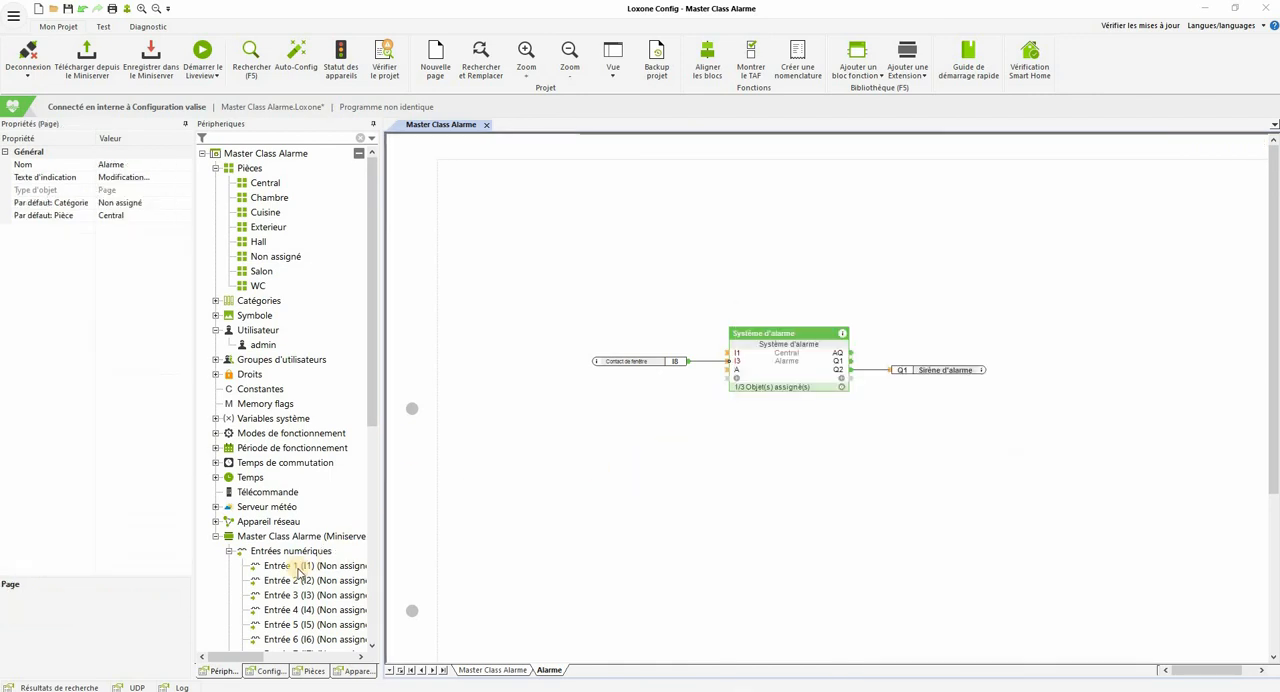
left_click_drag(300, 566, 736, 371)
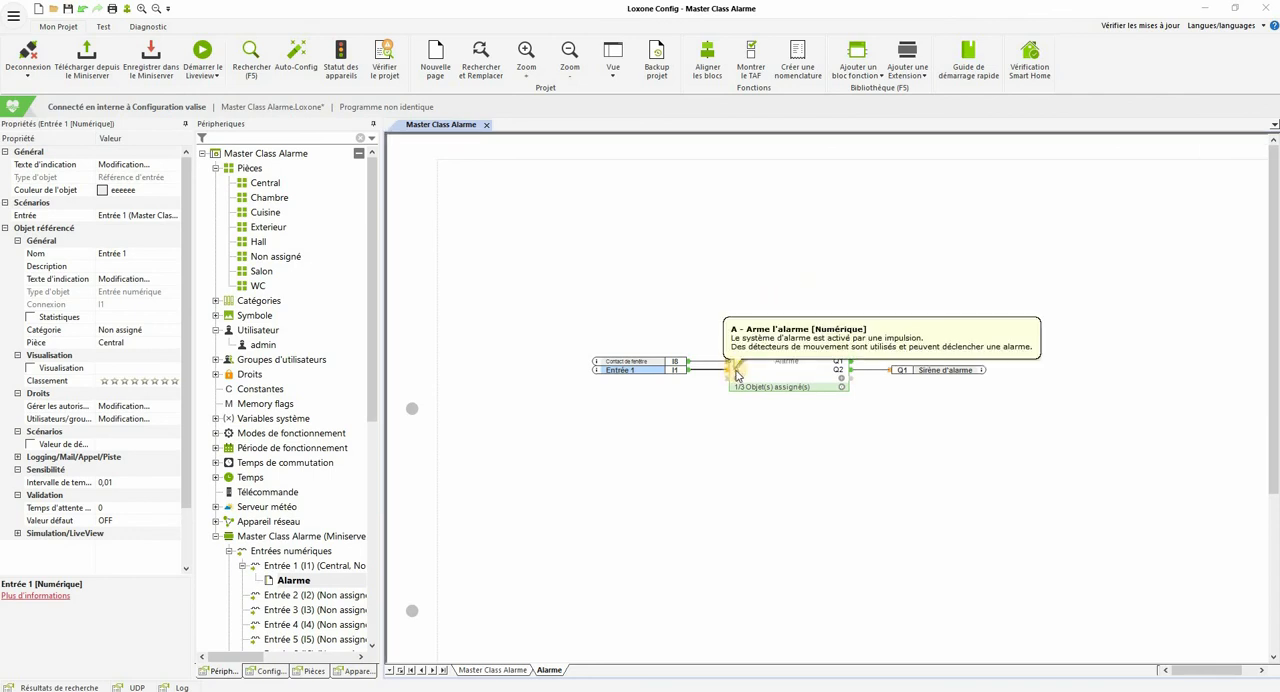
Step: Show the AQT text output on the Système d'alarme block
left_click(842, 376)
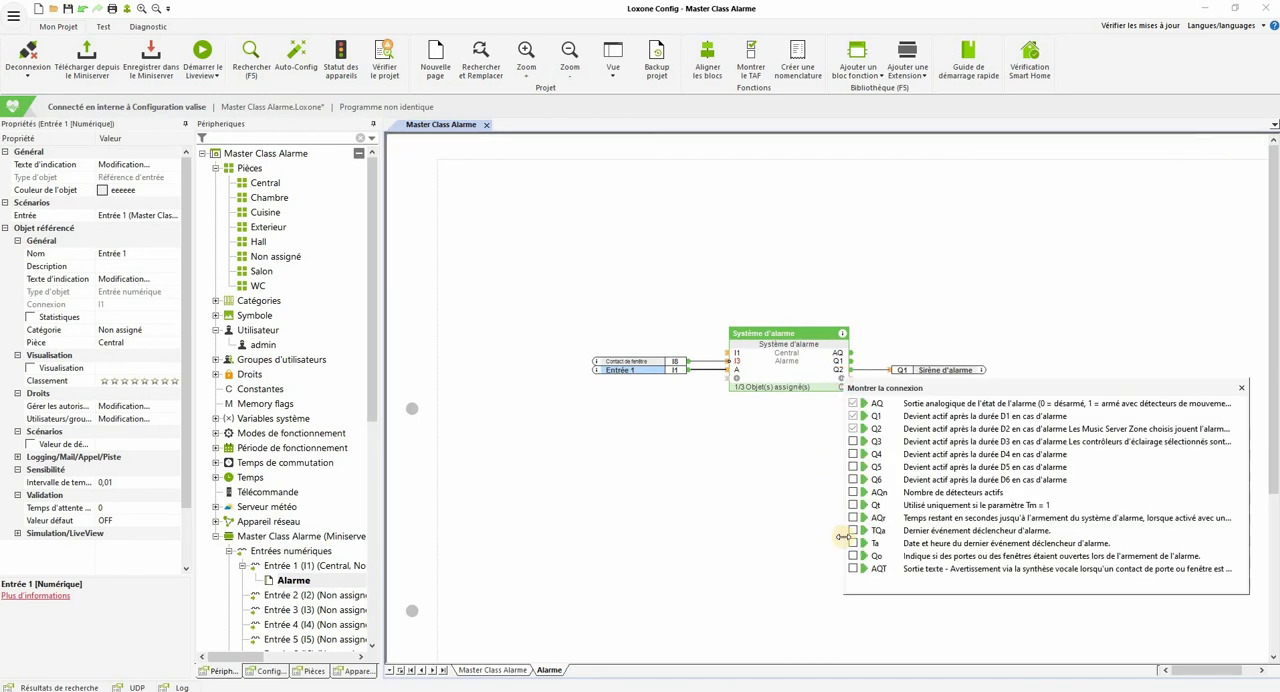
left_click(852, 570)
left_click(714, 531)
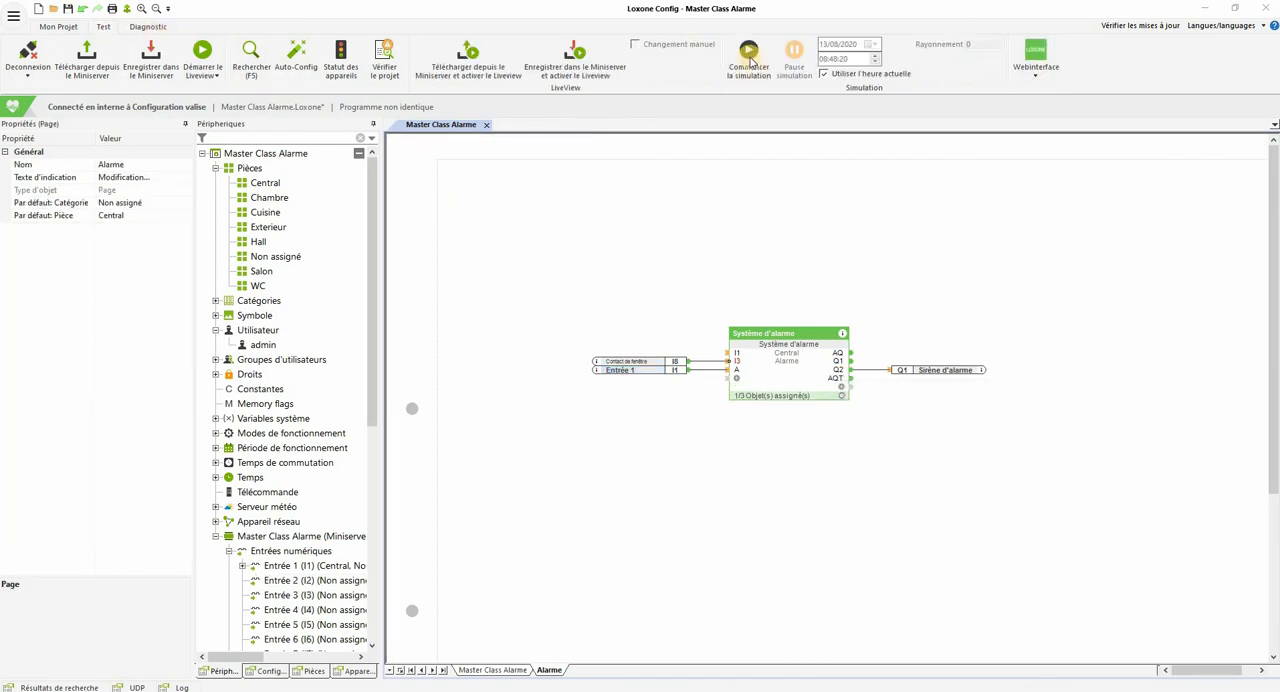
Step: Start the simulation and set Entrée 1's simulation display type to Bouton poussoir
left_click(748, 57)
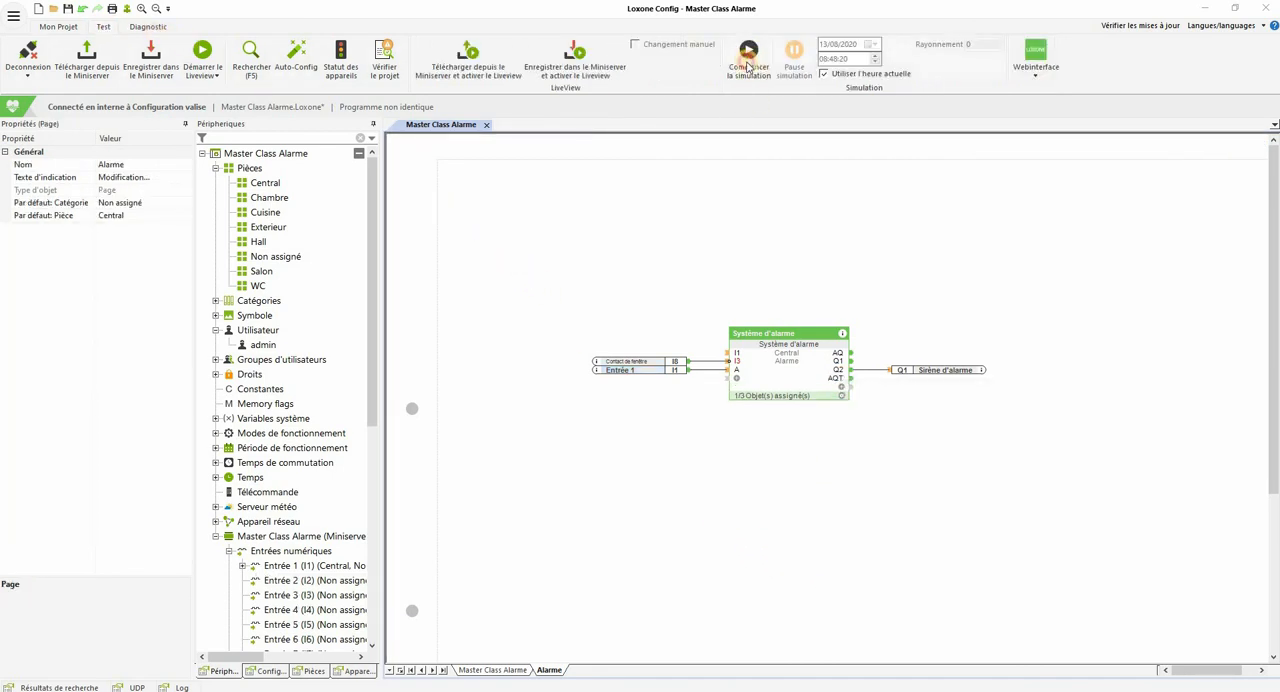
left_click(628, 370)
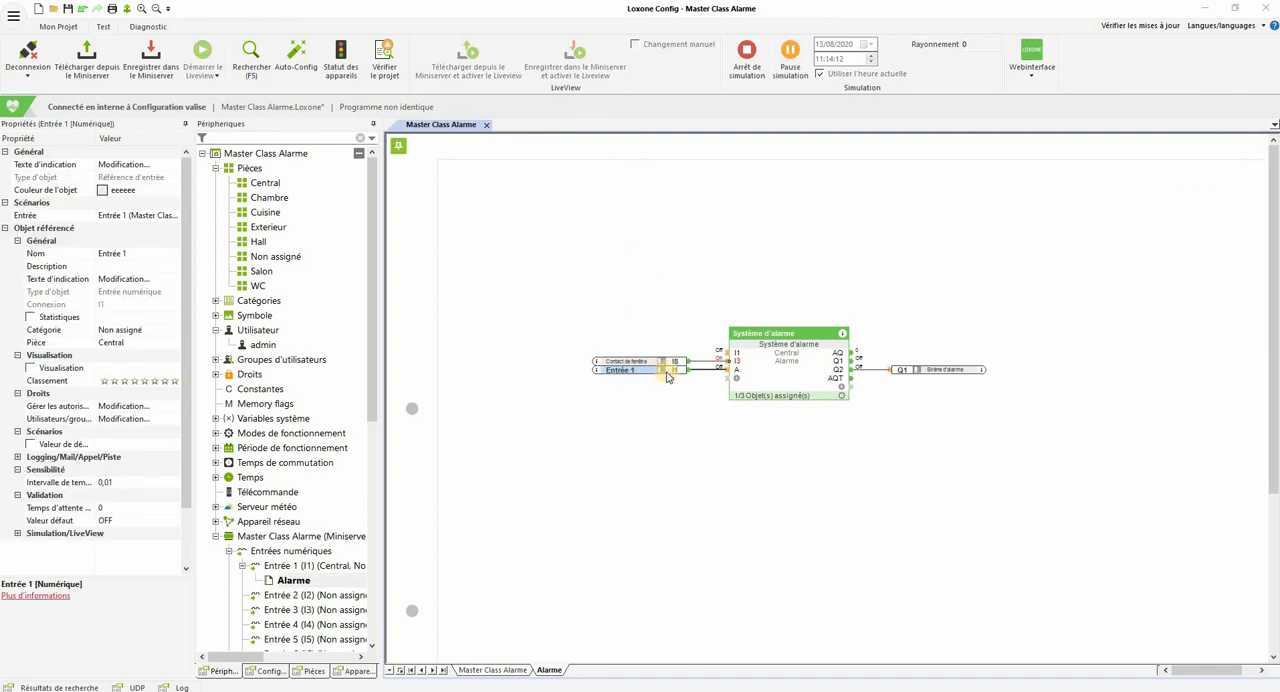
left_click(17, 533)
left_click(170, 548)
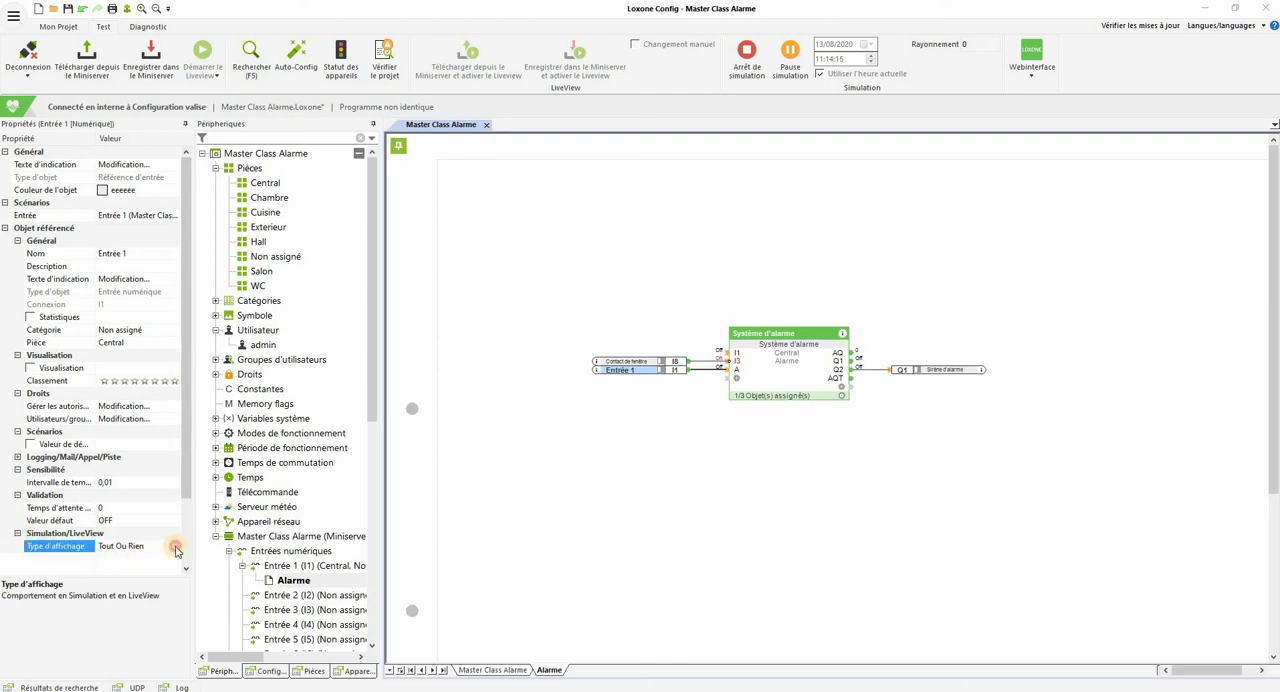
left_click(176, 547)
left_click(153, 560)
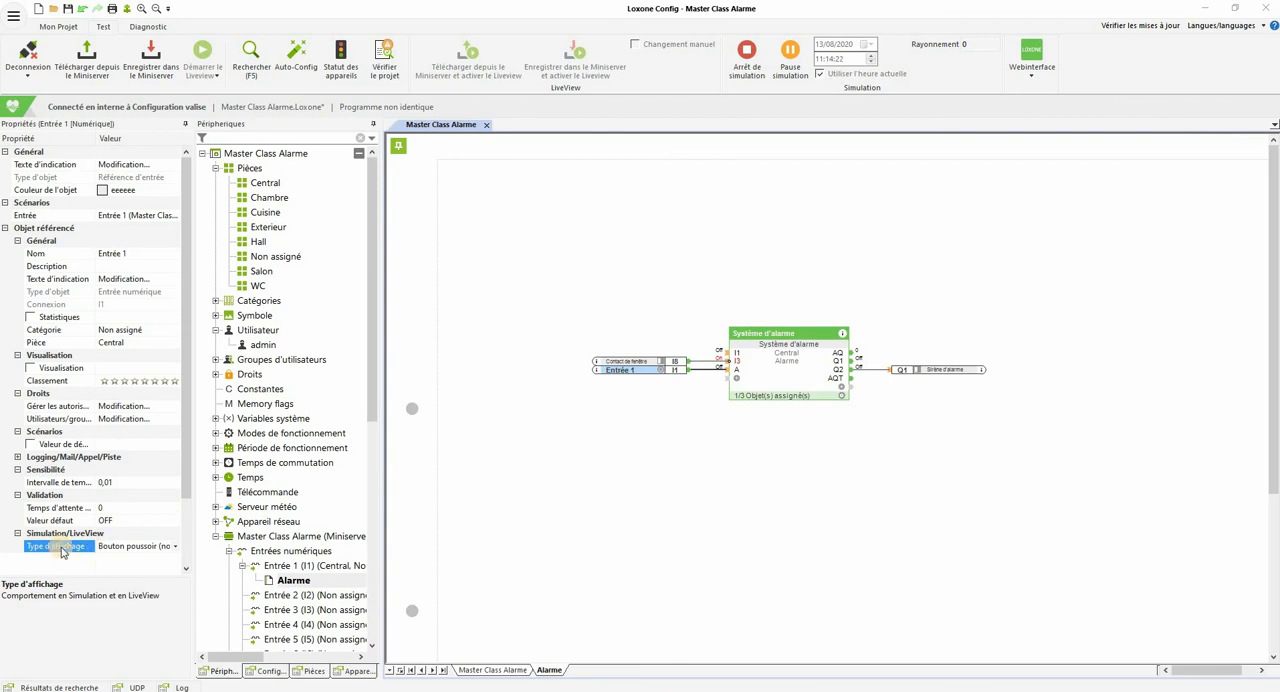
Step: Arm the alarm by pulsing Entrée 1 in the simulation, and examine the AQT text output and the Q2 siren output
left_click(661, 375)
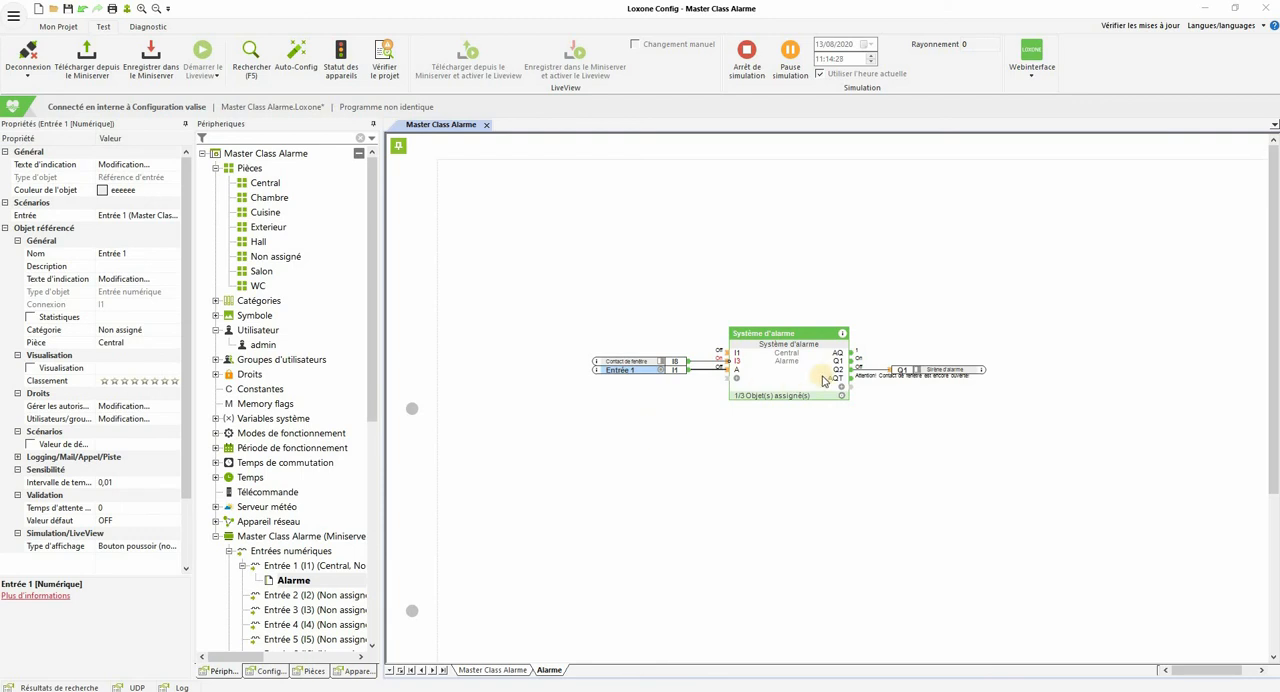
left_click(918, 369)
scroll(936, 424, "up", 2)
scroll(800, 343, "up", 2)
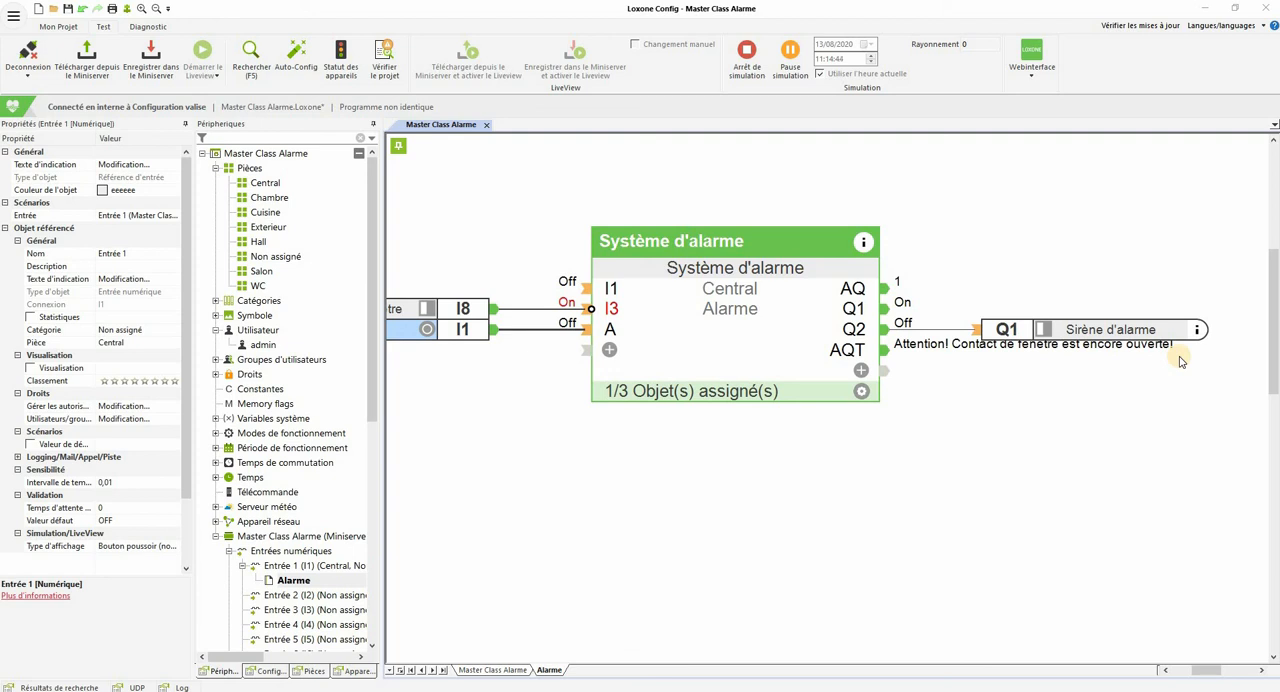
scroll(1181, 362, "up", 3)
scroll(1175, 372, "down", 2)
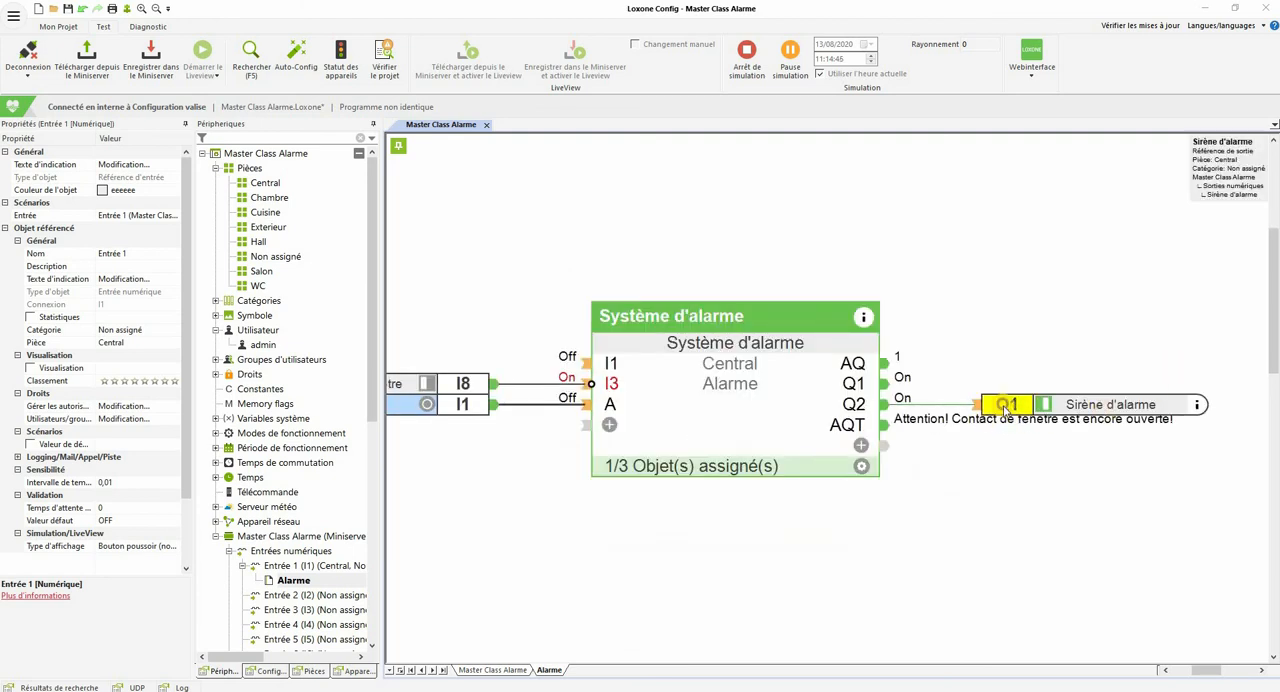
Step: Move the Sirène d'alarme output reference slightly upward, clear of the AQT output text
left_click_drag(1002, 406, 1004, 394)
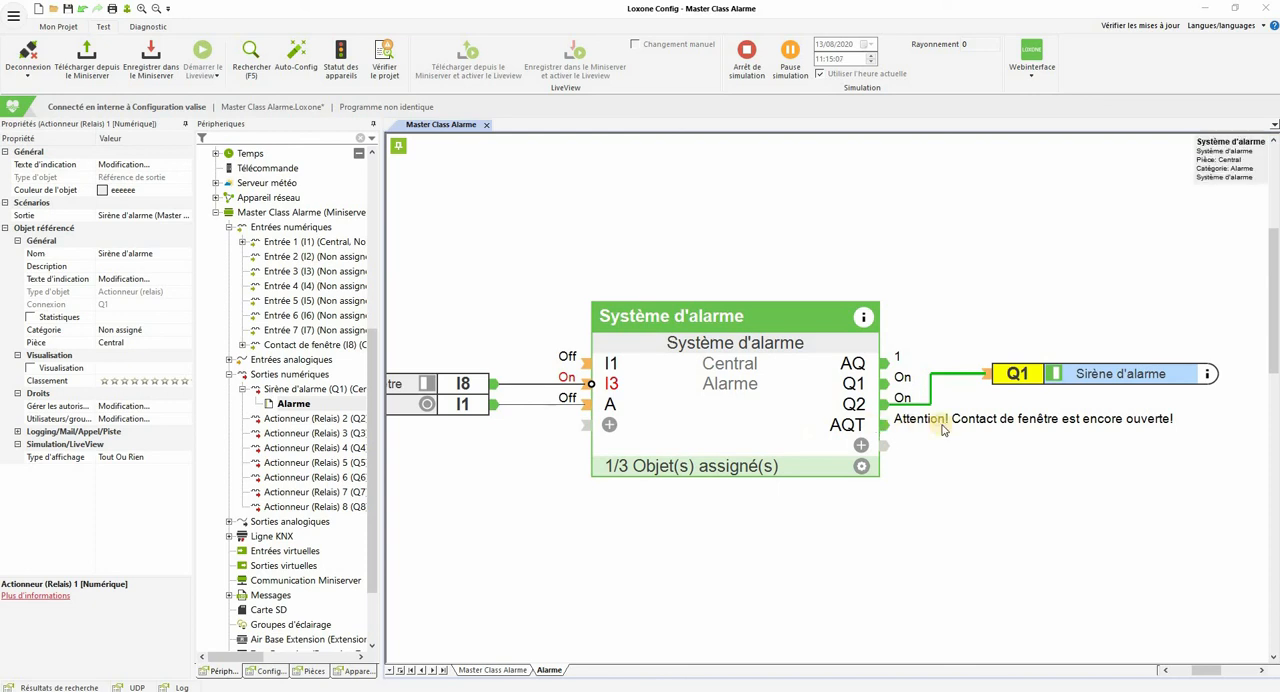
scroll(941, 425, "down", 4)
scroll(940, 424, "up", 4)
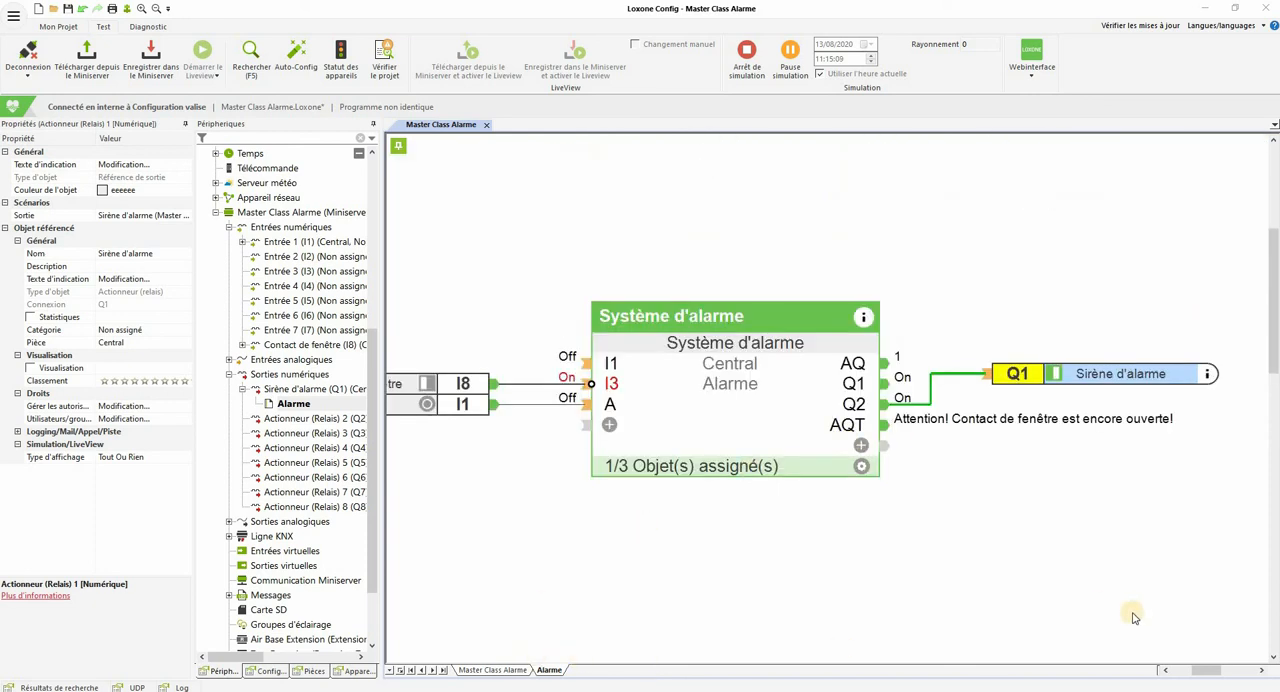
scroll(1115, 612, "down", 1, "ctrl")
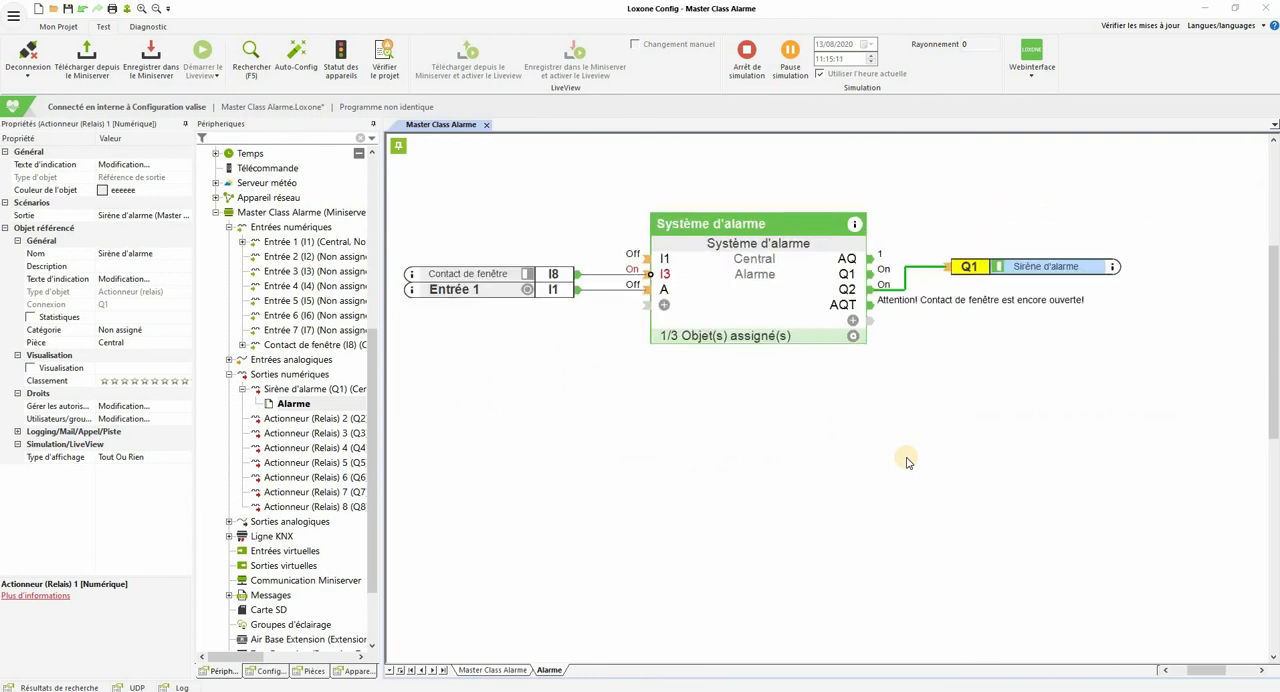
Step: Leave the simulation and place Zone audio 1 of the Music Server on the page beside the alarm block
scroll(300, 318, "up", 3)
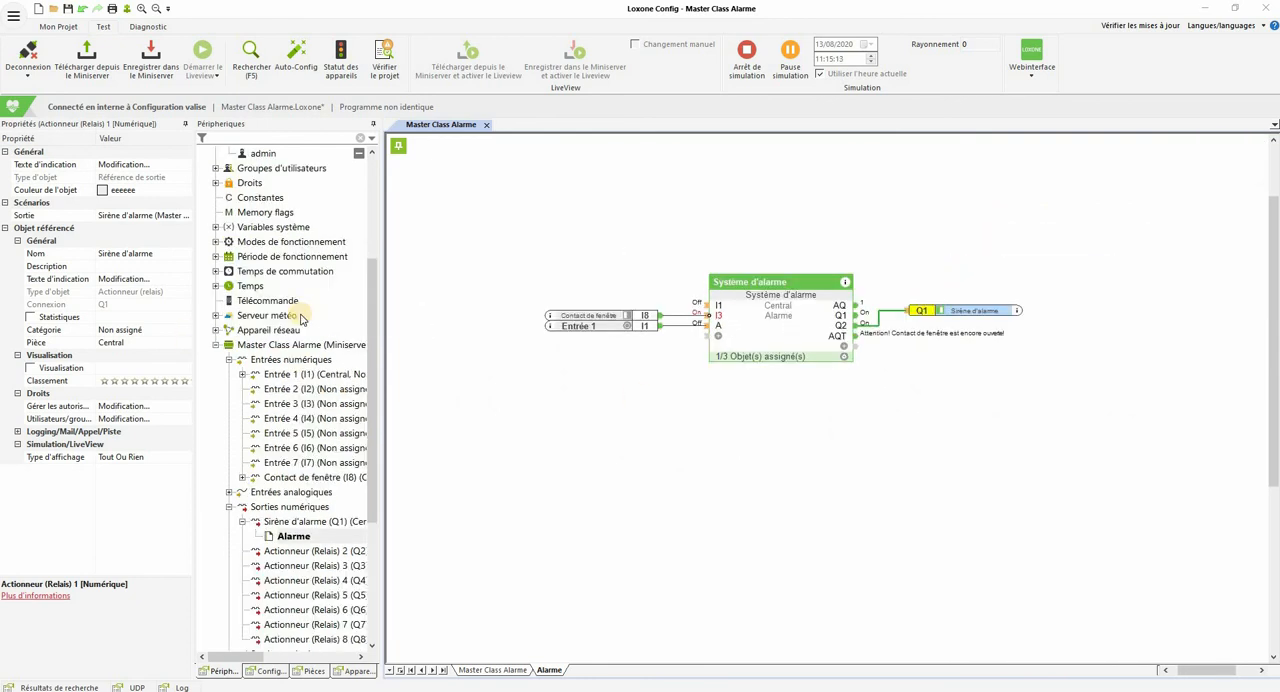
scroll(300, 318, "up", 5)
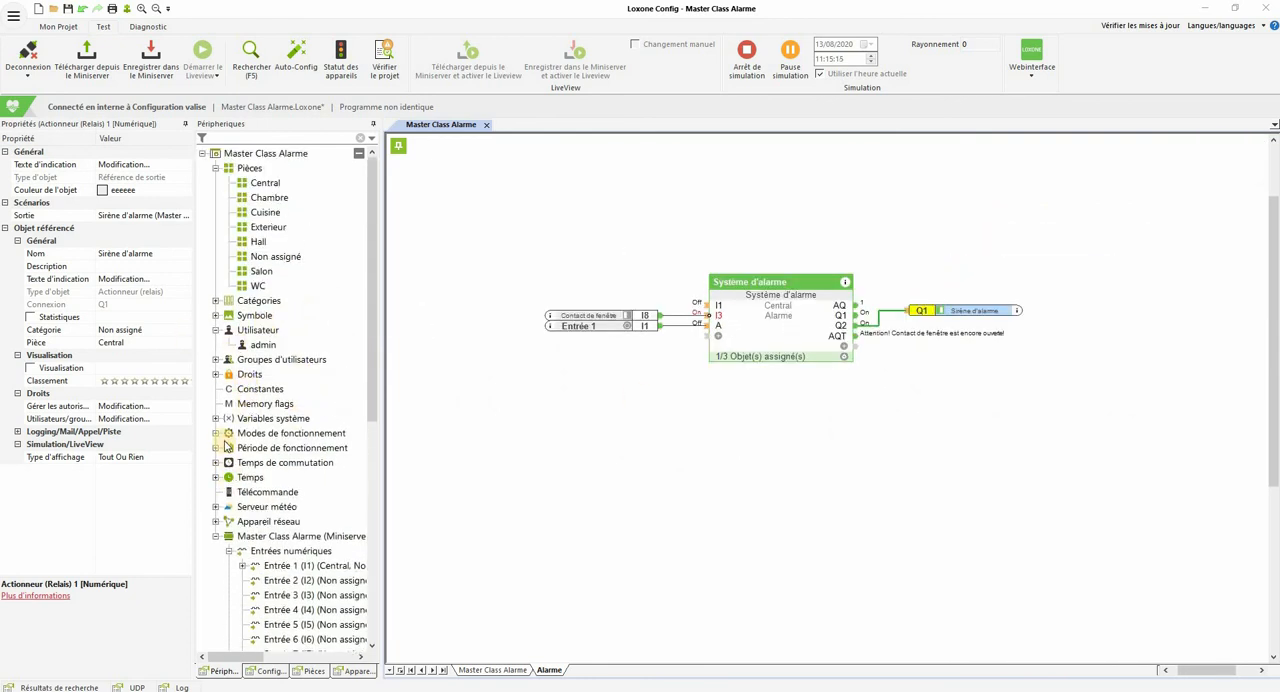
scroll(230, 487, "down", 1)
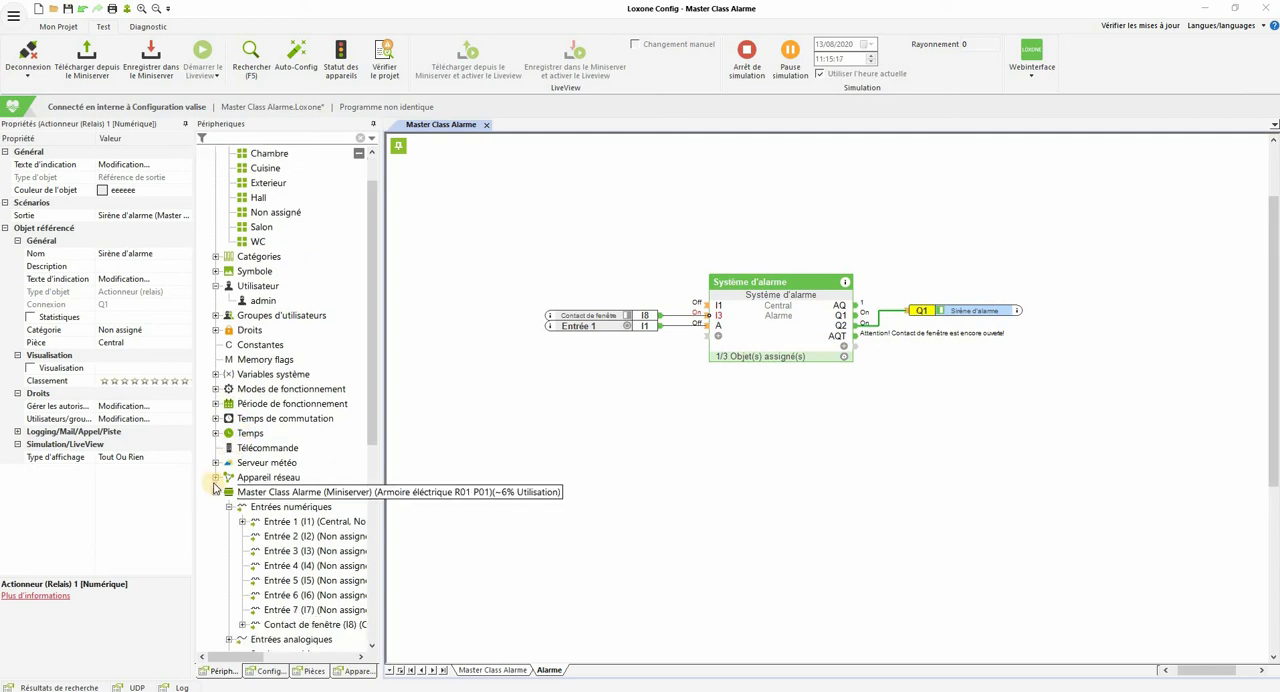
left_click(215, 477)
left_click(228, 492)
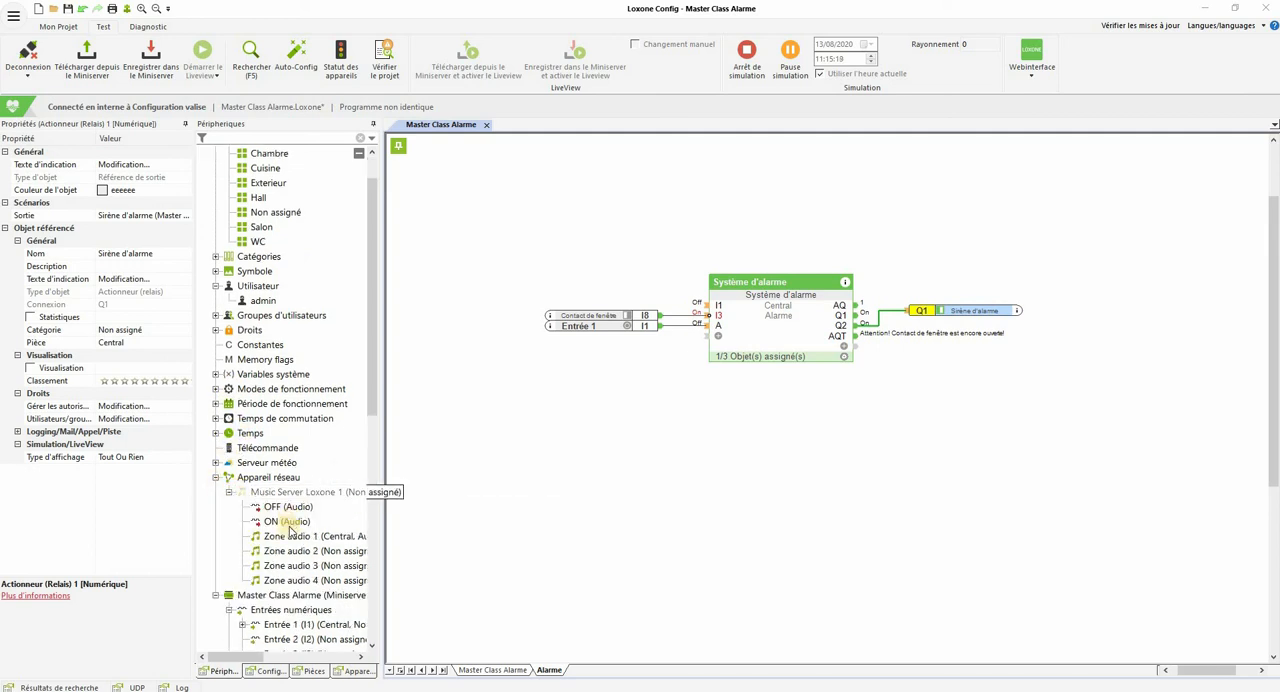
left_click_drag(686, 495, 908, 323)
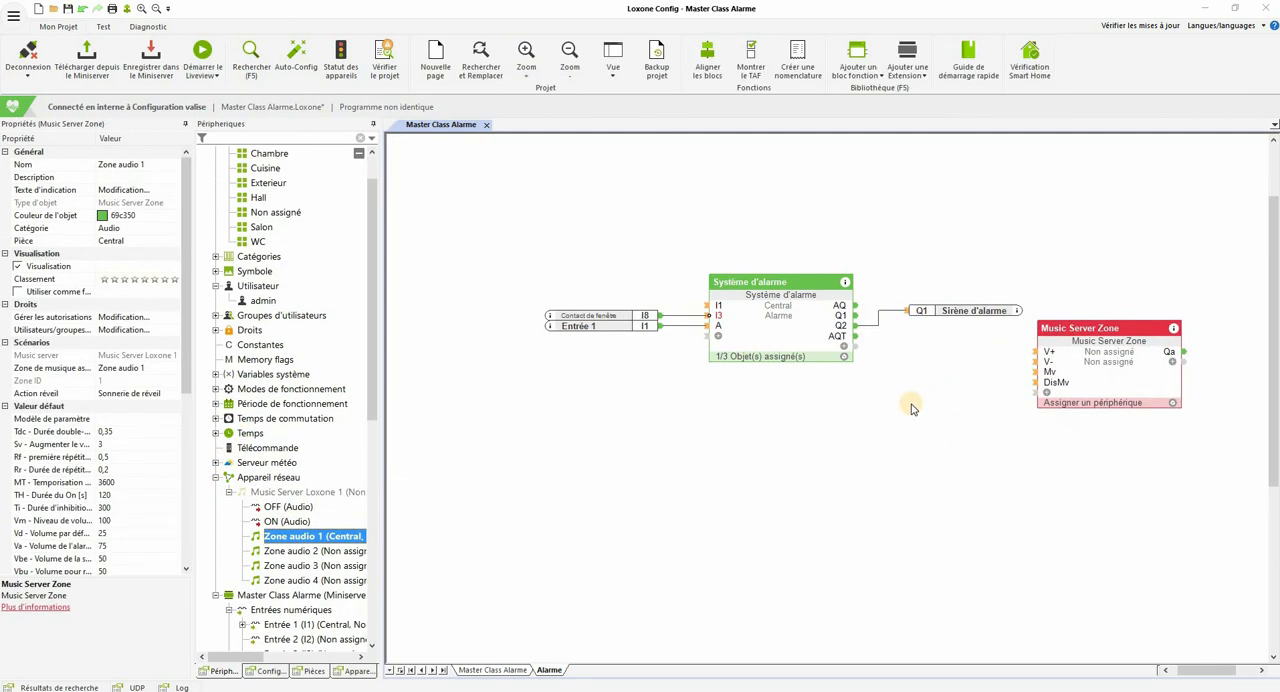
Step: Show the TTS input on the Zone audio 1 block and connect the alarm block's AQT output to it
left_click(1047, 403)
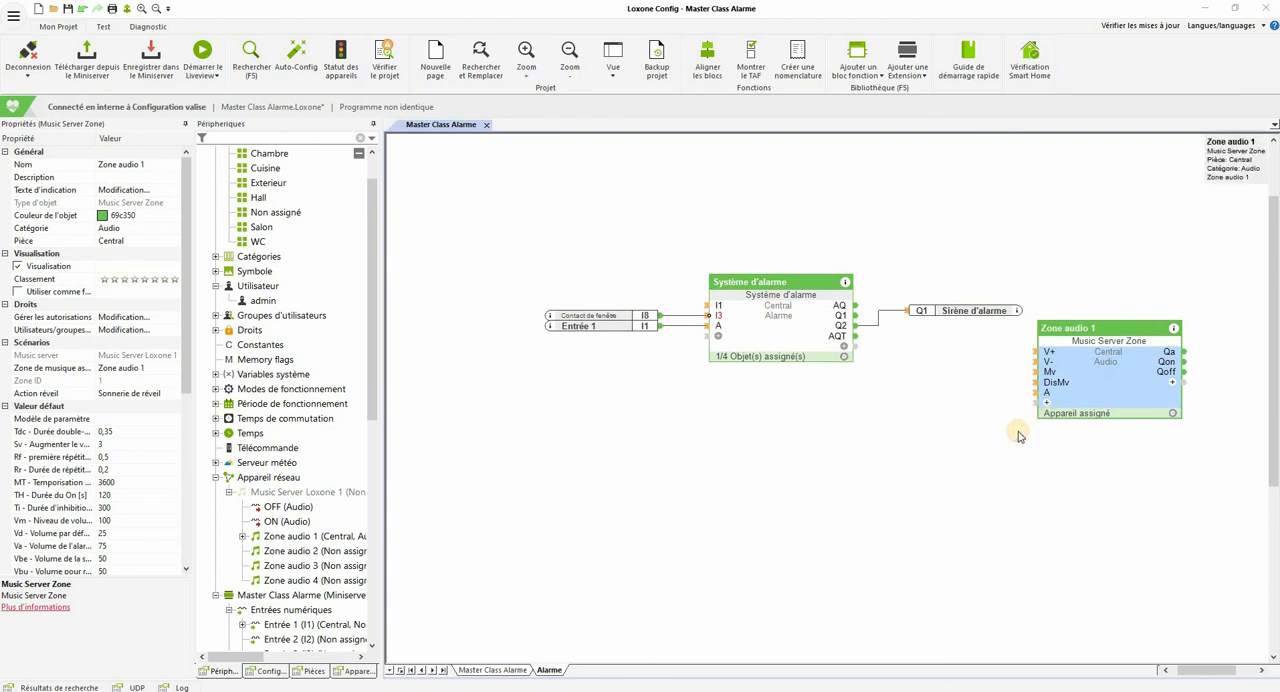
left_click(853, 474)
left_click_drag(858, 337, 1047, 392)
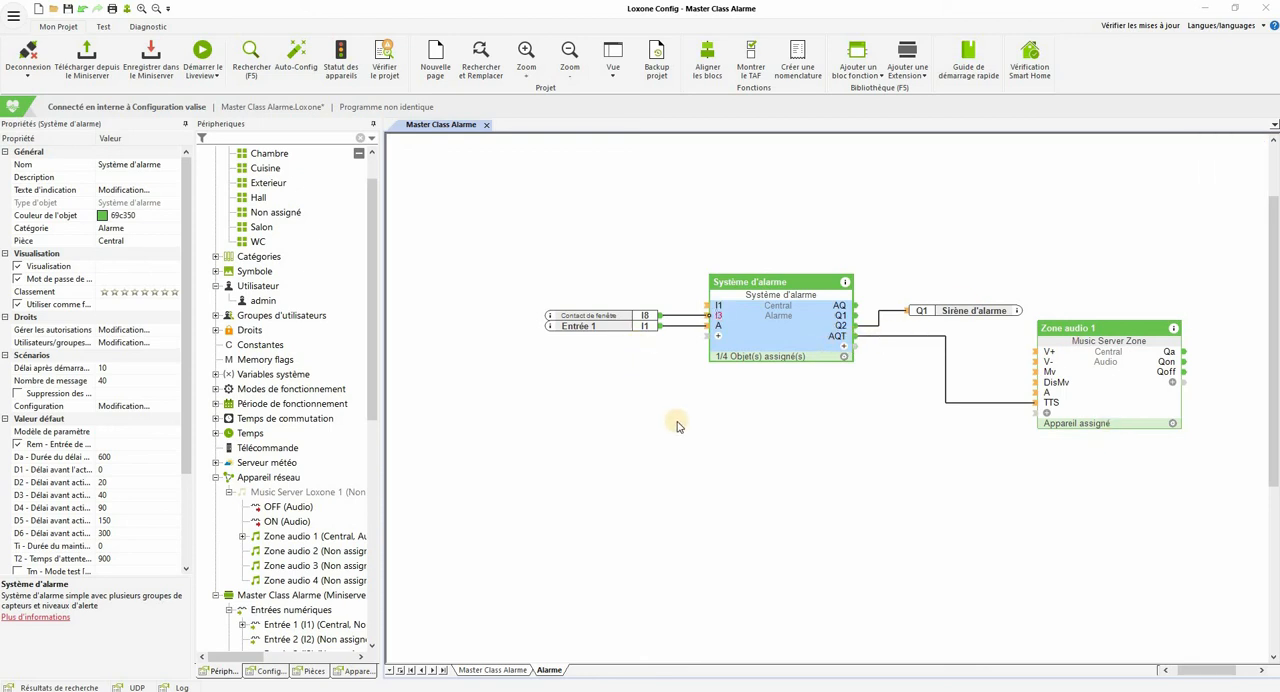
Step: Read the Paramètre section of the alarm block's help, covering the arming delay, D1 to D6, Ti, T2, Tm, Dm, Ca and Ii
left_click(845, 285)
scroll(374, 325, "down", 20)
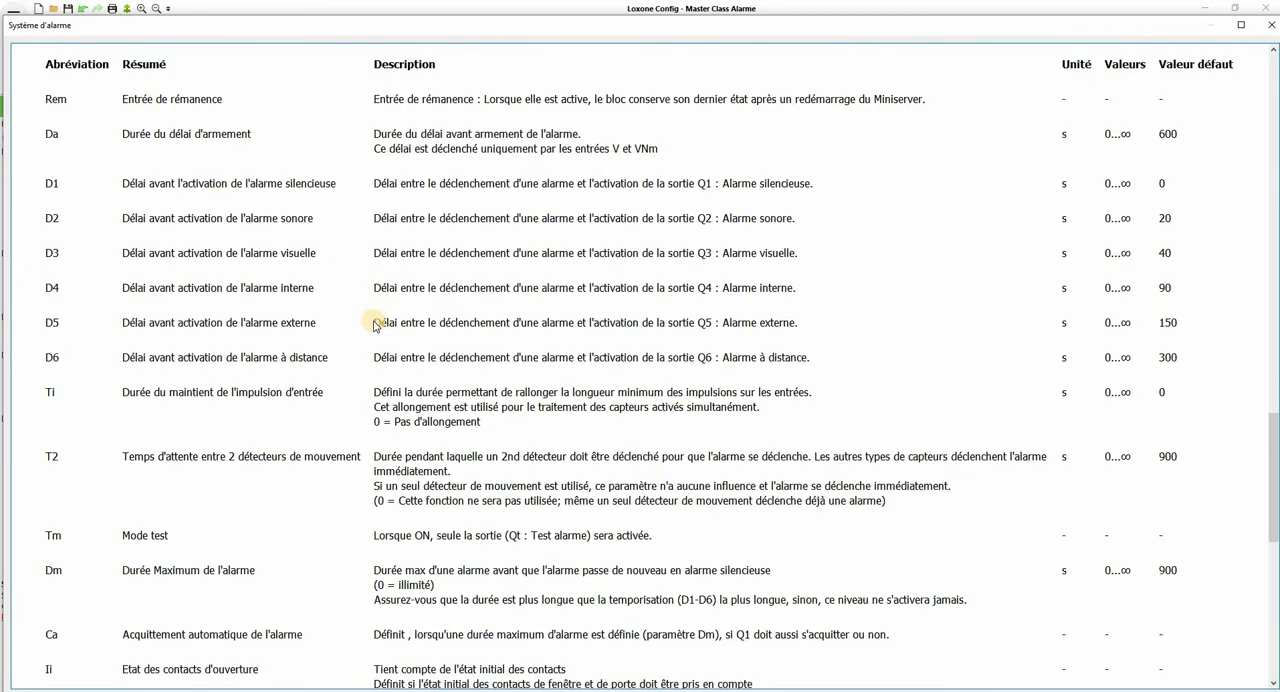
scroll(374, 325, "up", 2)
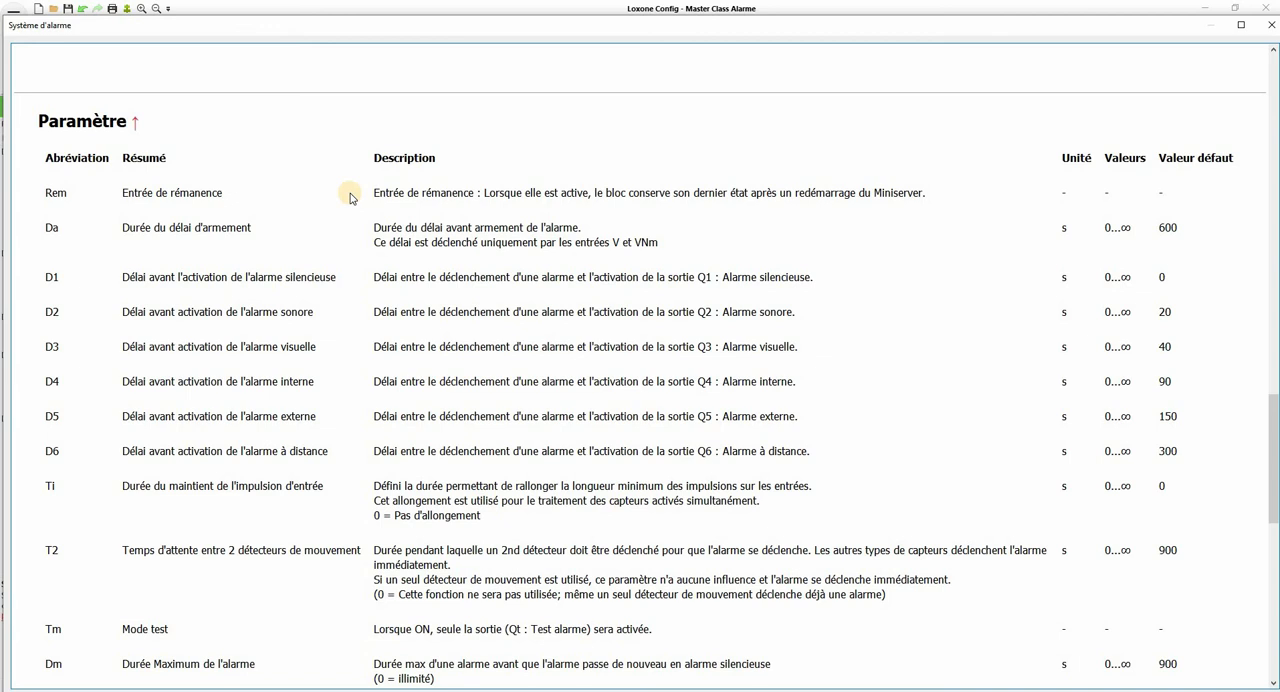
double_click(409, 26)
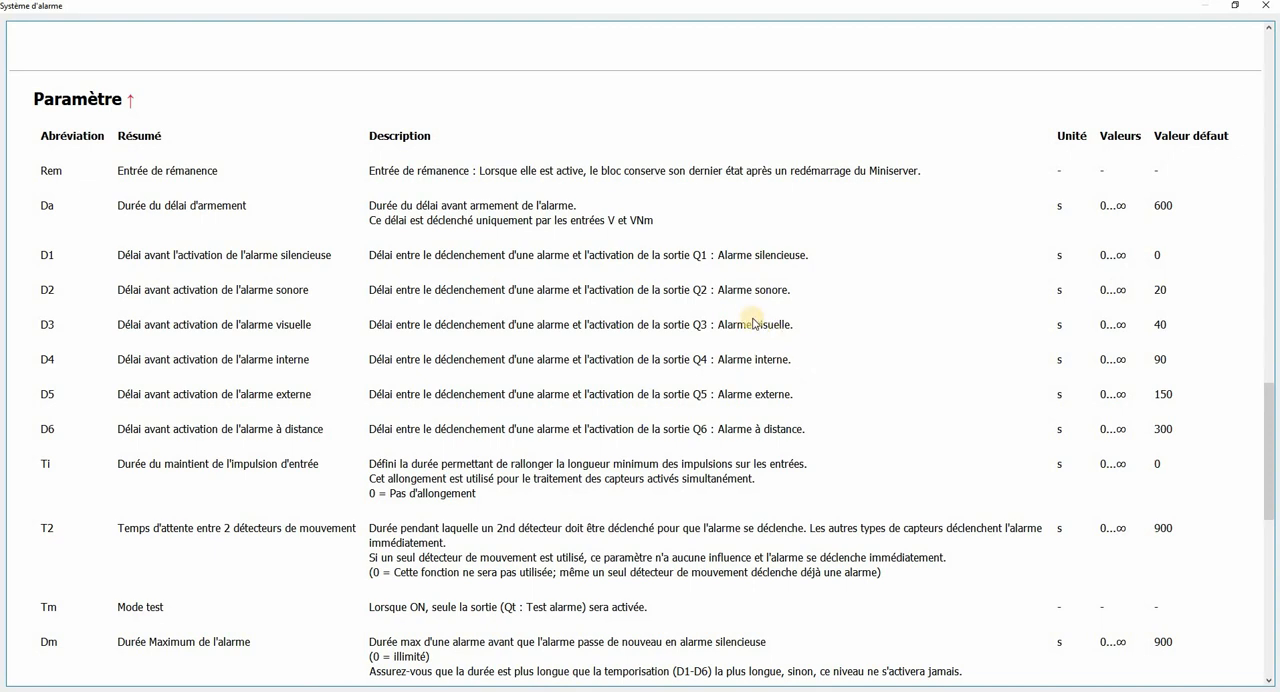
scroll(750, 316, "down", 4)
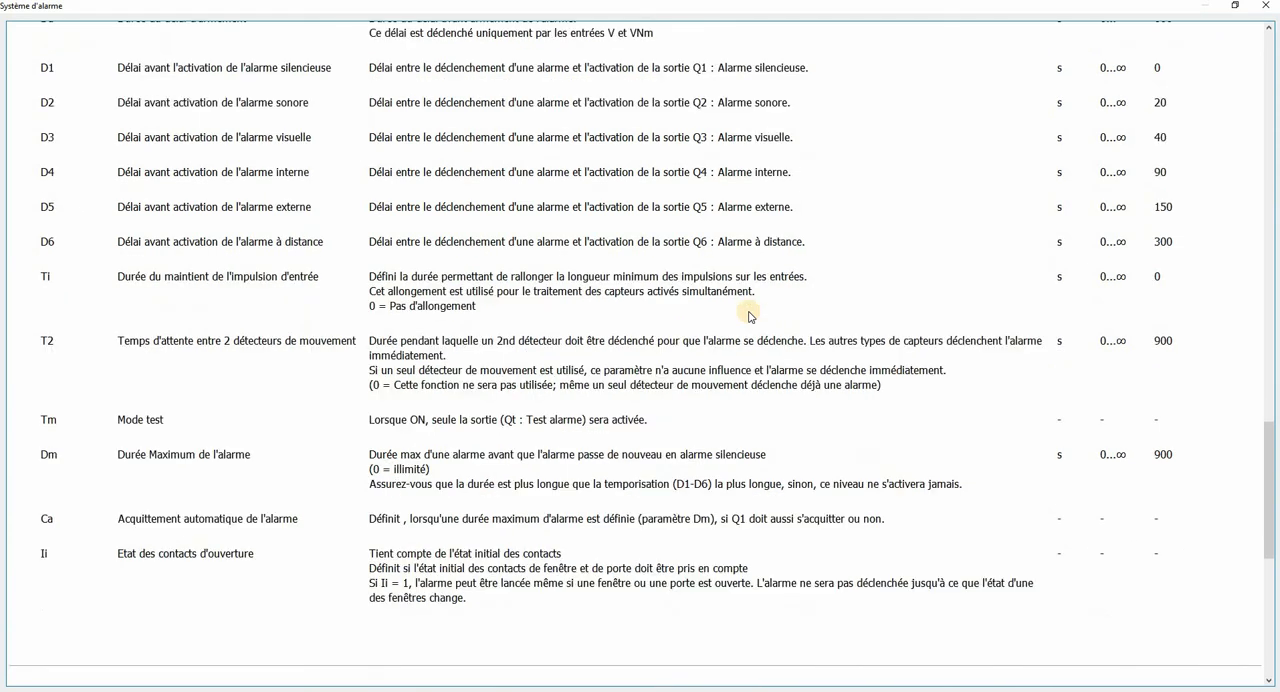